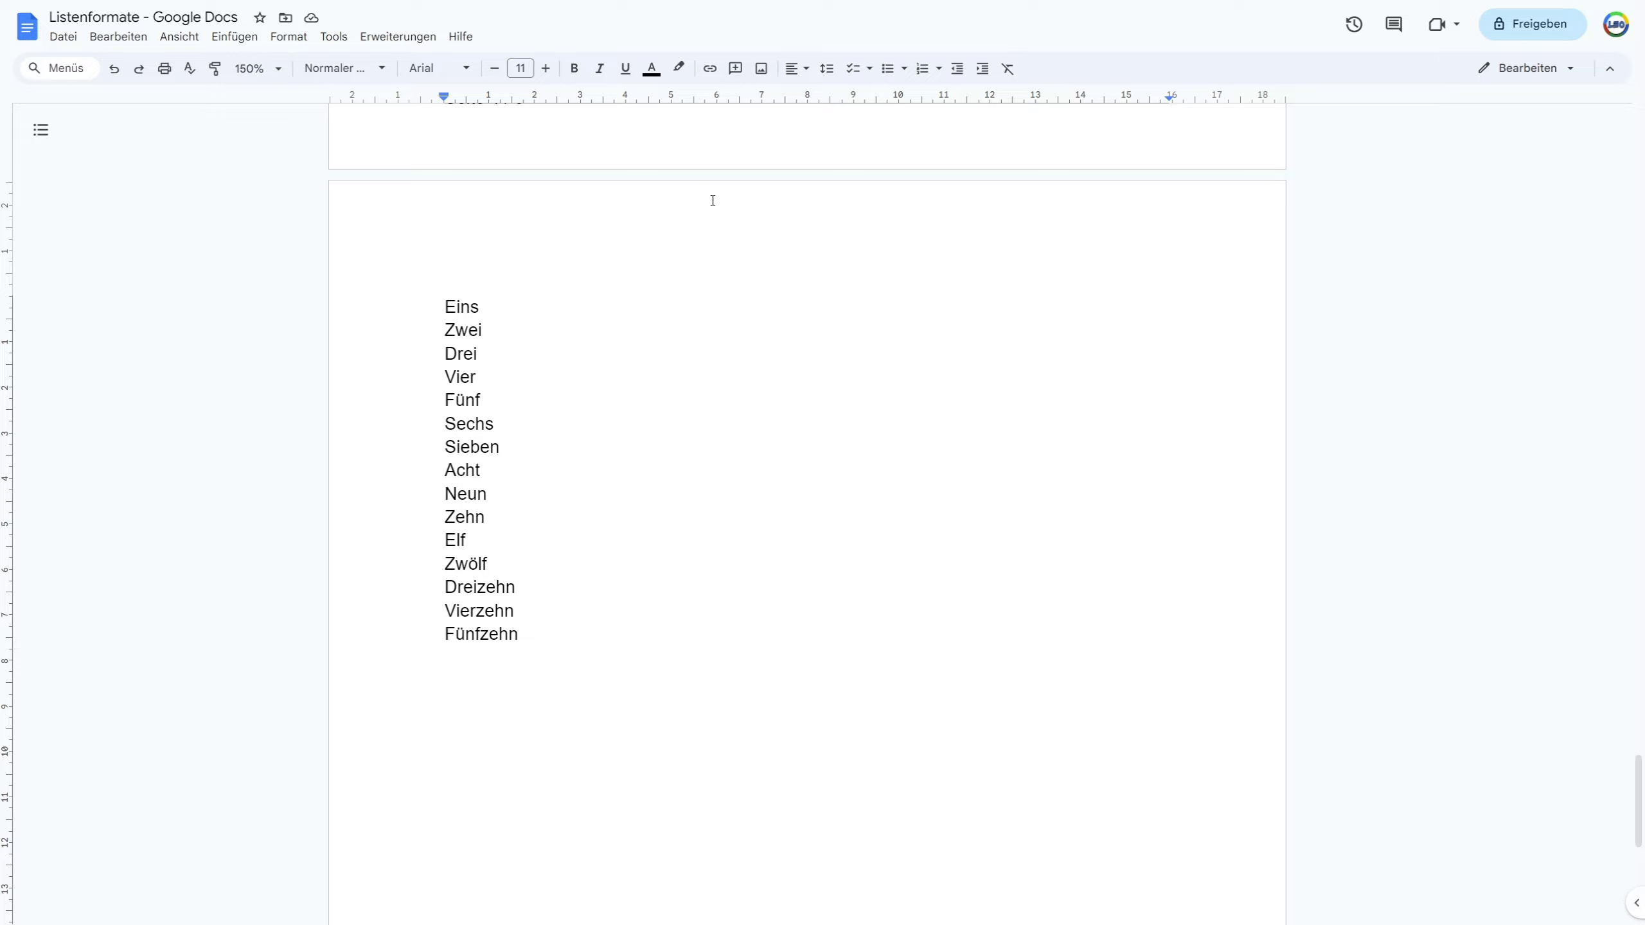
- Make the lines Eins to Fünfzehn a numbered list 1–15, then reselect the whole list
{"action": "left_click_drag", "start_coordinate": [551, 634], "coordinate": [415, 306]}
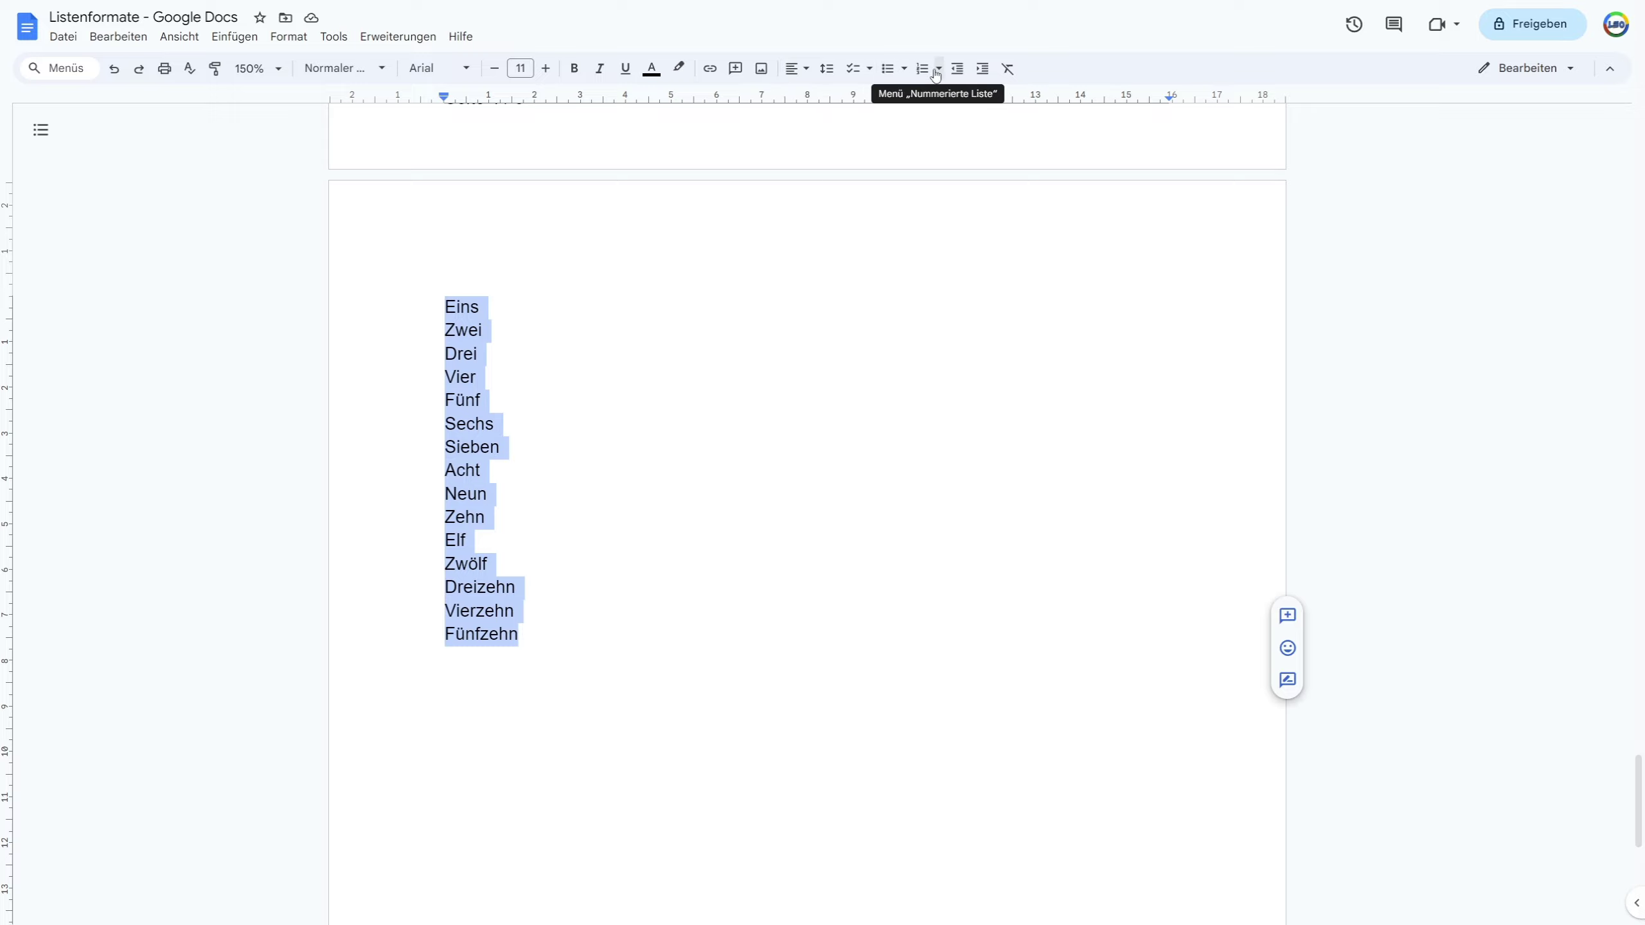
{"action": "left_click", "coordinate": [923, 68]}
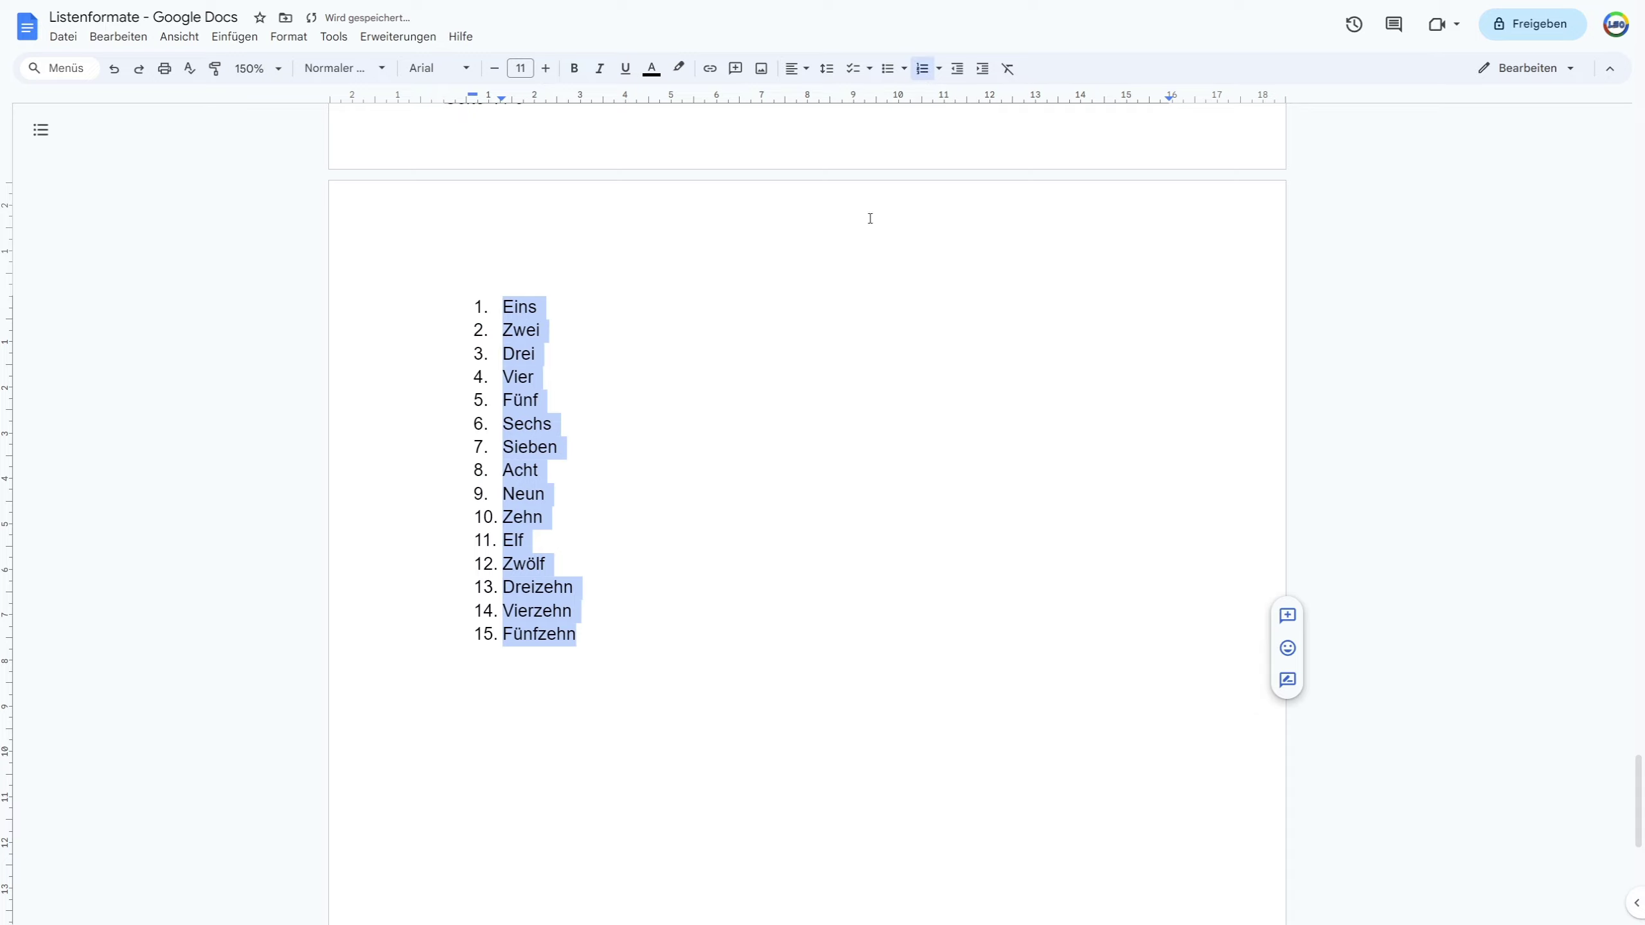
{"action": "left_click", "coordinate": [513, 331]}
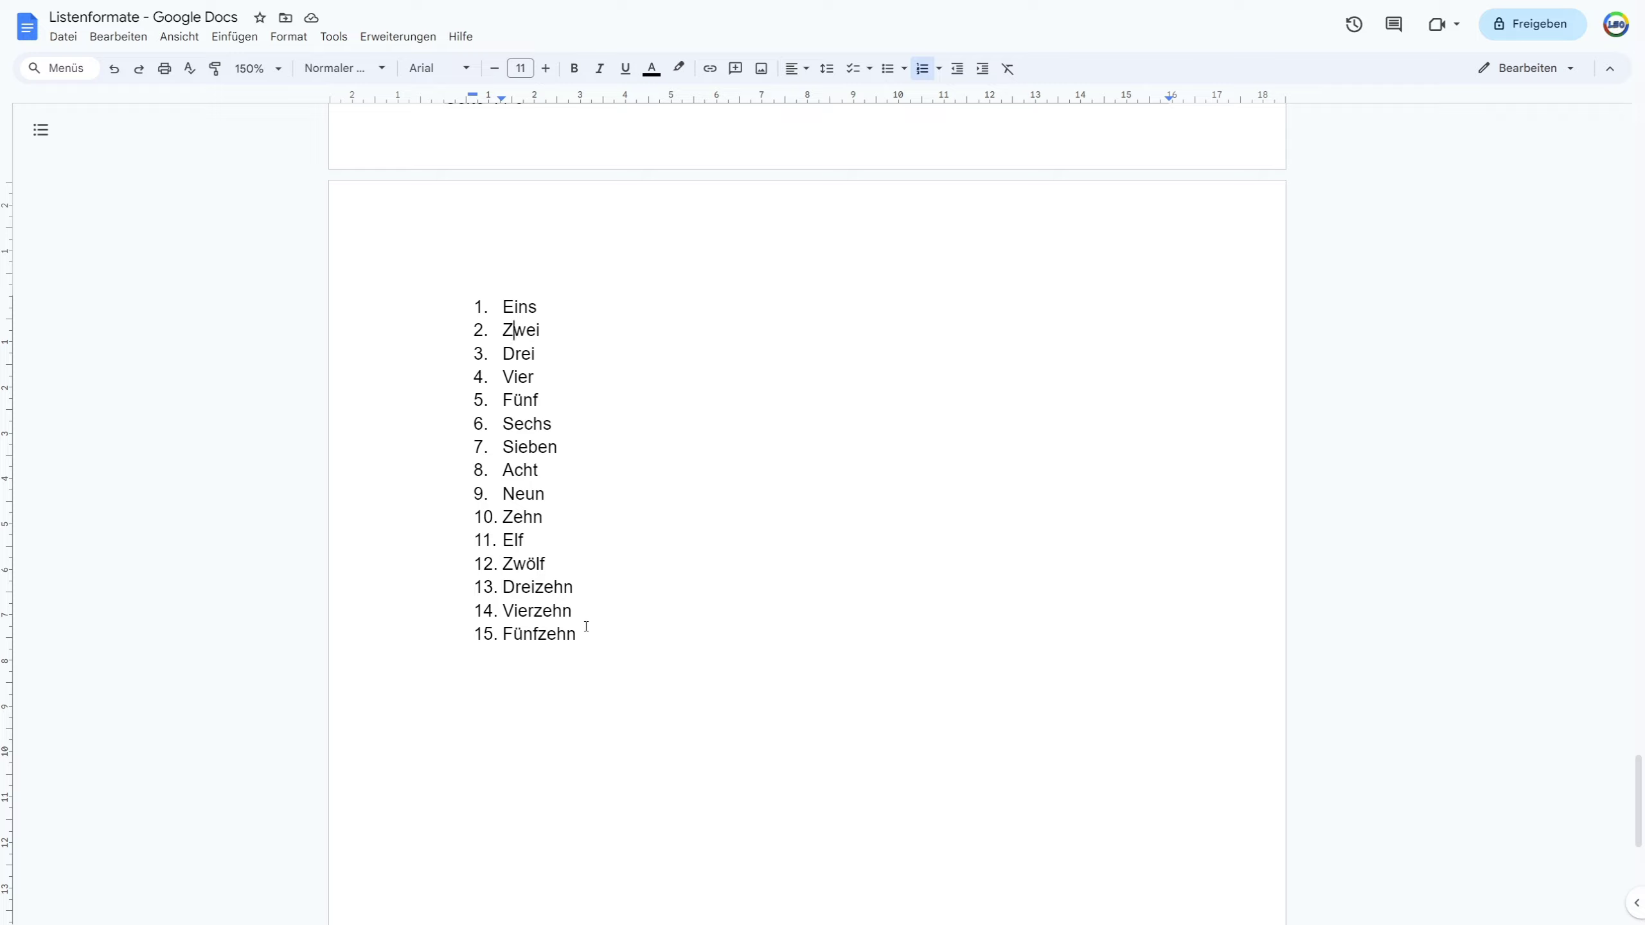
{"action": "left_click_drag", "start_coordinate": [579, 631], "coordinate": [493, 318]}
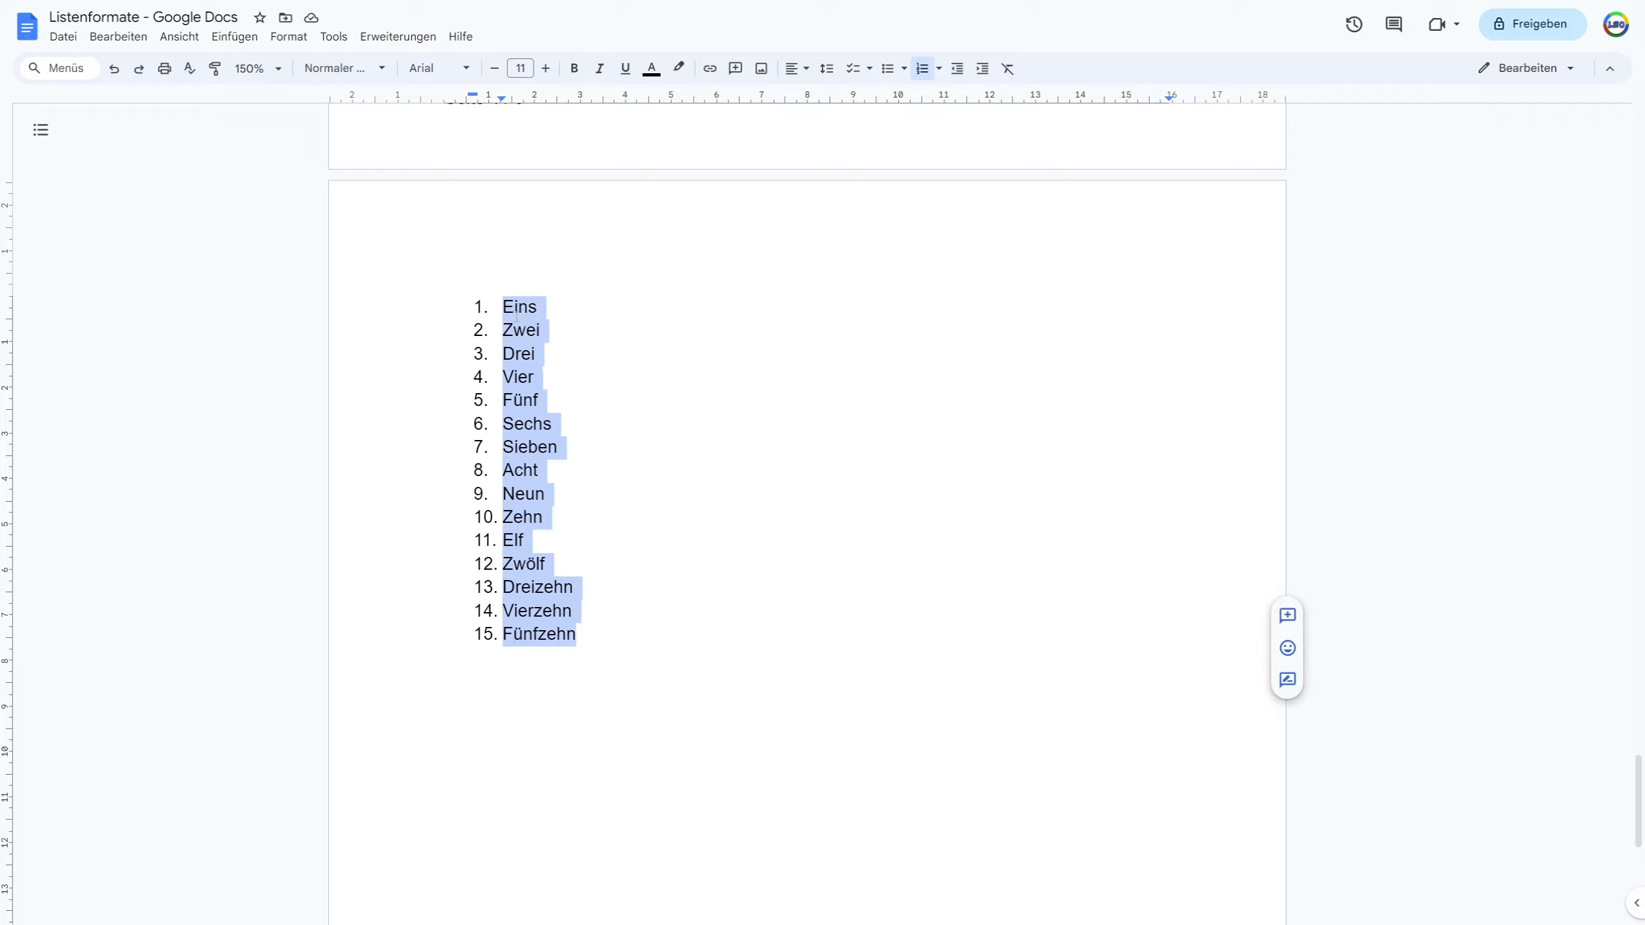
- Cycle the list style from A, B, C letters to I, II, III Roman numerals, ending with filled bullets
{"action": "left_click", "coordinate": [293, 37]}
{"action": "mouse_move", "coordinate": [398, 193]}
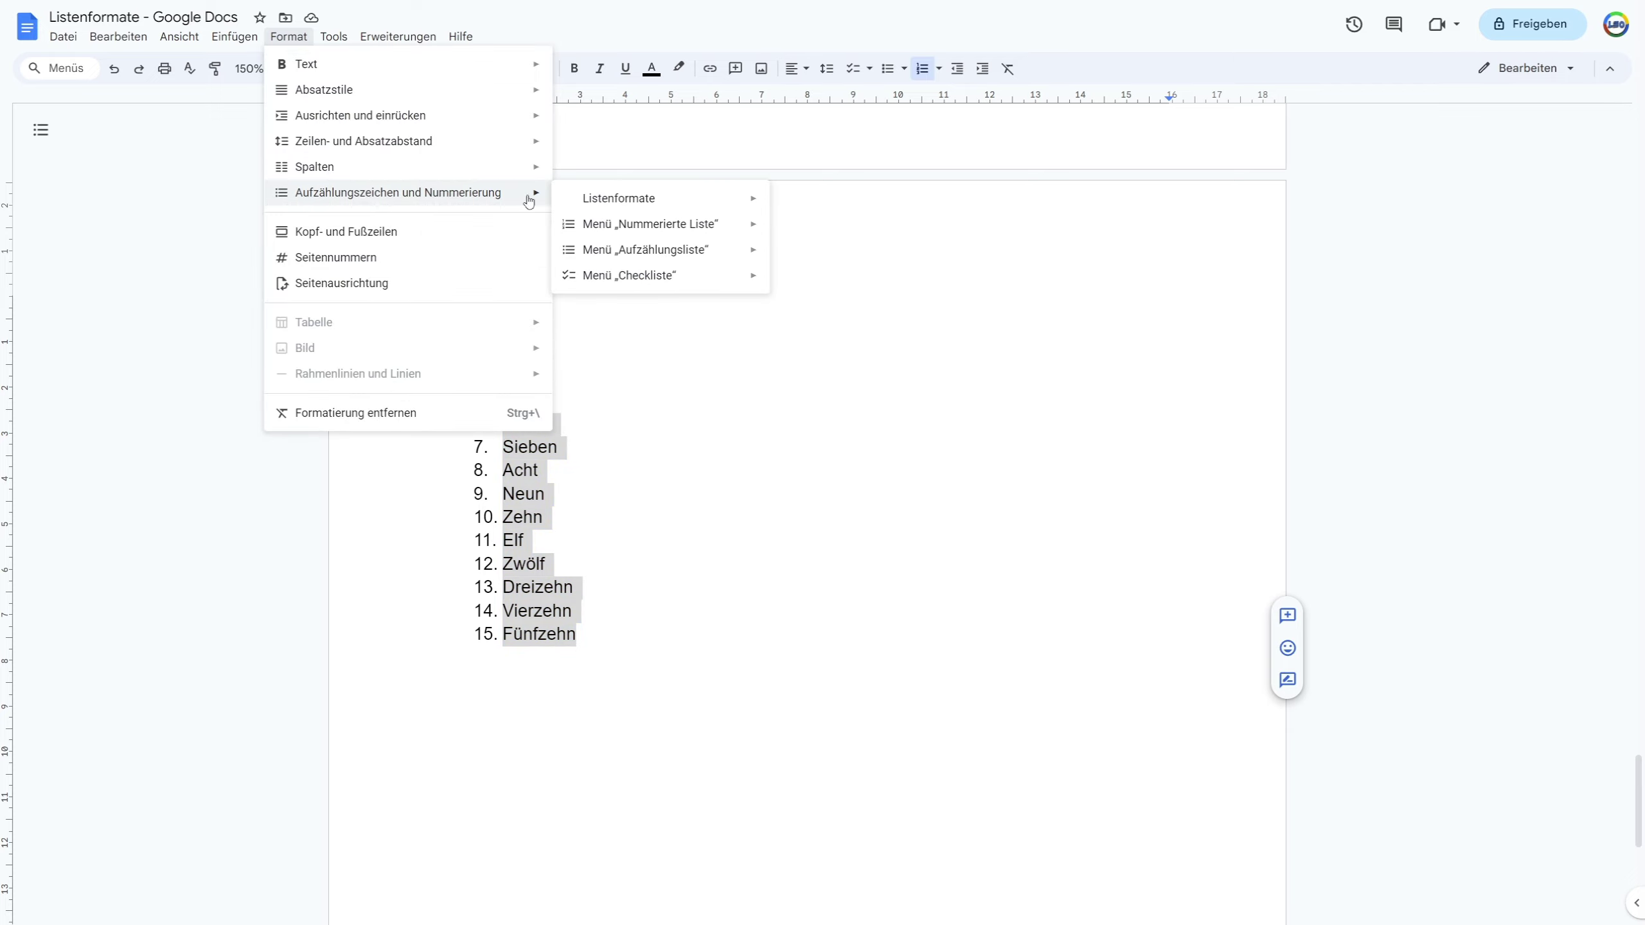
{"action": "mouse_move", "coordinate": [662, 198]}
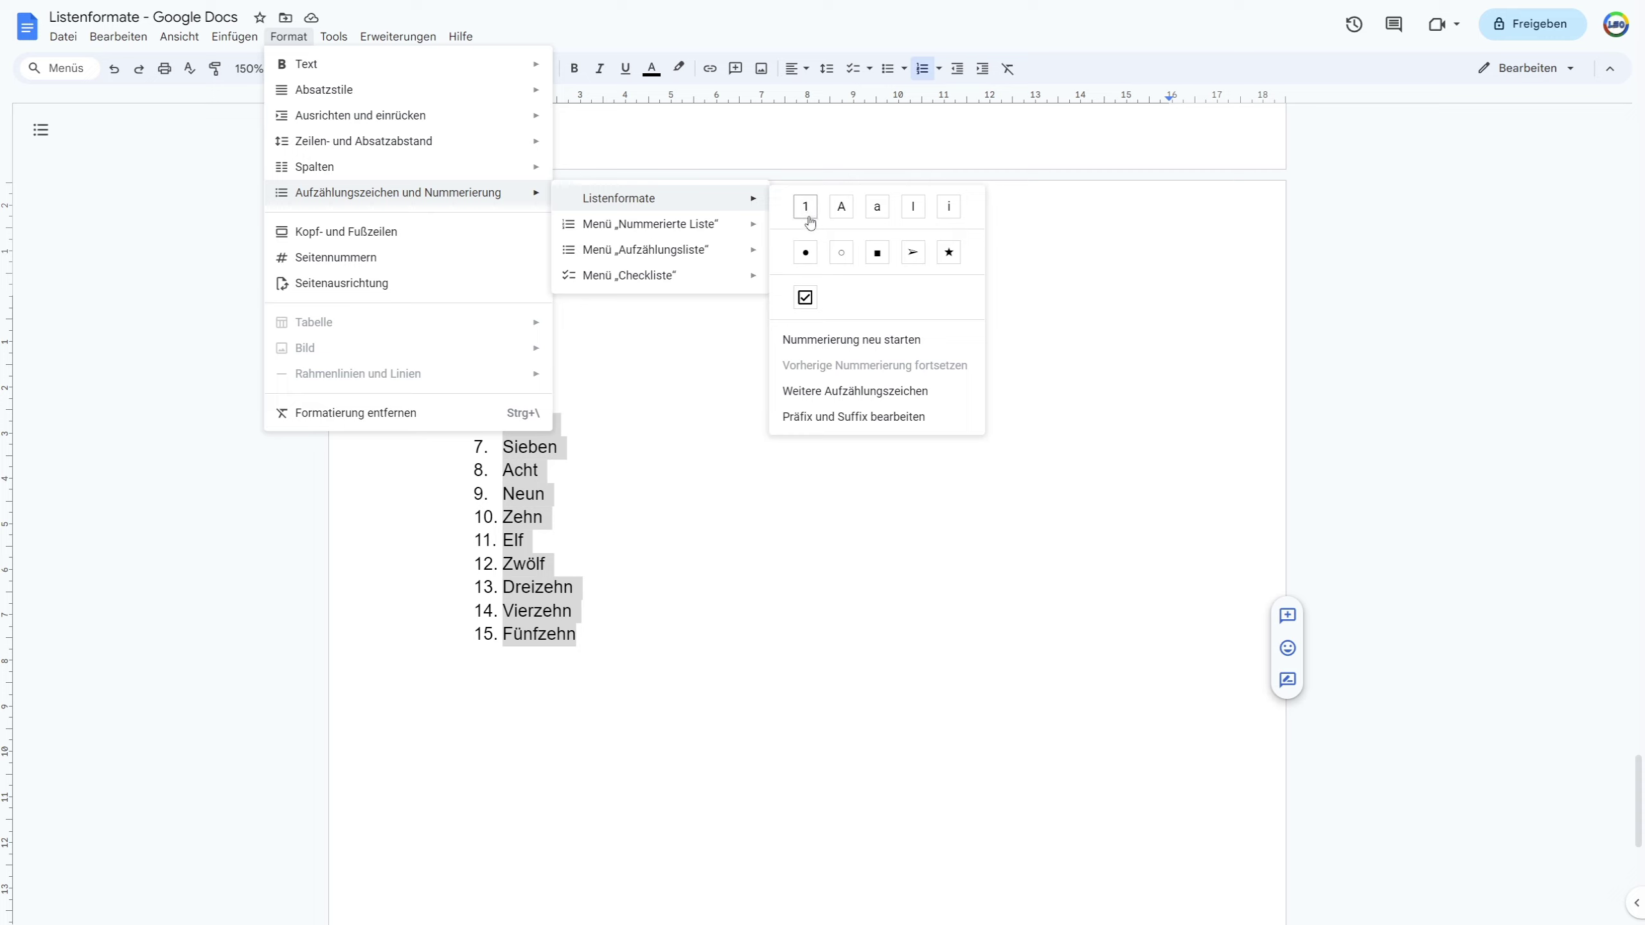
{"action": "left_click", "coordinate": [842, 214]}
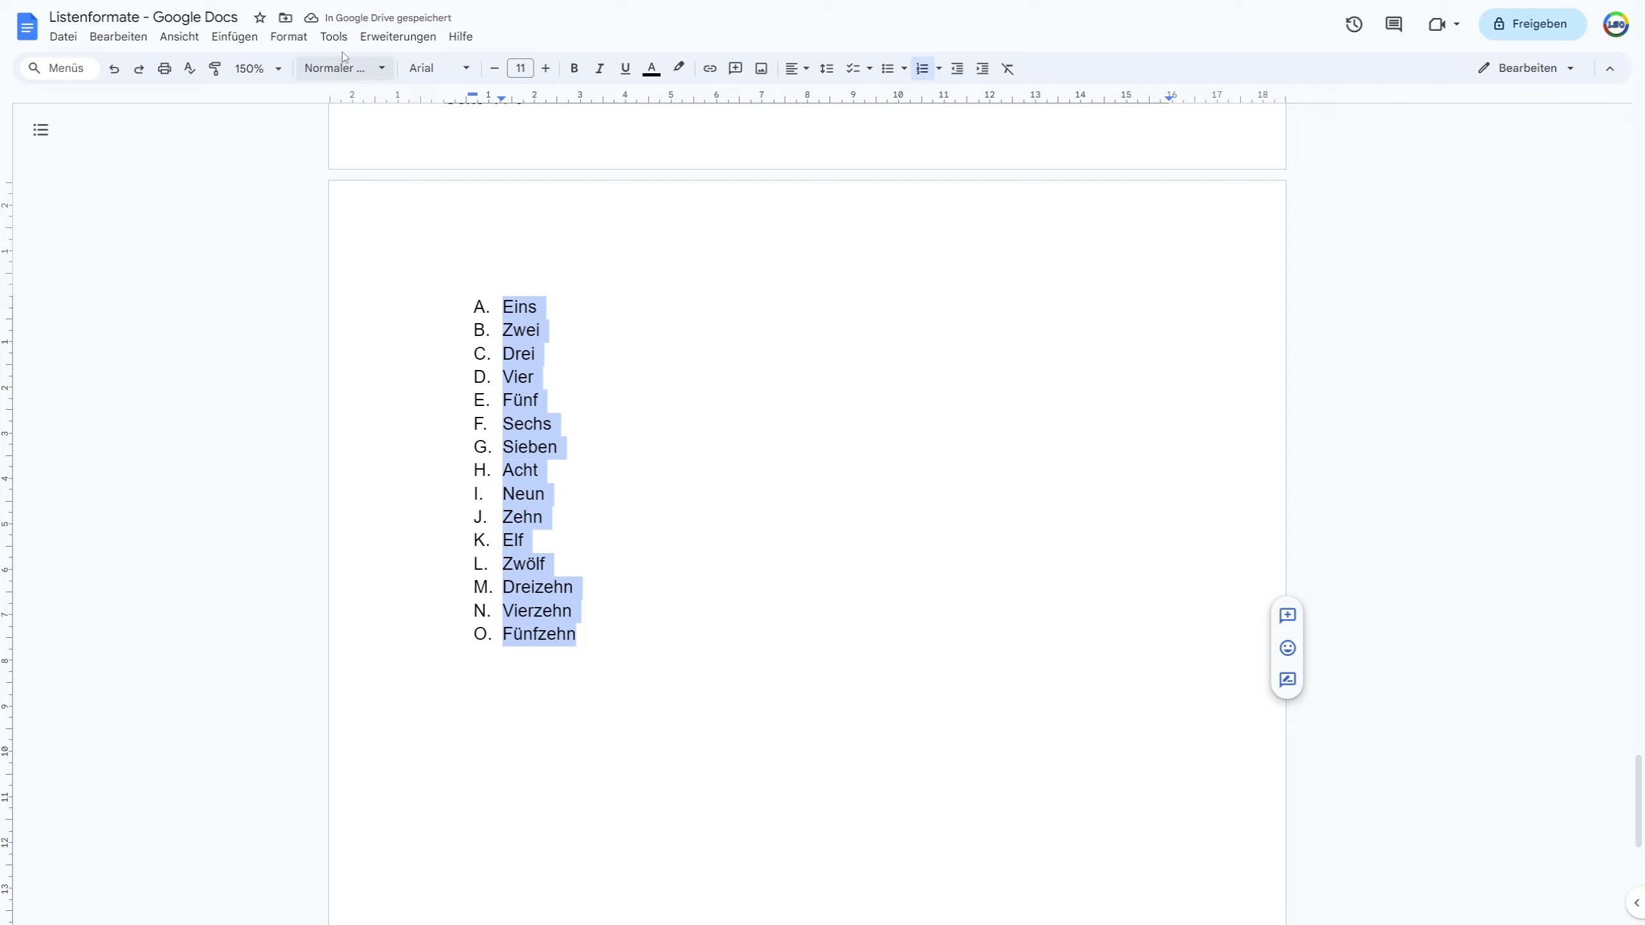
{"action": "left_click", "coordinate": [288, 36]}
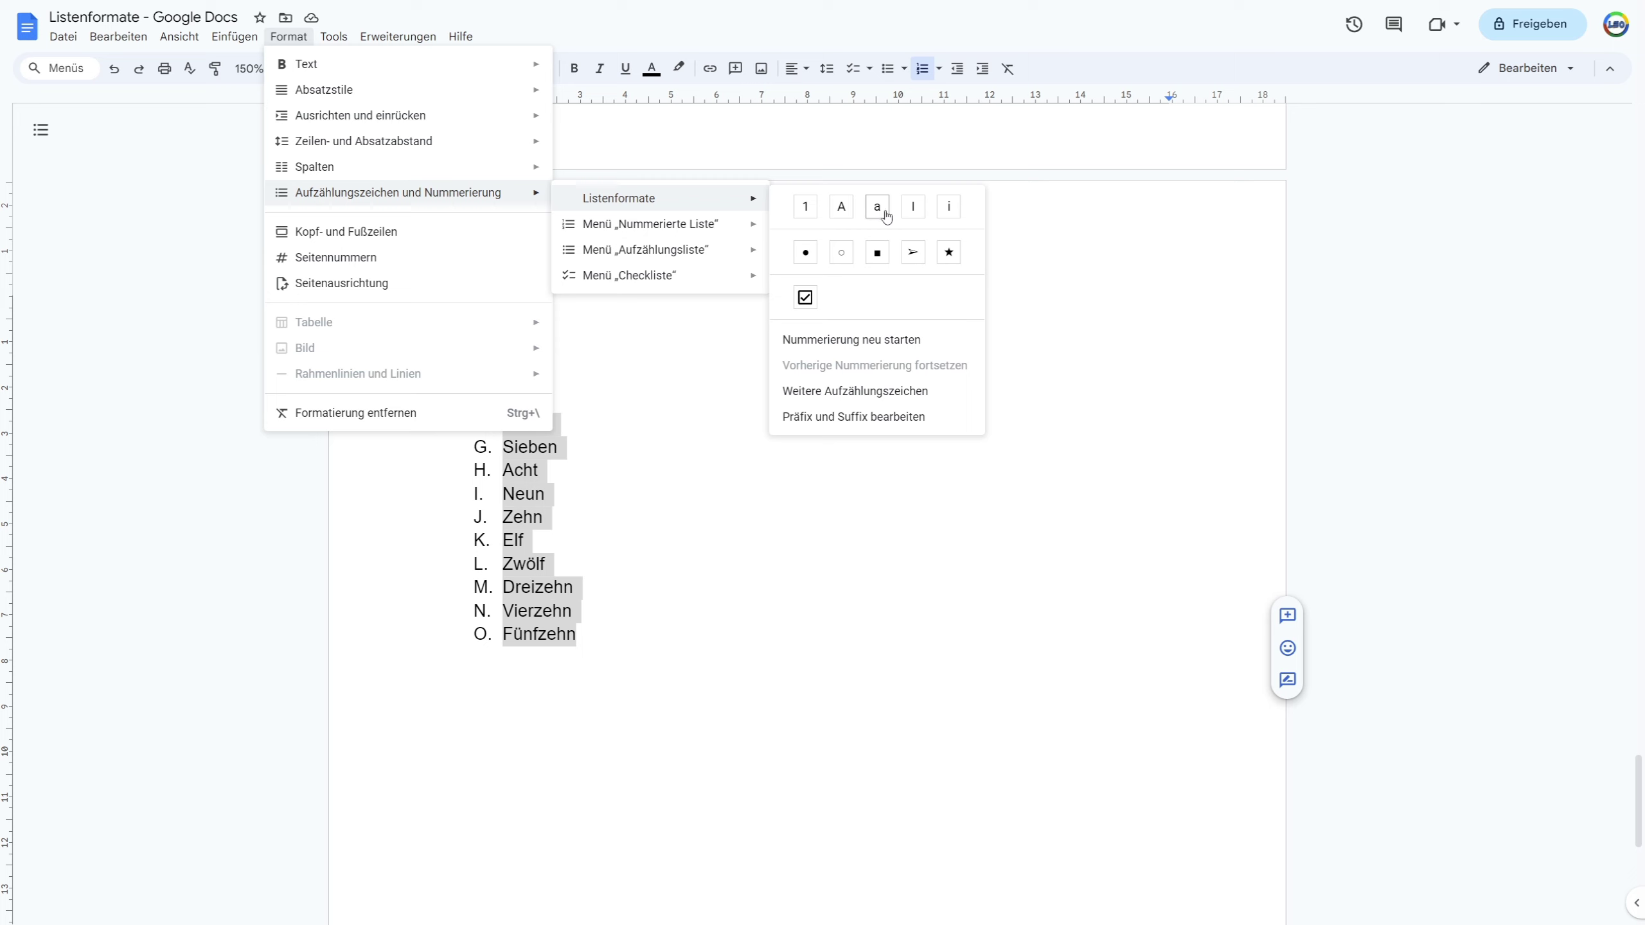
{"action": "left_click", "coordinate": [922, 216]}
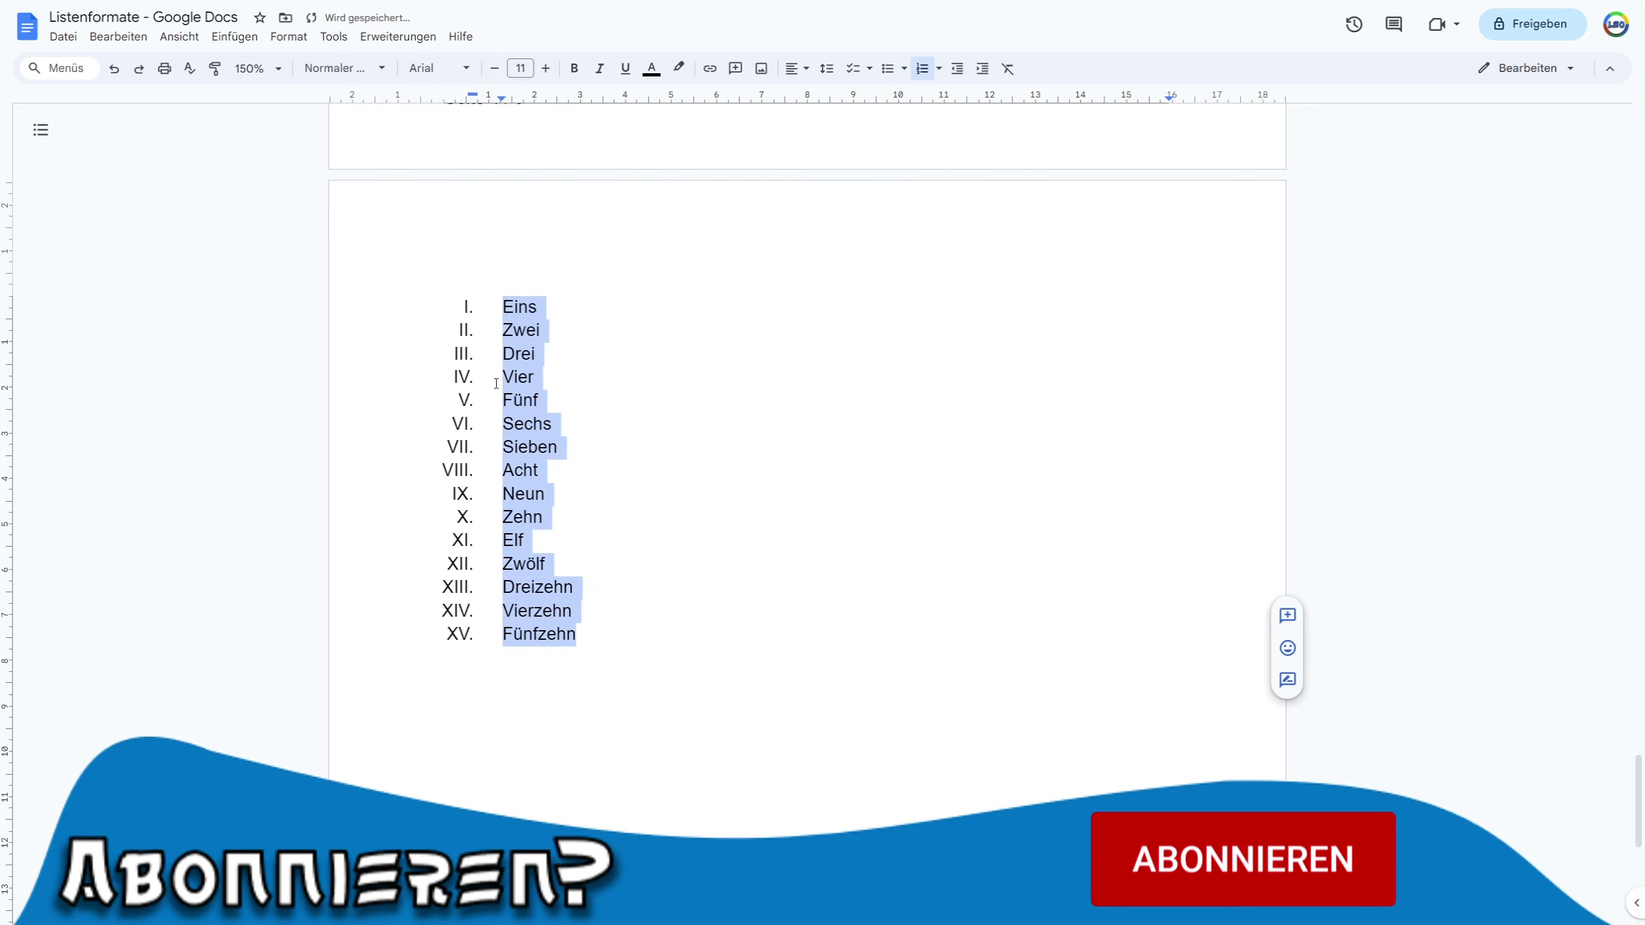
{"action": "left_click", "coordinate": [331, 38]}
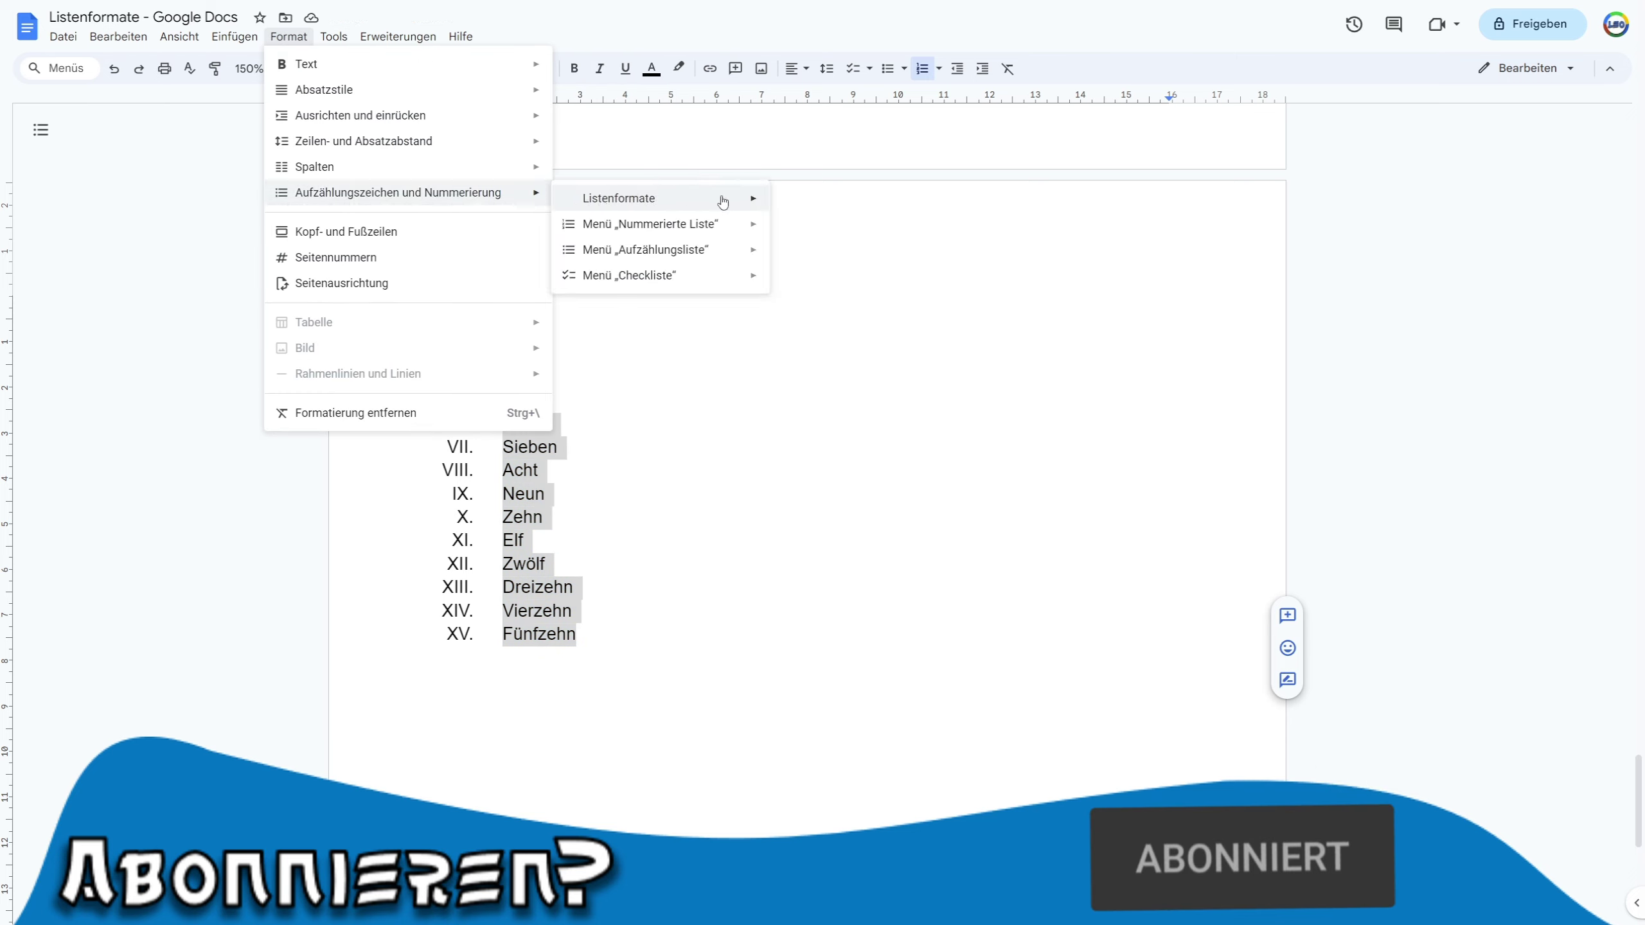
{"action": "mouse_move", "coordinate": [658, 198]}
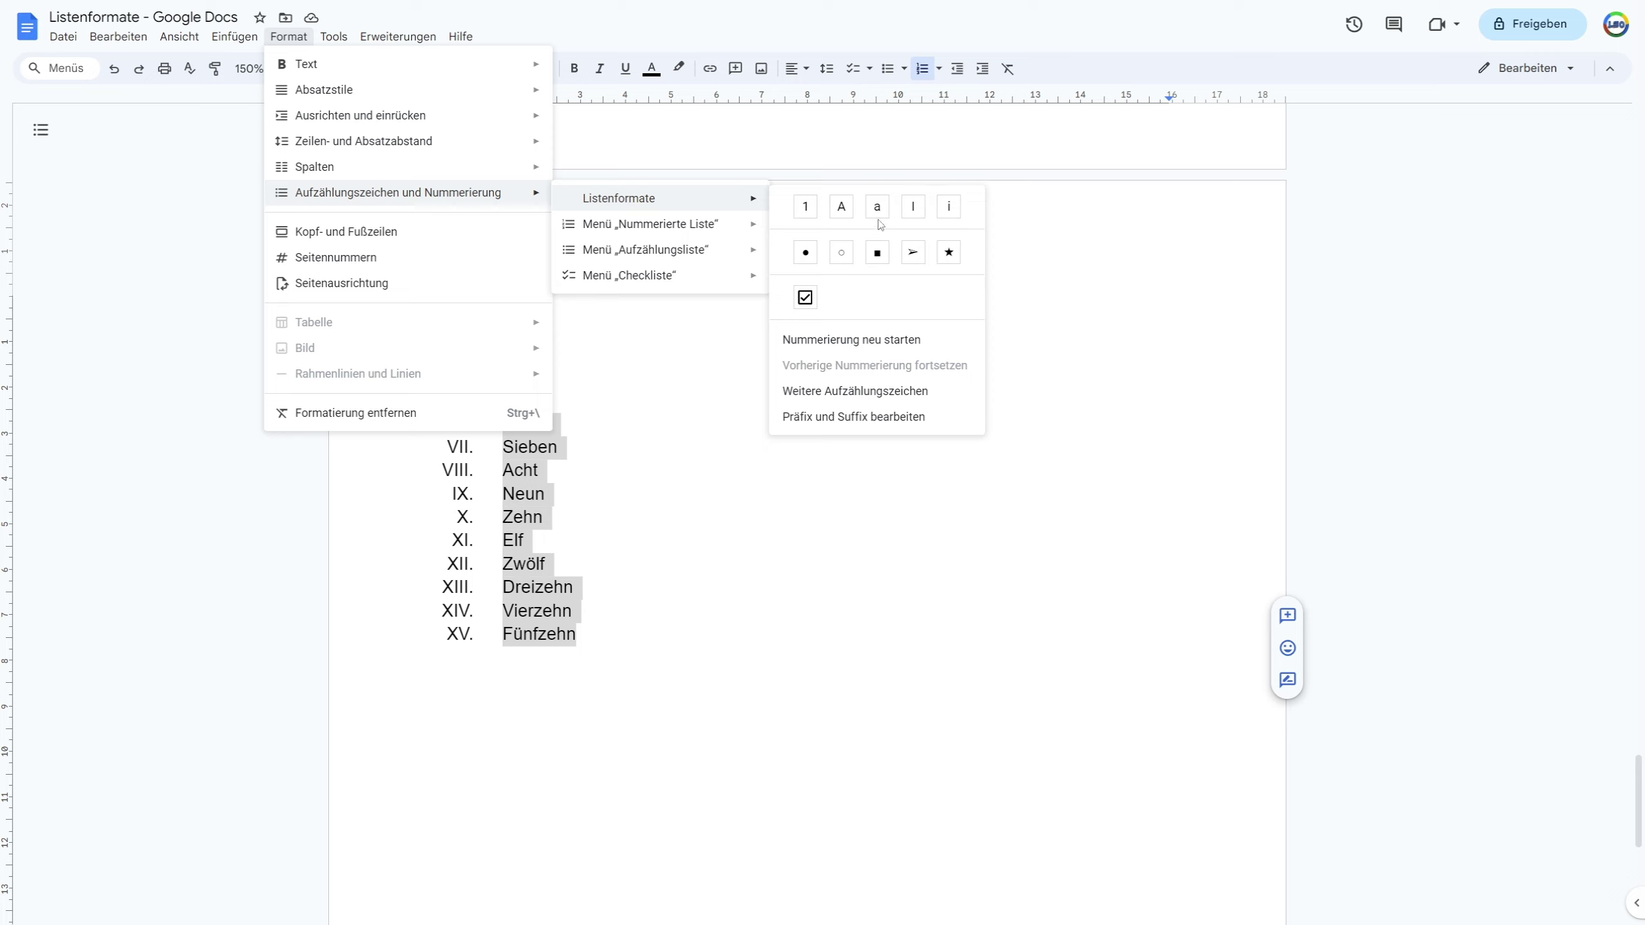
{"action": "left_click", "coordinate": [805, 252]}
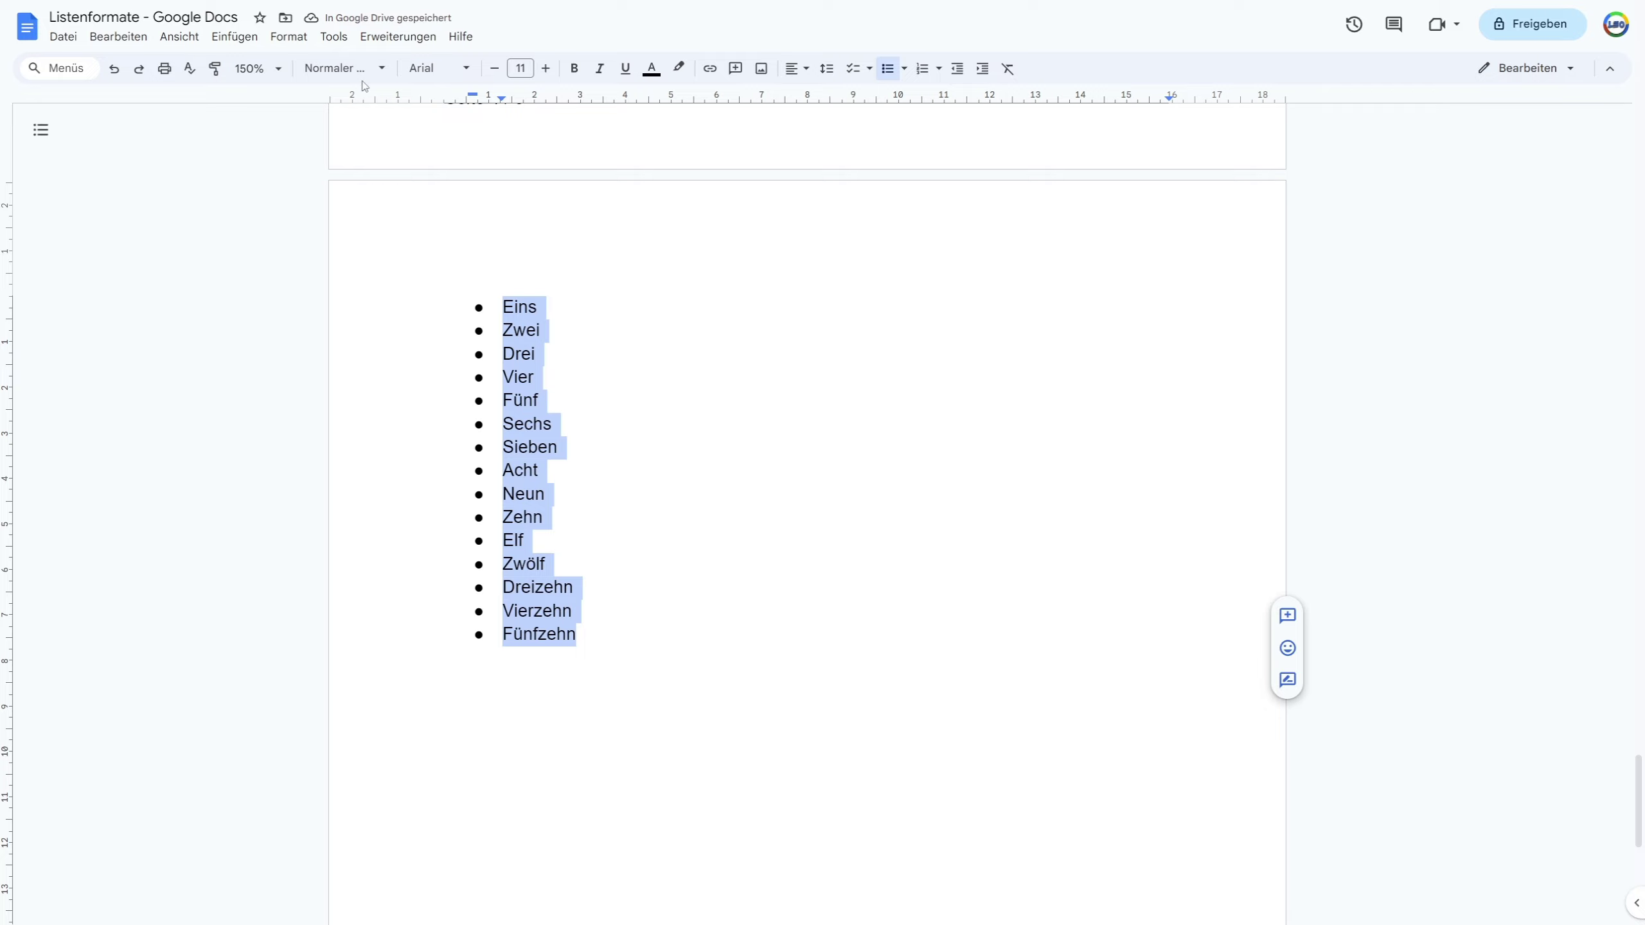
- Apply the checklist style, revert to filled bullets, and bring up the list options again
{"action": "left_click", "coordinate": [289, 35]}
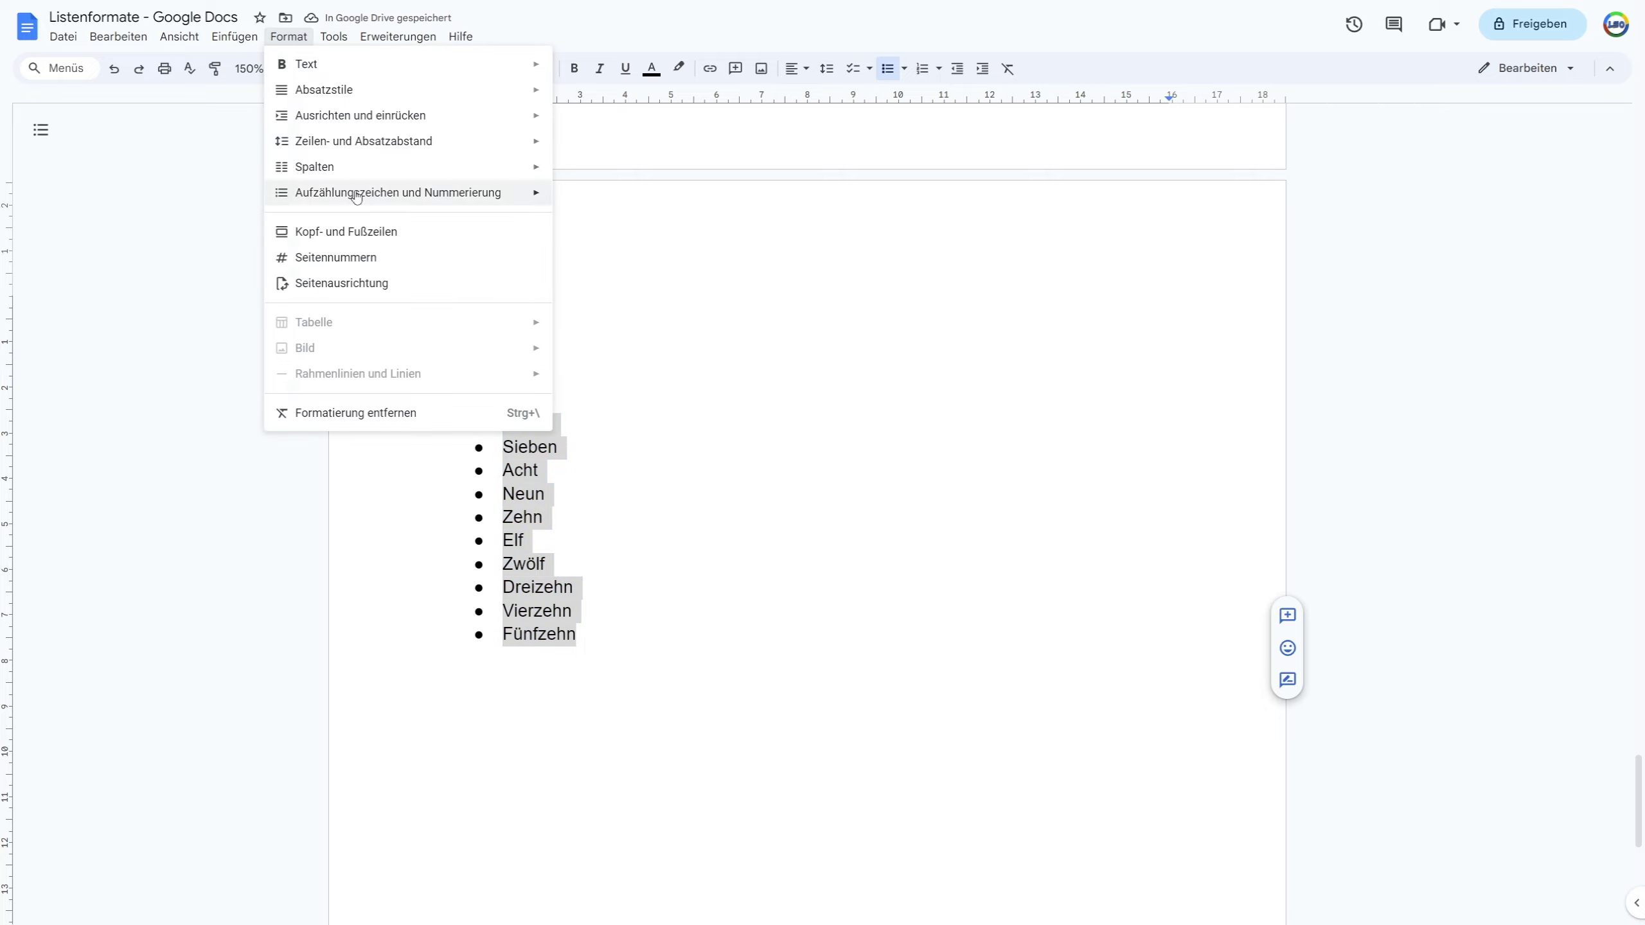
{"action": "mouse_move", "coordinate": [619, 198]}
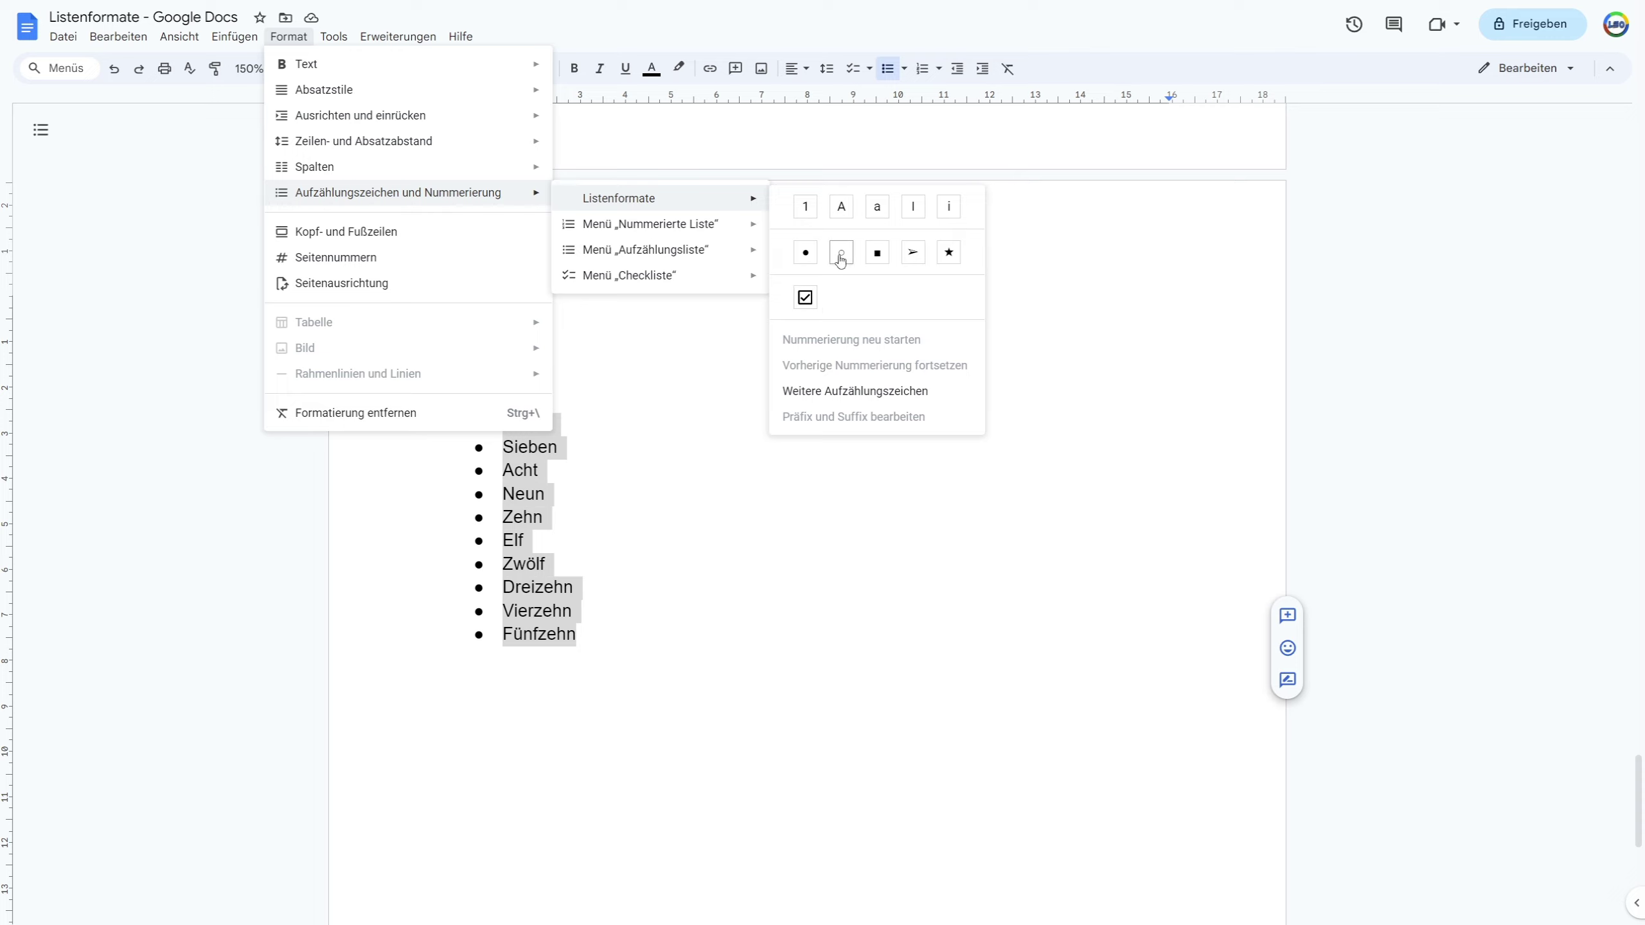
{"action": "key", "text": "ctrl+shift+9"}
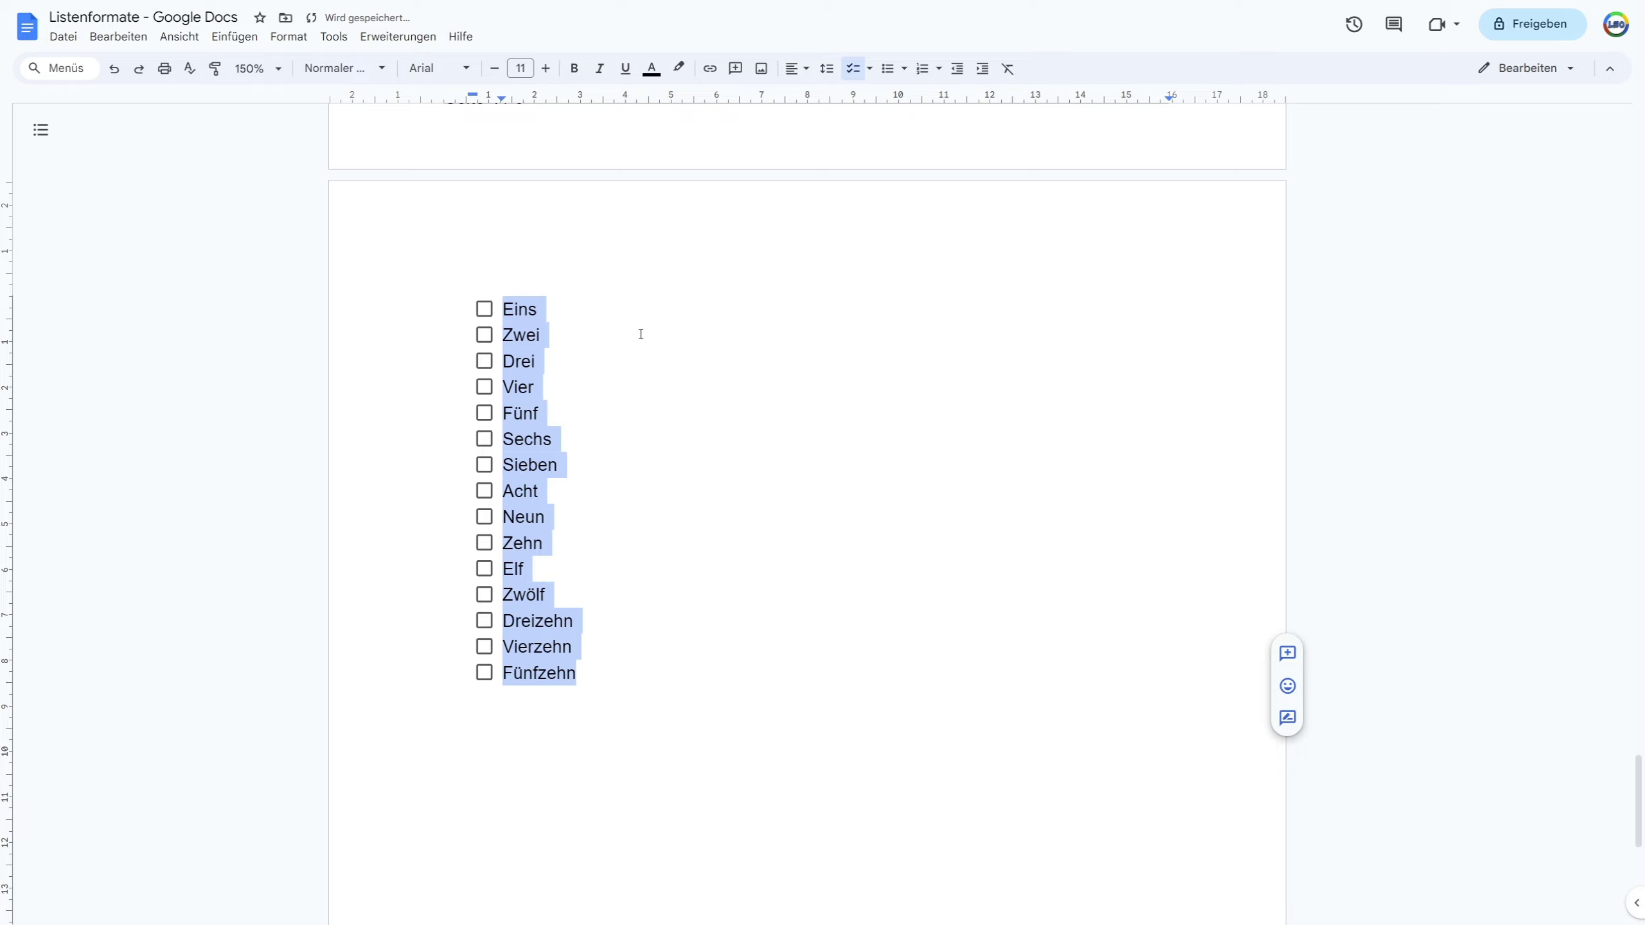
{"action": "key", "text": "ctrl+shift+8"}
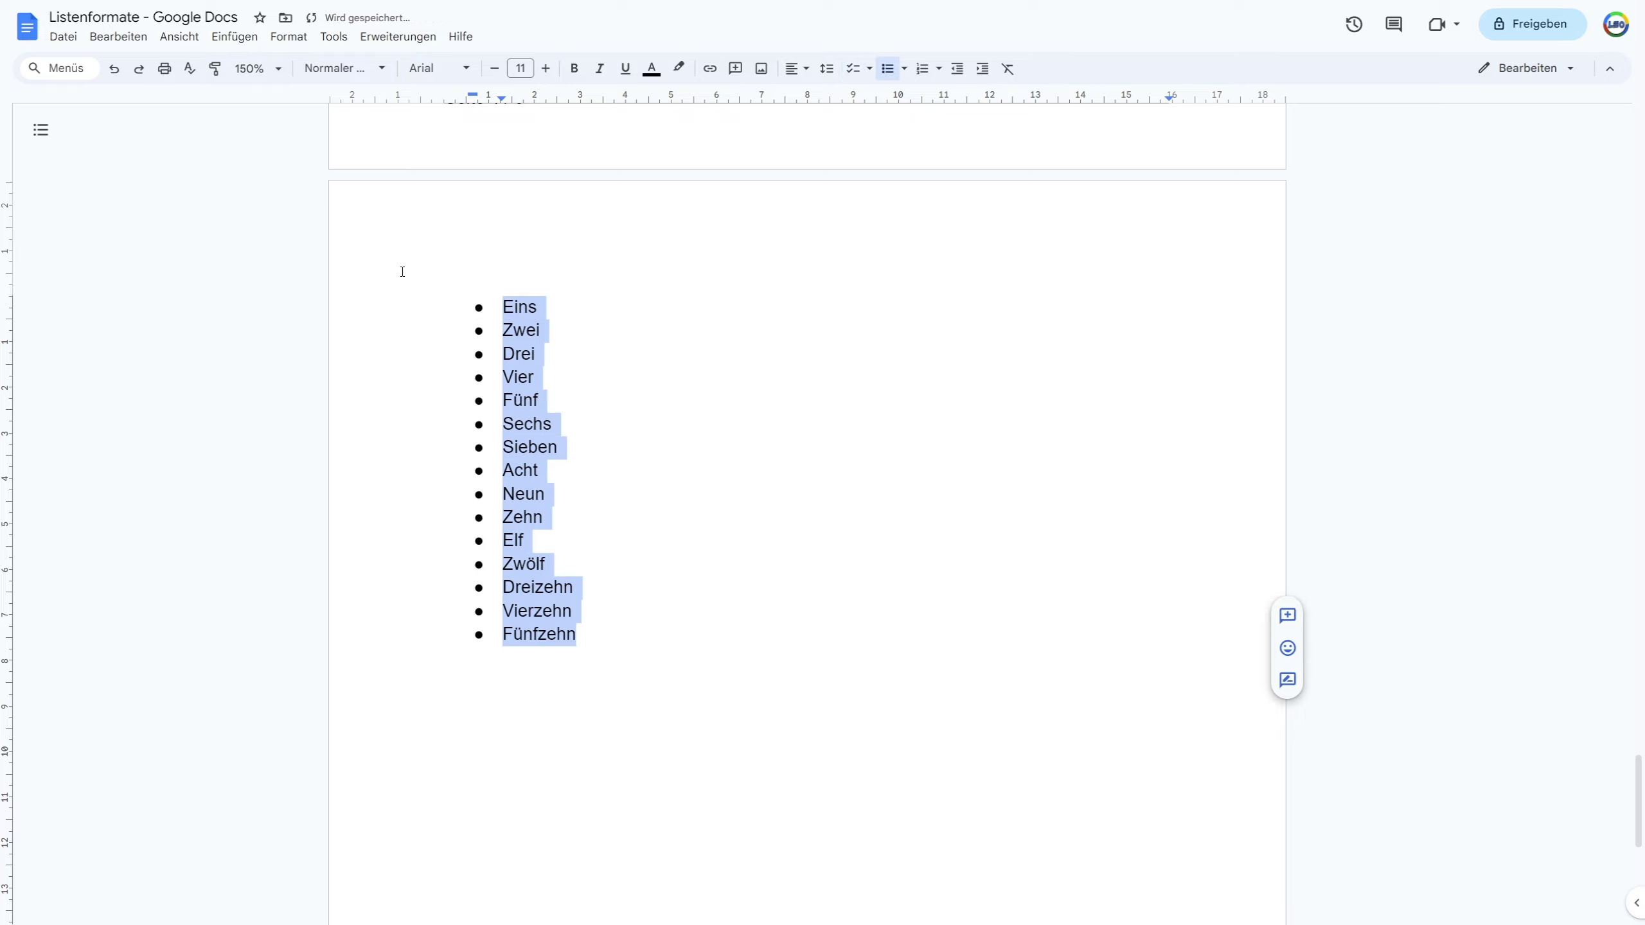
{"action": "left_click", "coordinate": [289, 36]}
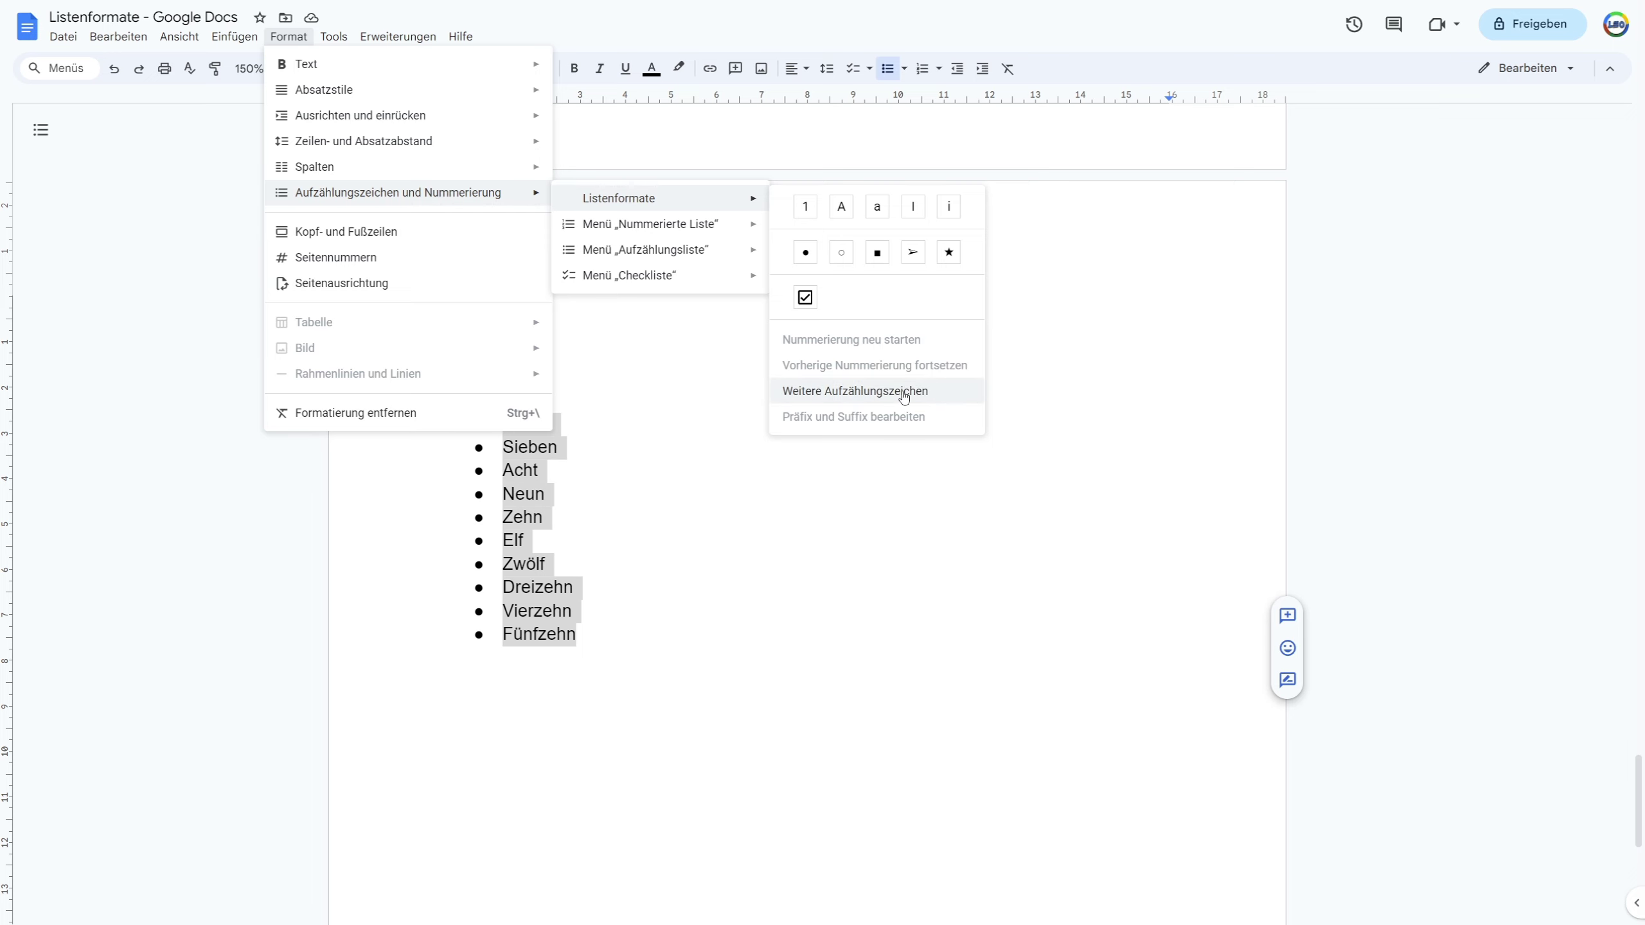
- Find the © symbol by sketching it and set it as the list bullet
{"action": "left_click", "coordinate": [902, 396]}
{"action": "left_click_drag", "start_coordinate": [830, 545], "coordinate": [958, 327]}
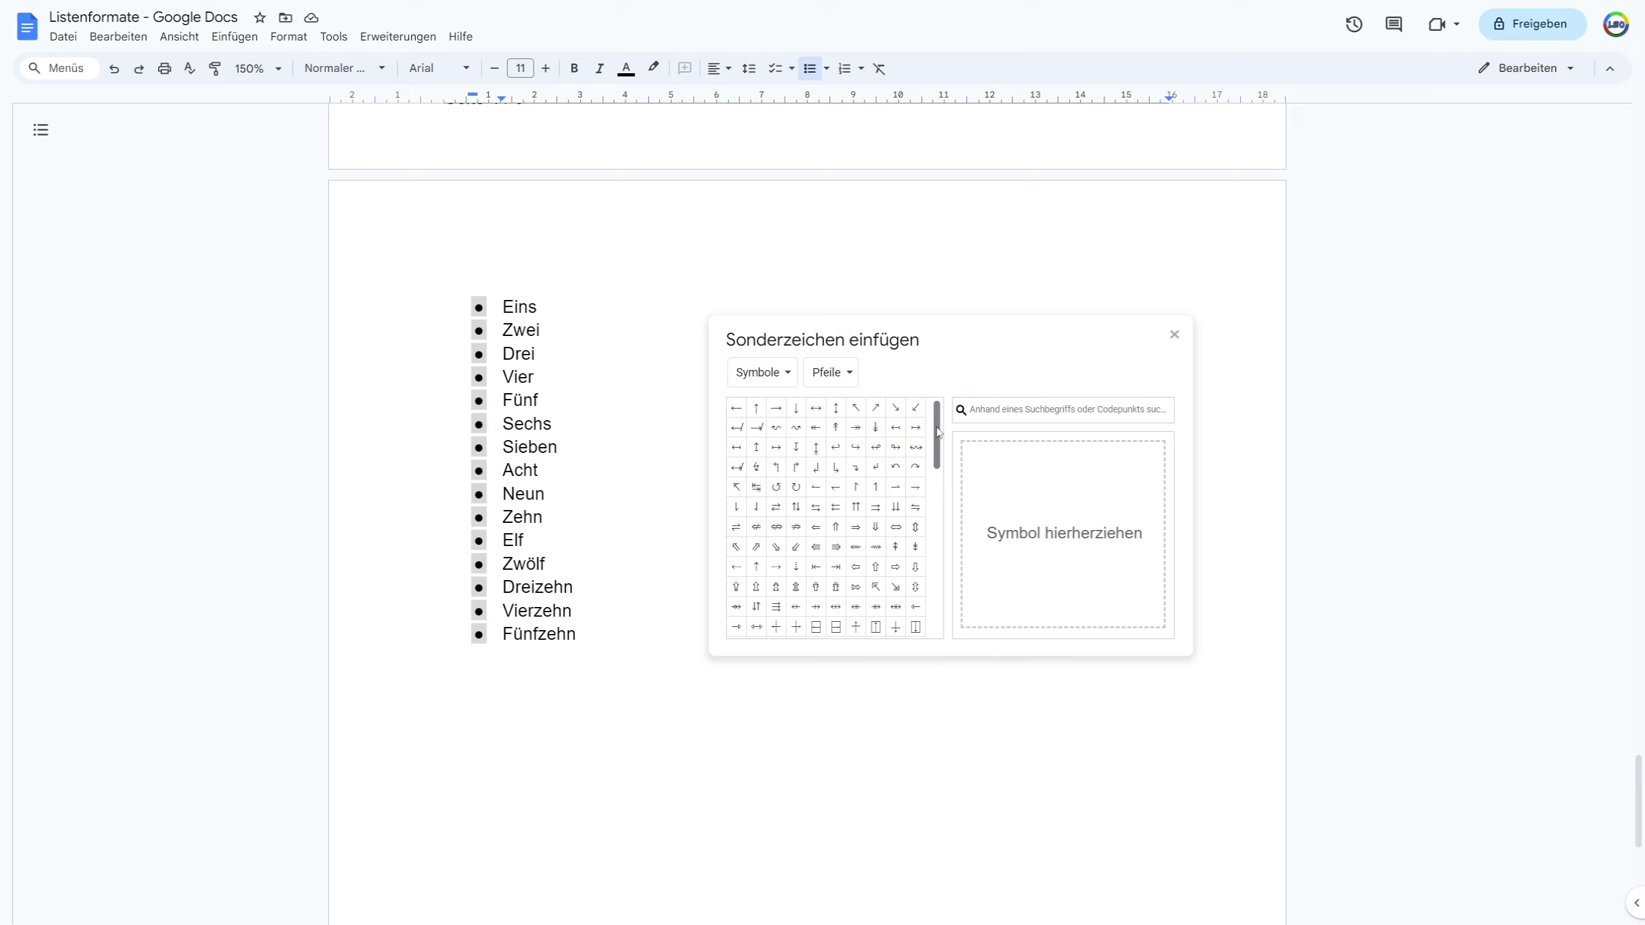
{"action": "mouse_move", "coordinate": [936, 421]}
{"action": "left_mouse_down"}
{"action": "mouse_move", "coordinate": [949, 576]}
{"action": "mouse_move", "coordinate": [939, 421]}
{"action": "left_mouse_up"}
{"action": "left_click", "coordinate": [784, 379]}
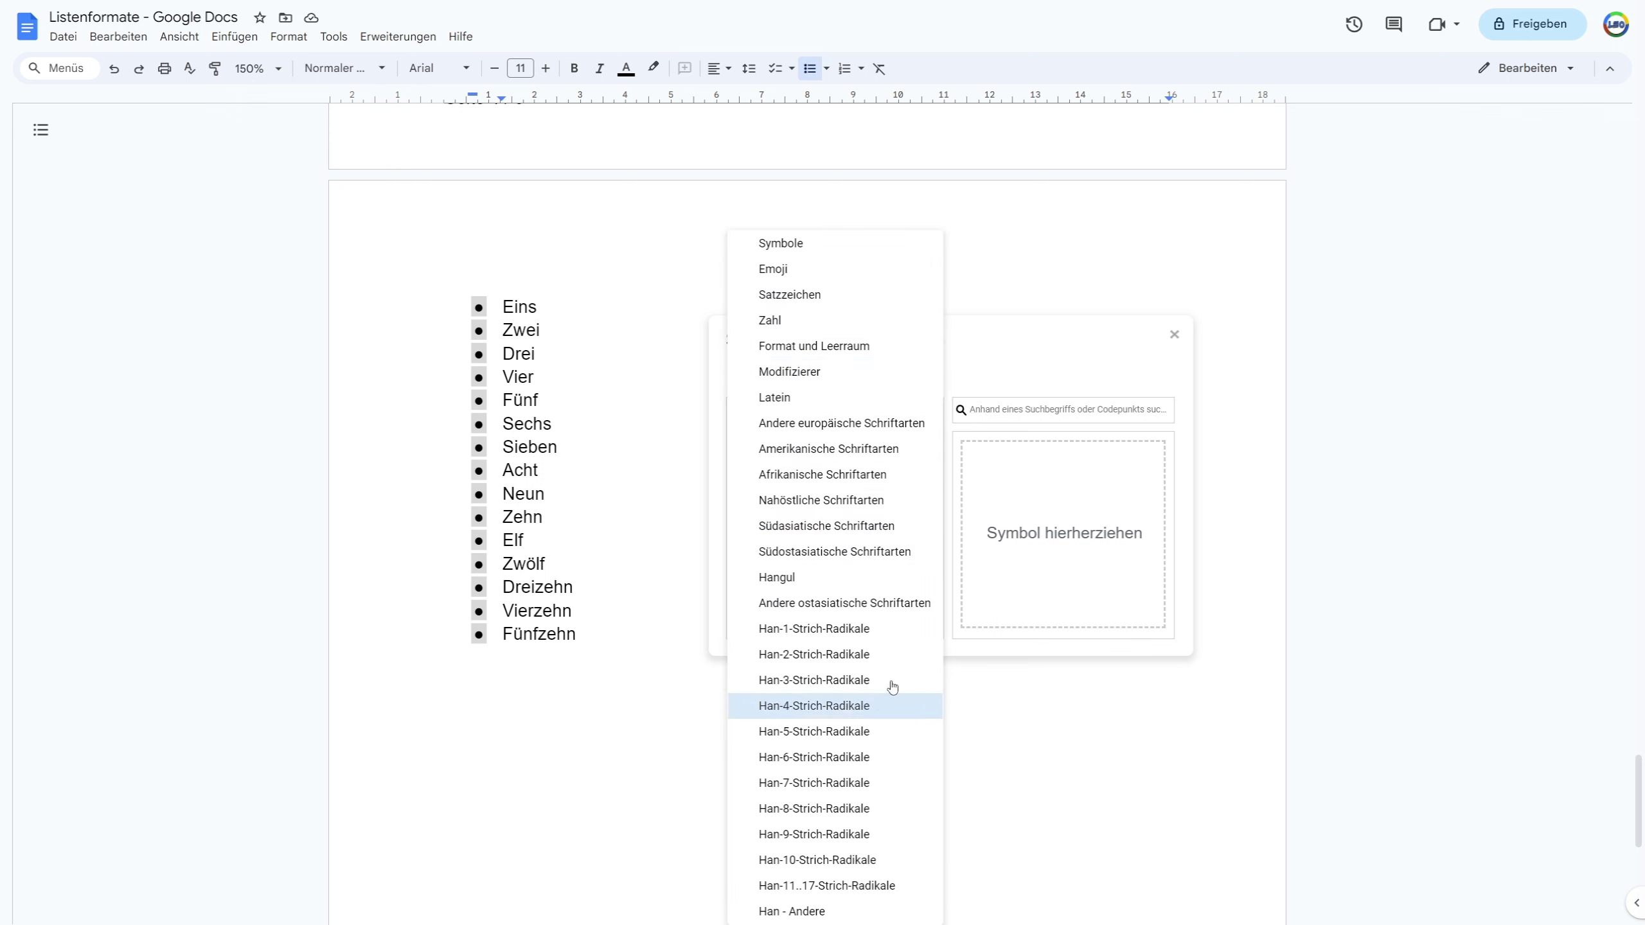
{"action": "left_click", "coordinate": [968, 348]}
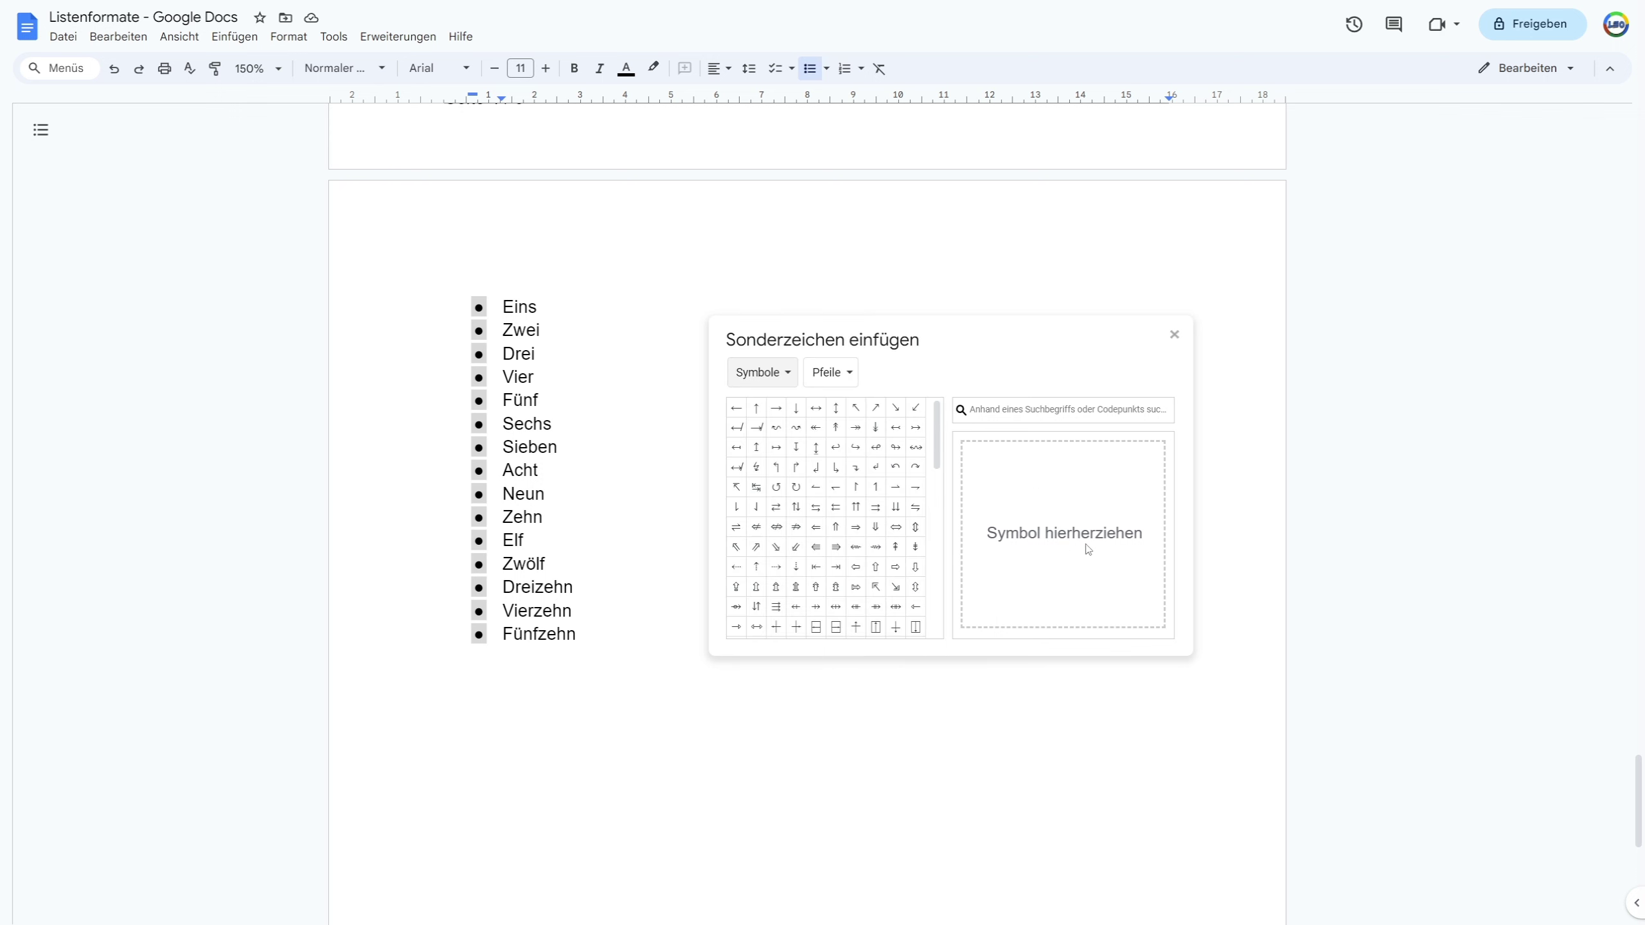
{"action": "mouse_move", "coordinate": [1088, 498]}
{"action": "left_mouse_down"}
{"action": "mouse_move", "coordinate": [1118, 520]}
{"action": "mouse_move", "coordinate": [1088, 498]}
{"action": "mouse_move", "coordinate": [1050, 551]}
{"action": "mouse_move", "coordinate": [1089, 570]}
{"action": "left_mouse_up"}
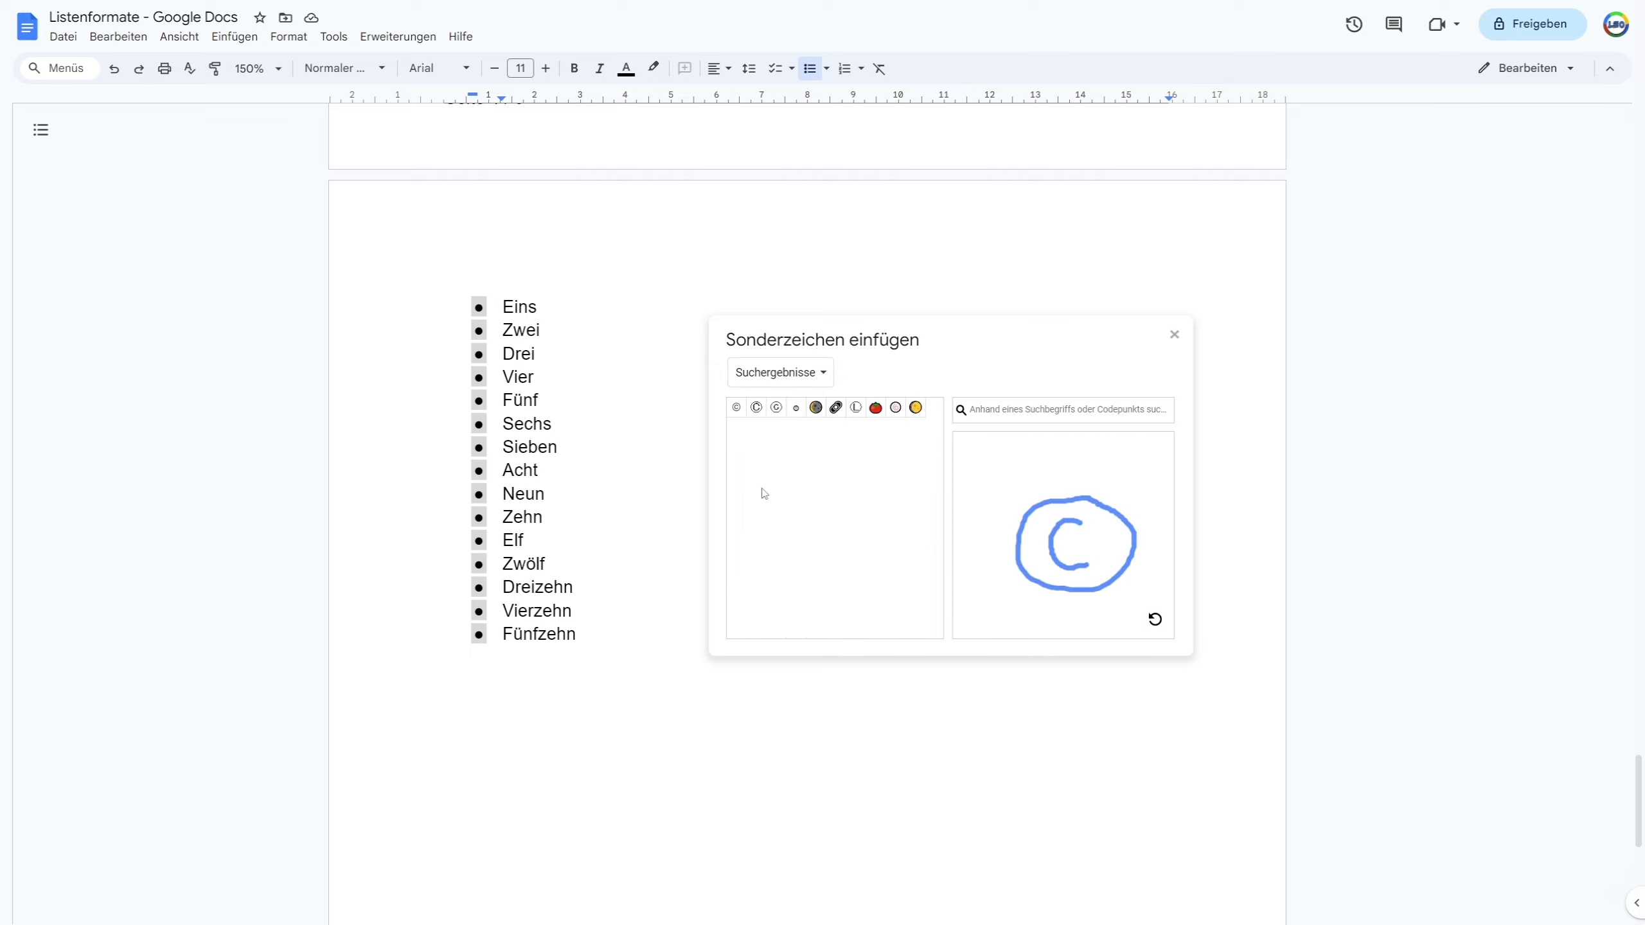
{"action": "left_click", "coordinate": [737, 418]}
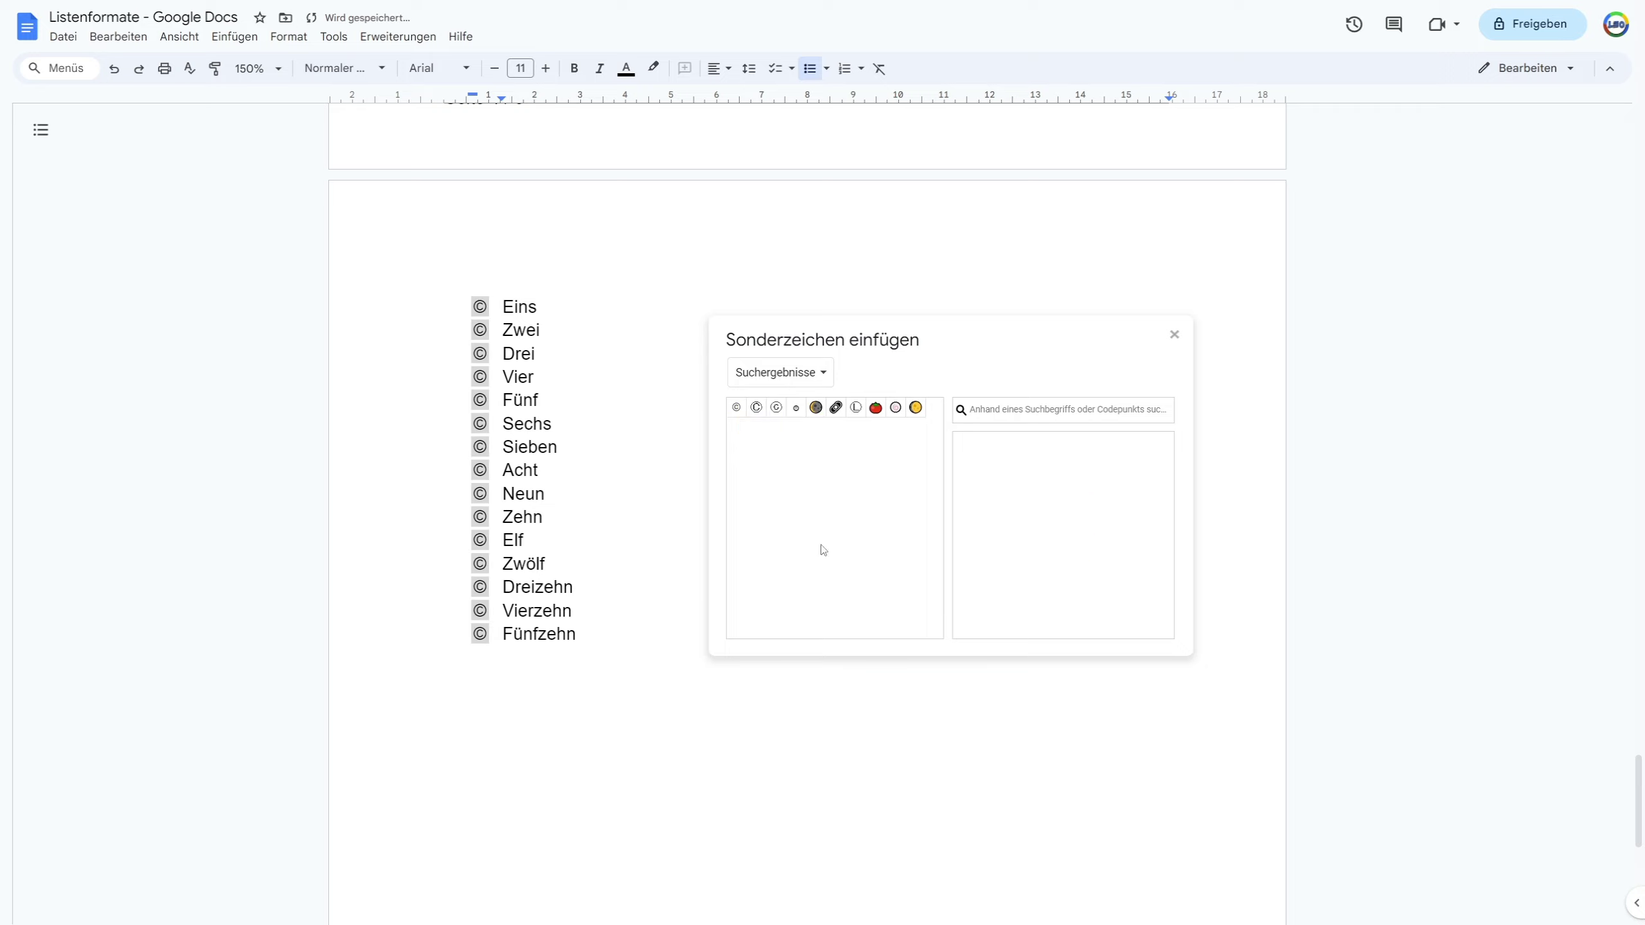
{"action": "left_click", "coordinate": [1174, 334]}
- Add and remove an empty list item, then undo back to filled-dot bullets
{"action": "left_click", "coordinate": [587, 332]}
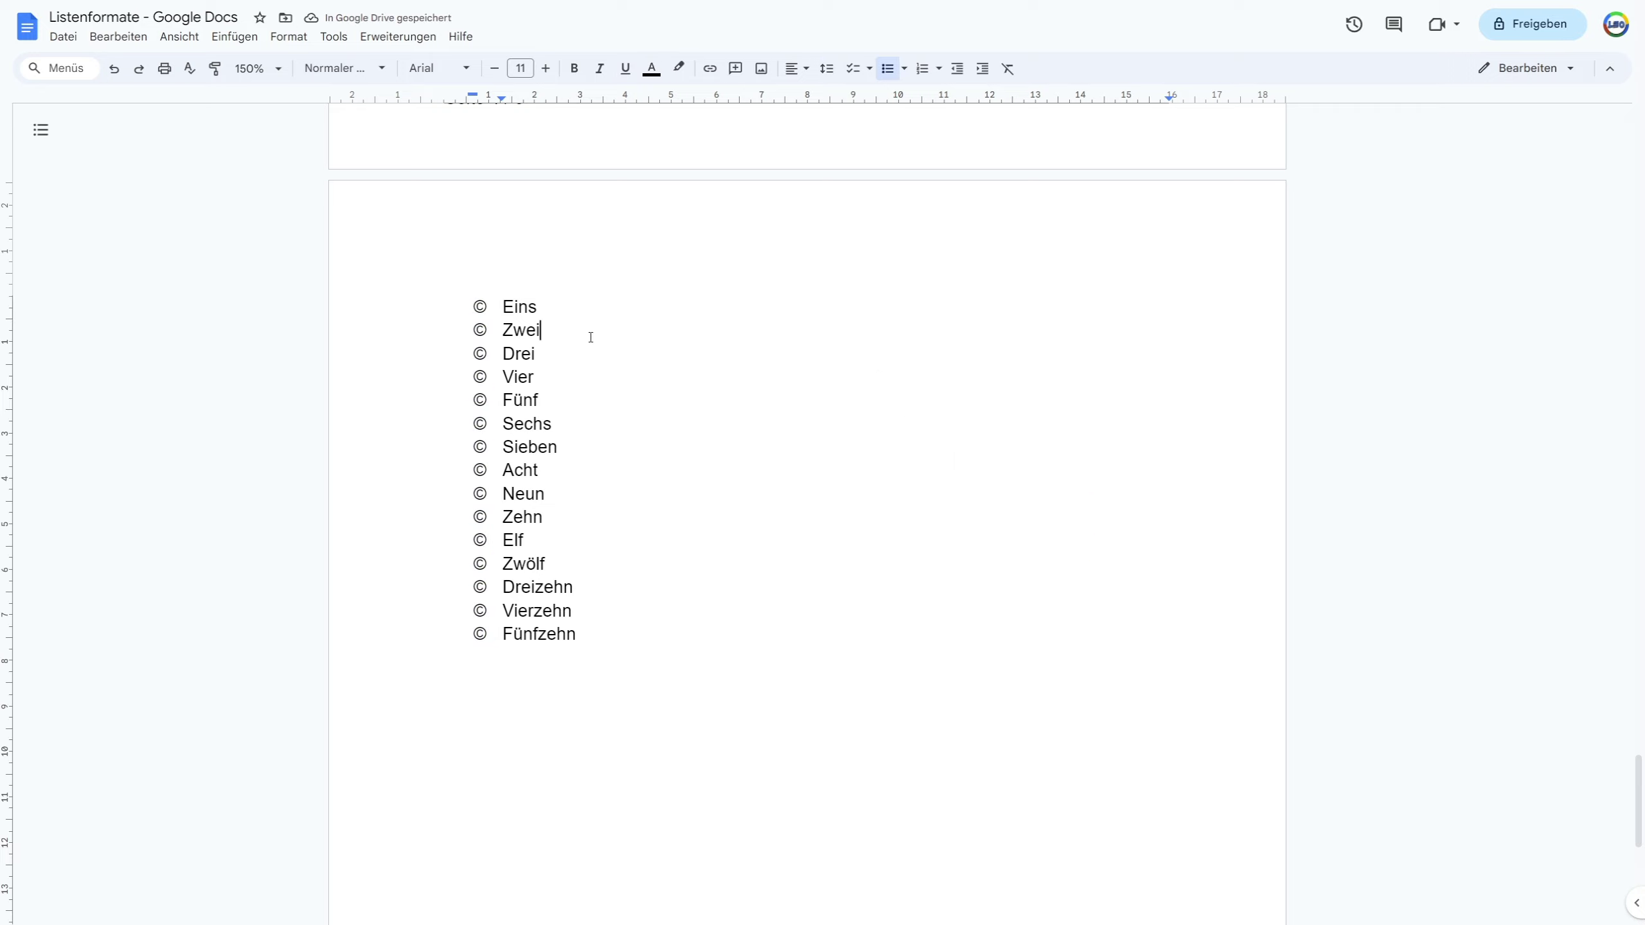
{"action": "key", "text": "Return"}
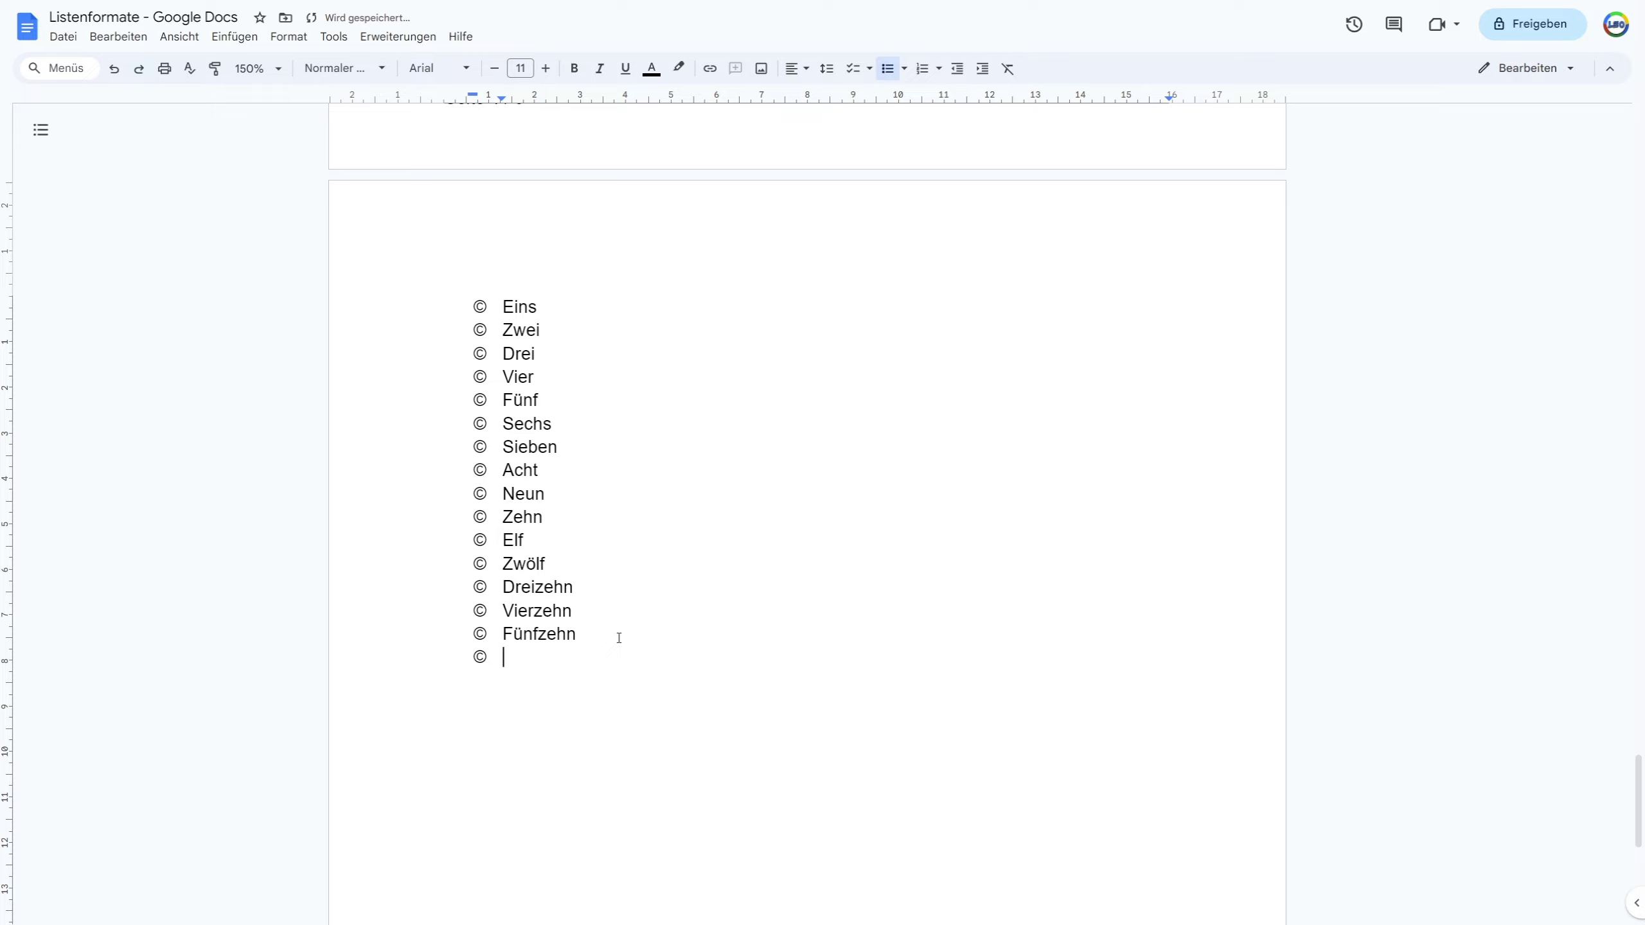
{"action": "key", "text": "BackSpace"}
{"action": "key", "text": "ctrl+z"}
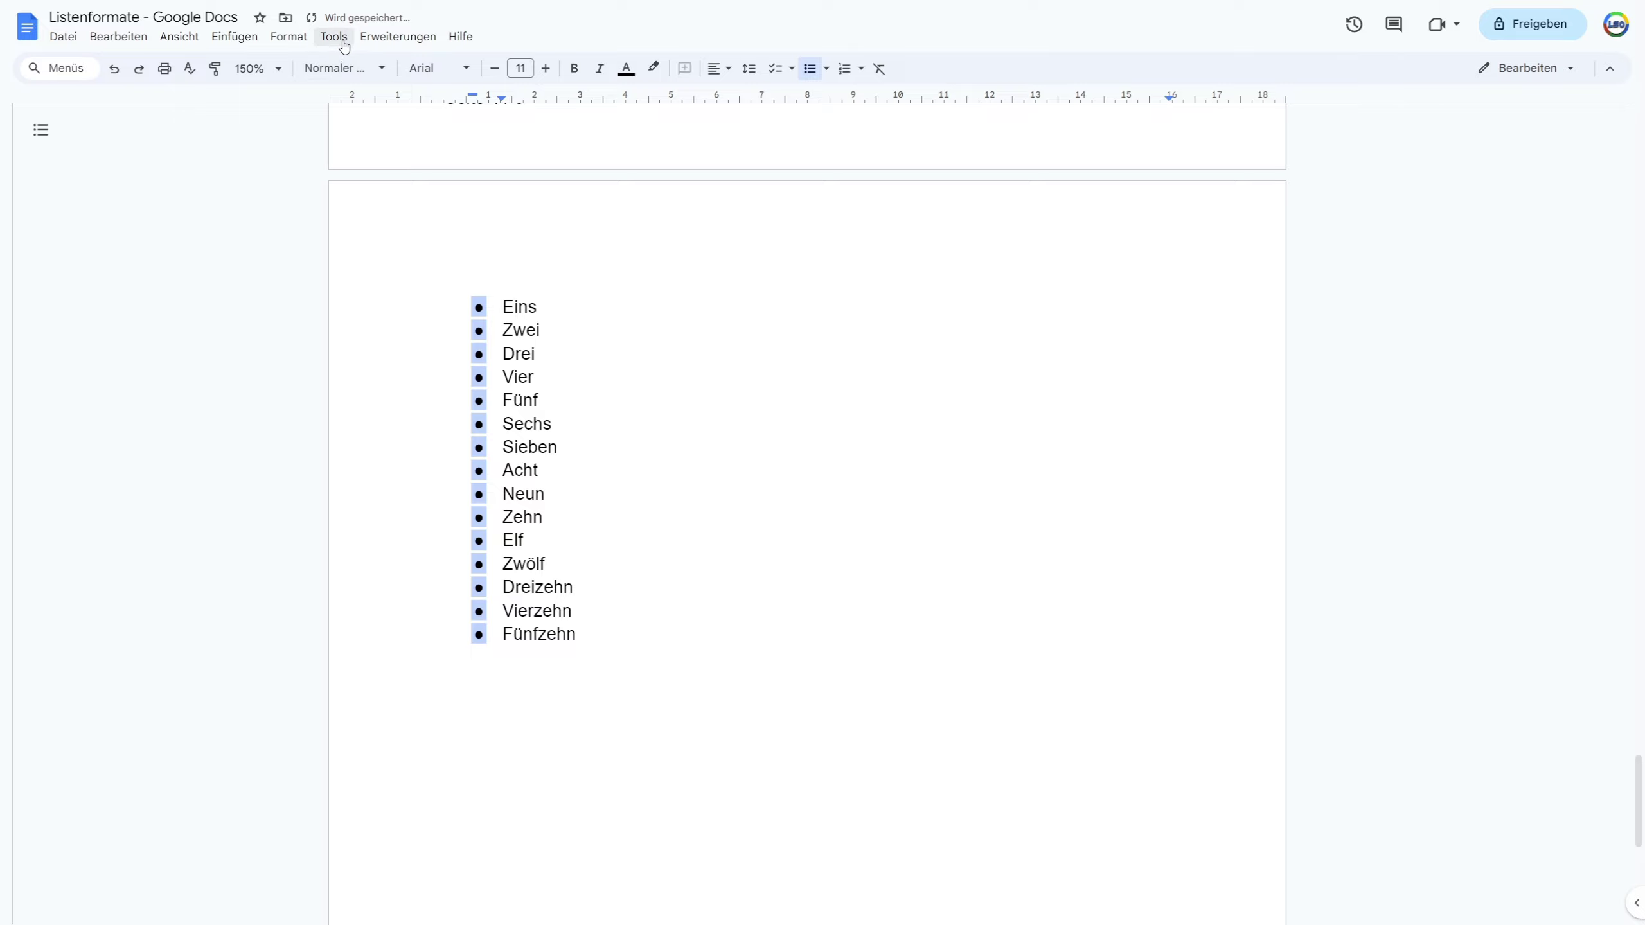
- Switch the bullets to 1. numbering, Eins through Fünfzehn, and bring up the list options again
{"action": "left_click", "coordinate": [288, 36]}
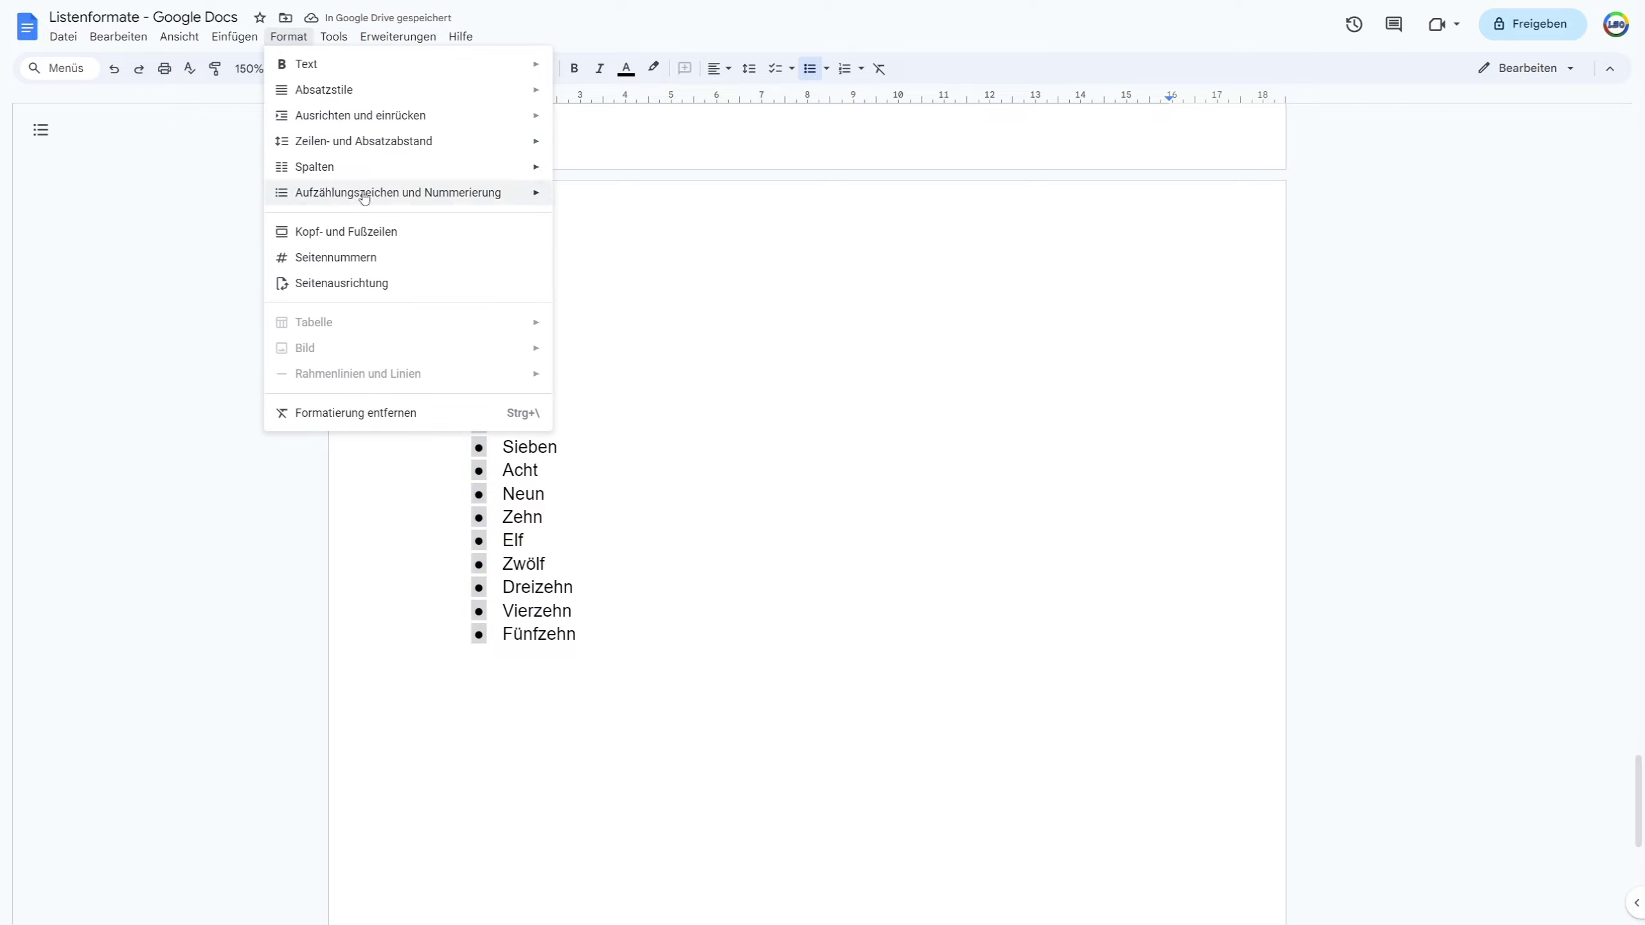
{"action": "mouse_move", "coordinate": [658, 198]}
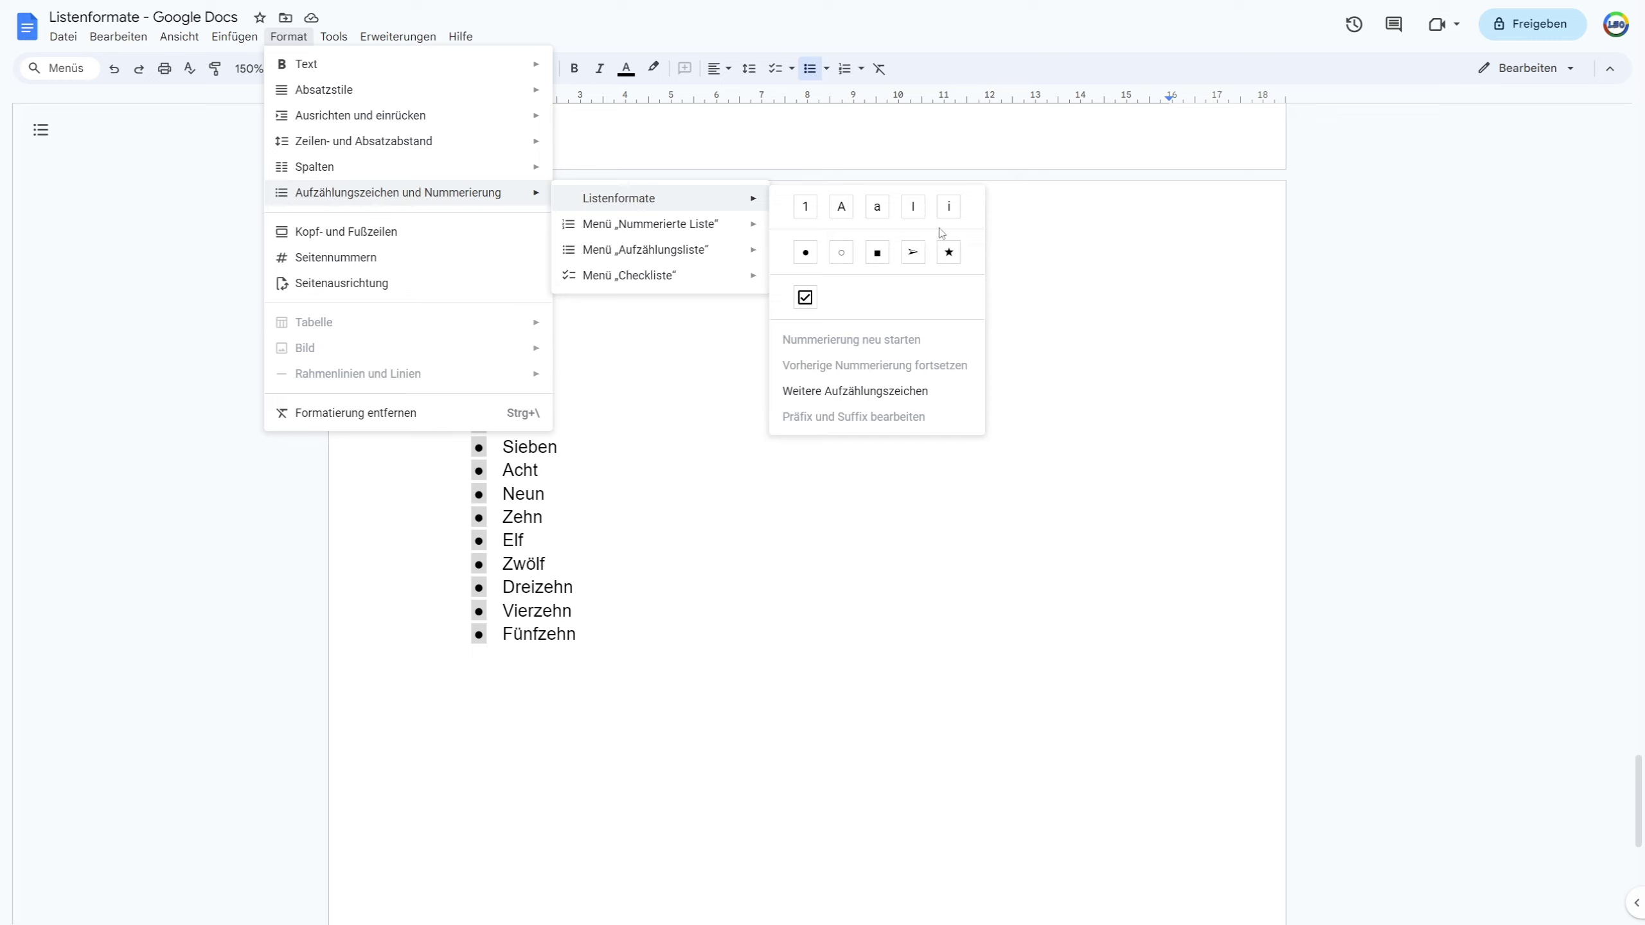
{"action": "left_click", "coordinate": [807, 207]}
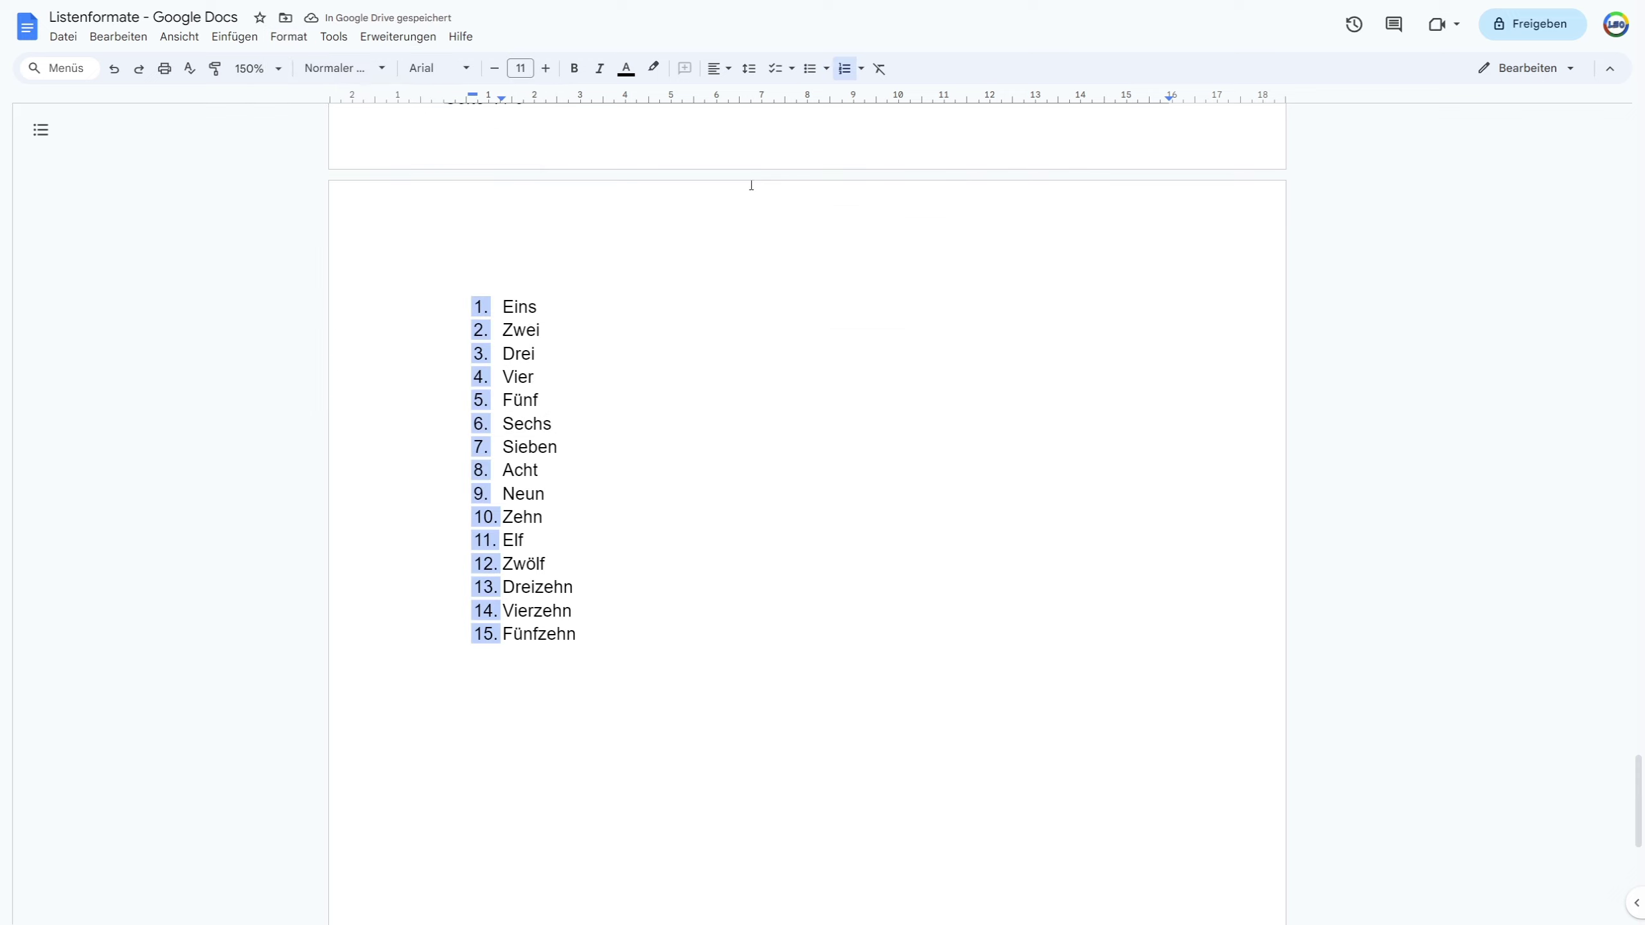
{"action": "left_click", "coordinate": [288, 36]}
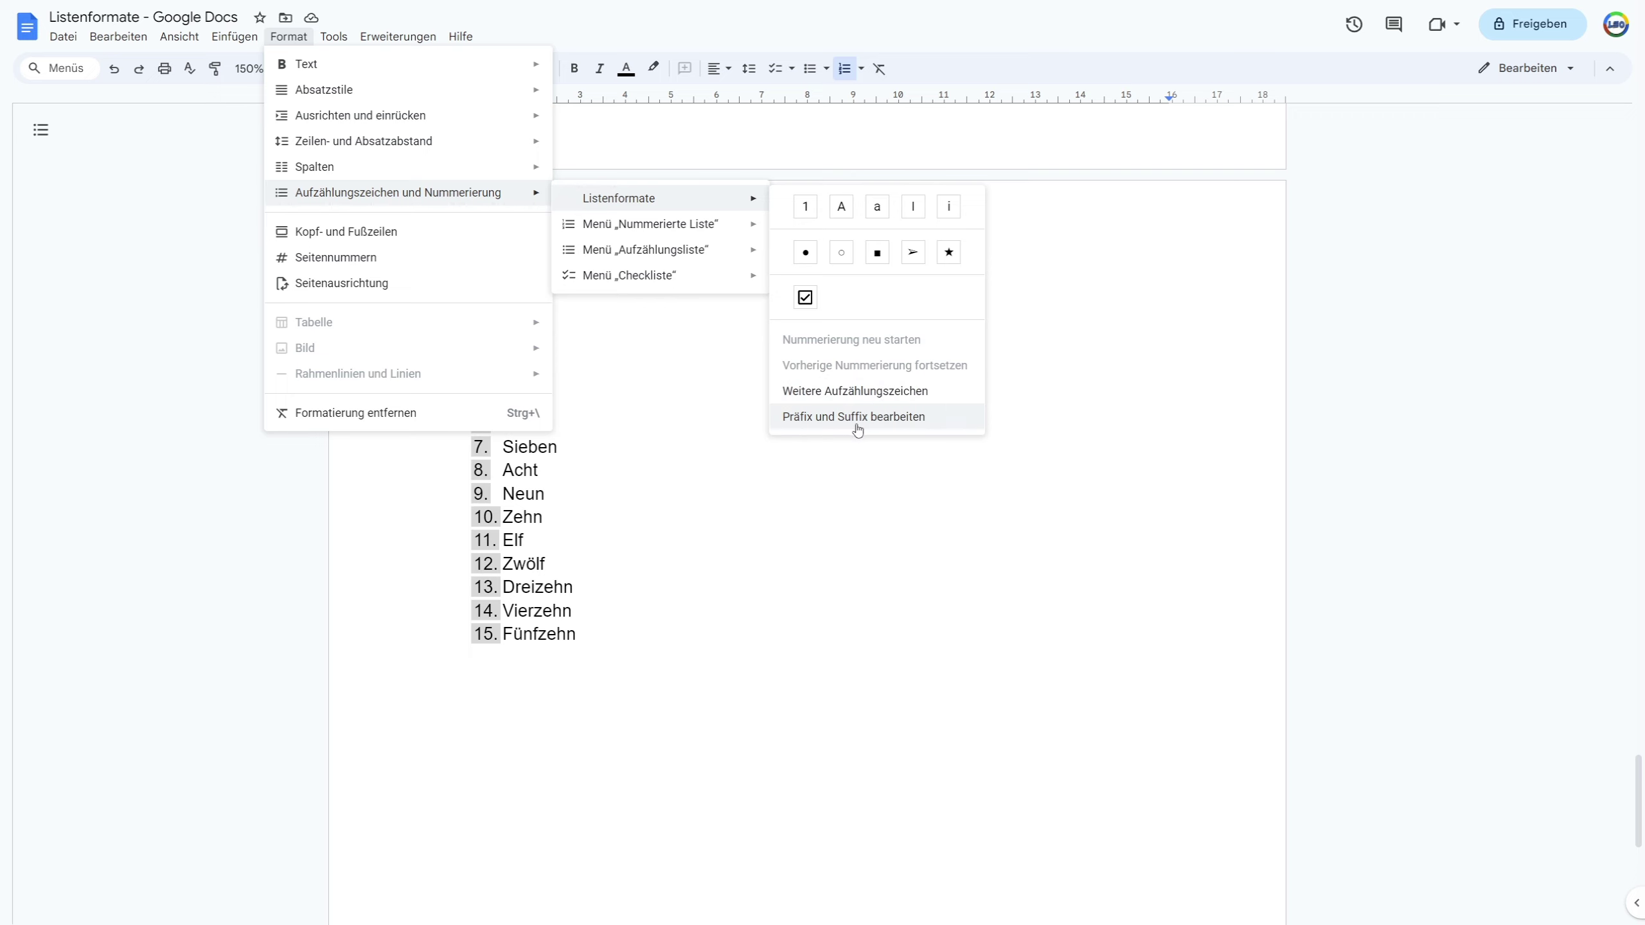
- Give the list numbers the prefix 'Punkt' and suffix '##' instead of the period
{"action": "left_click", "coordinate": [926, 420]}
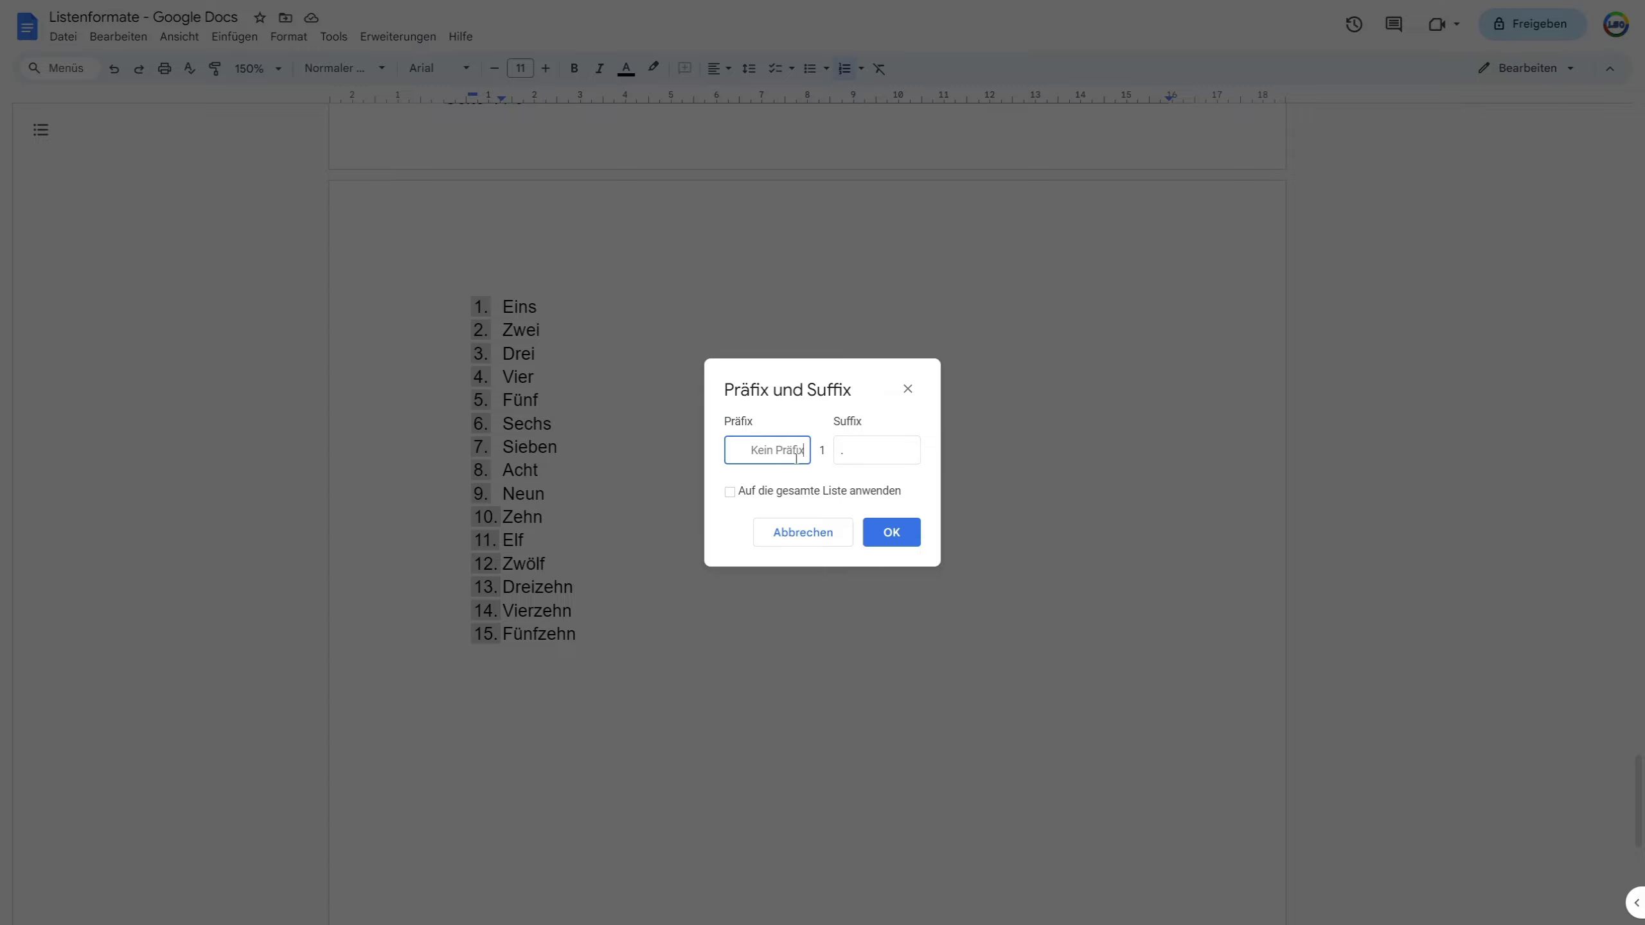
{"action": "type", "text": "Punkt"}
{"action": "left_click", "coordinate": [881, 455]}
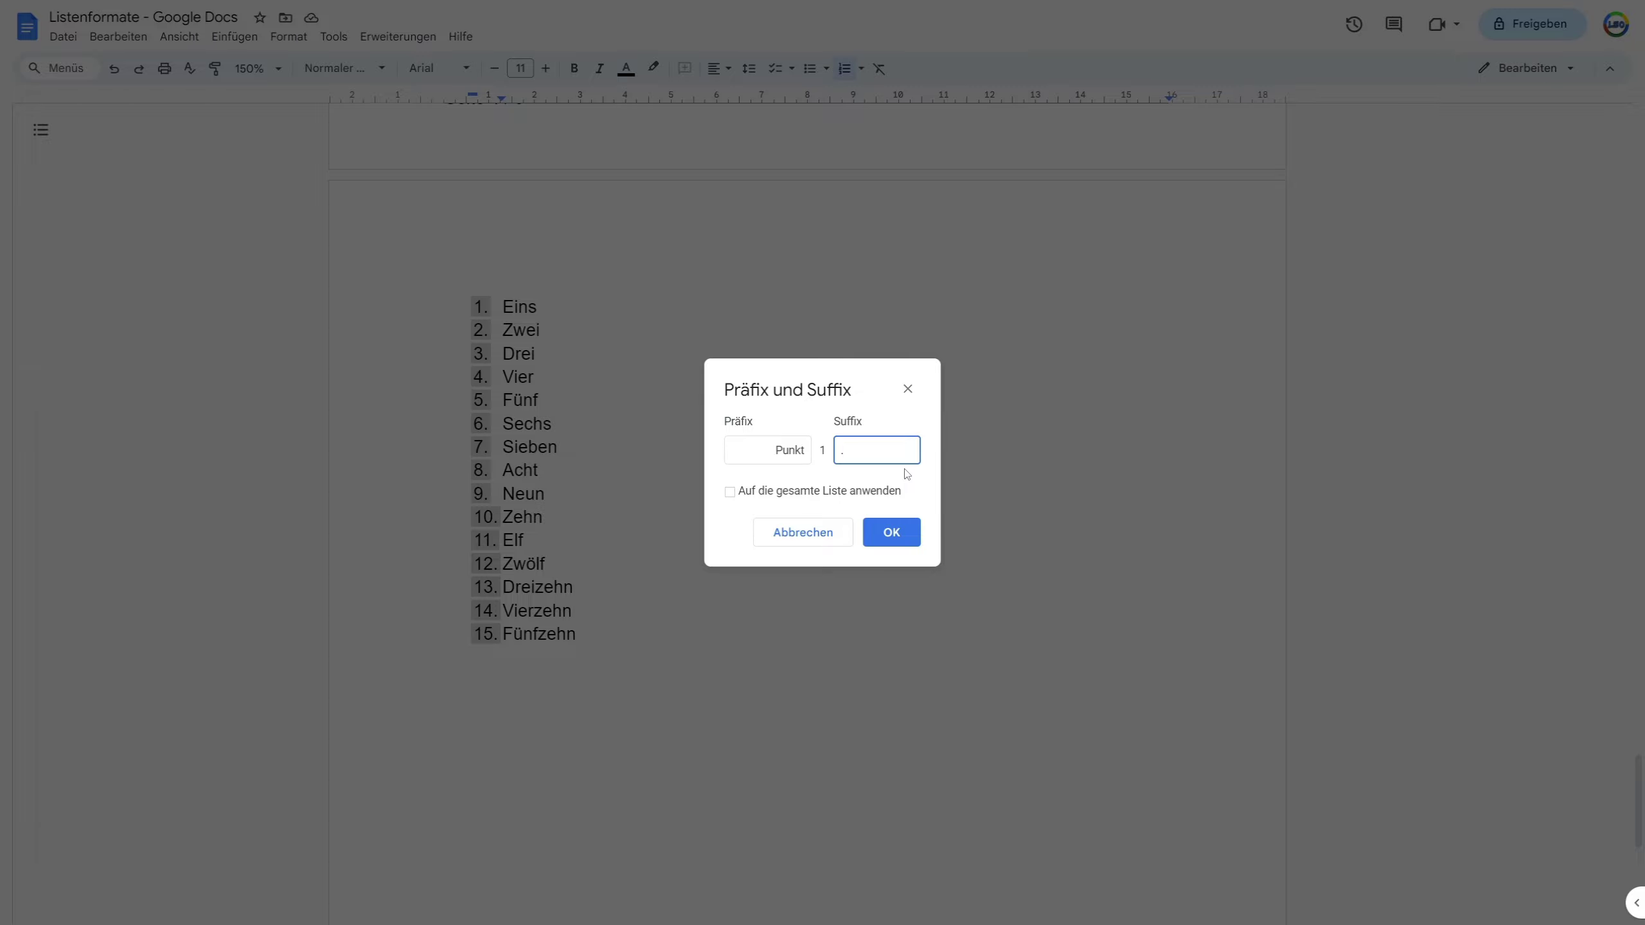
{"action": "key", "text": "BackSpace"}
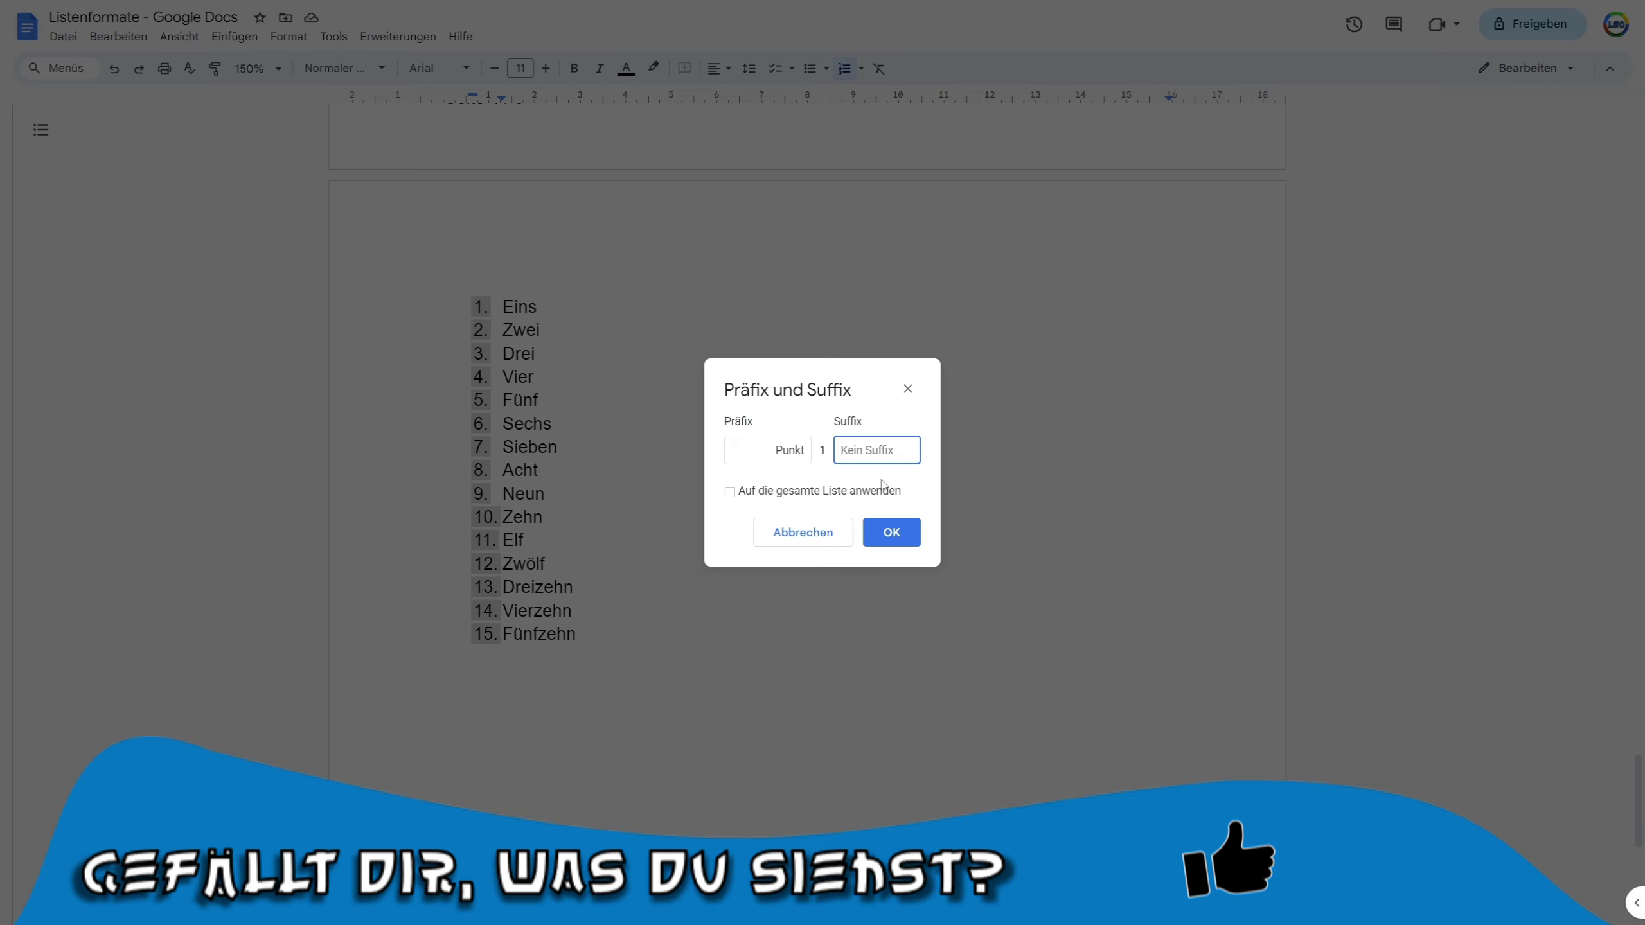
{"action": "type", "text": "##"}
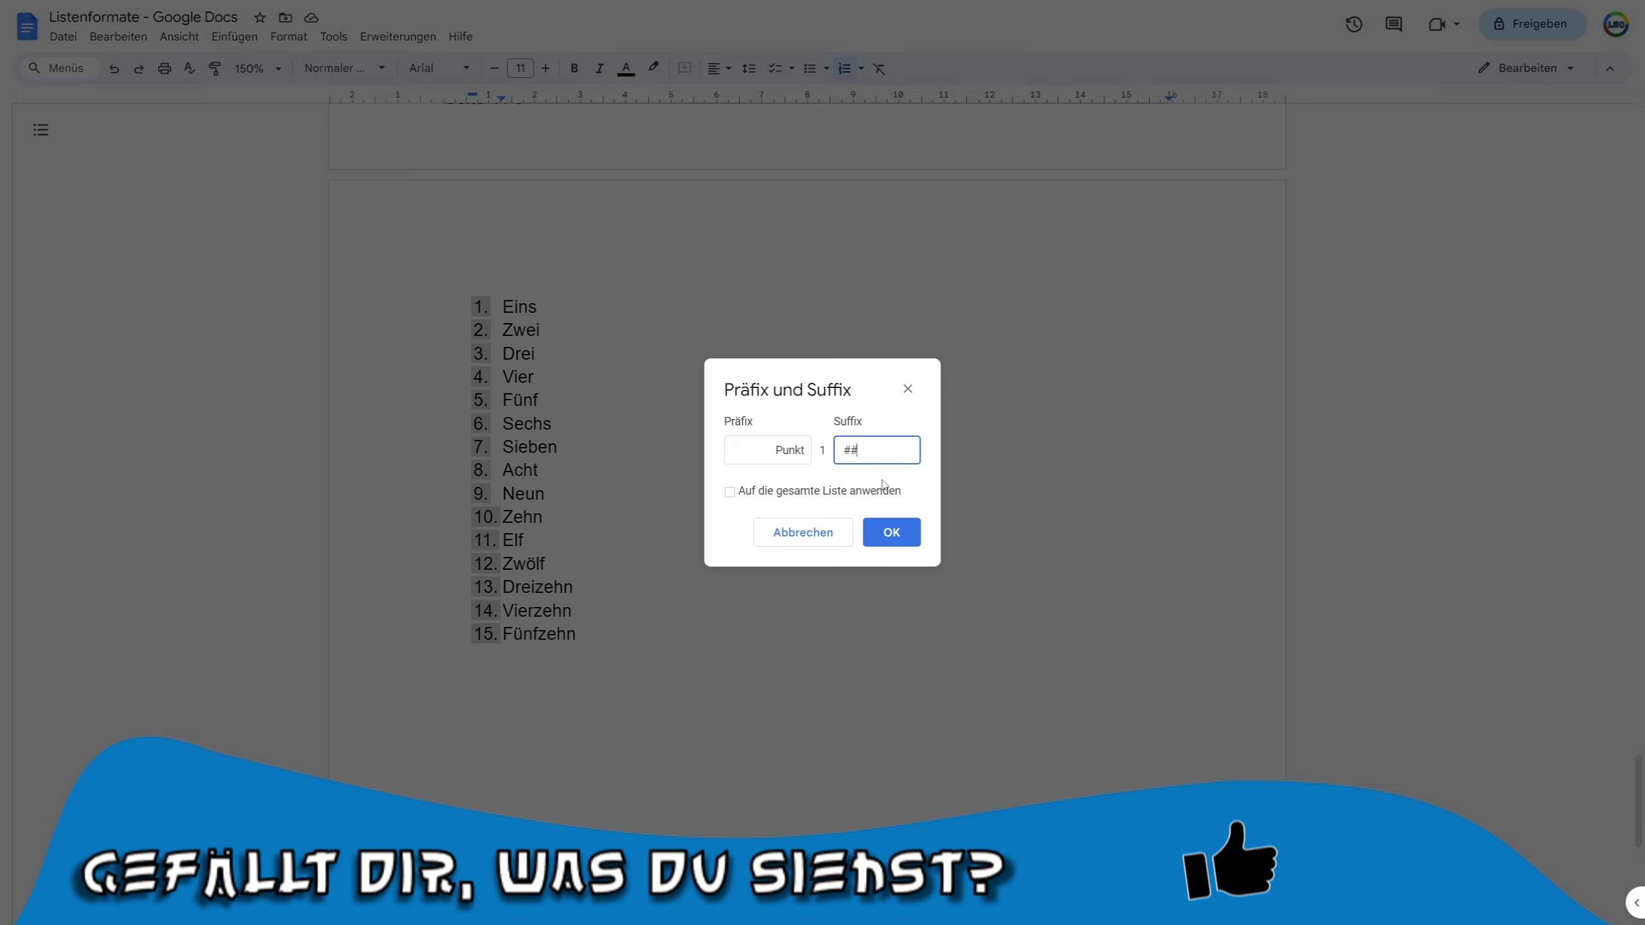
{"action": "left_click", "coordinate": [903, 546]}
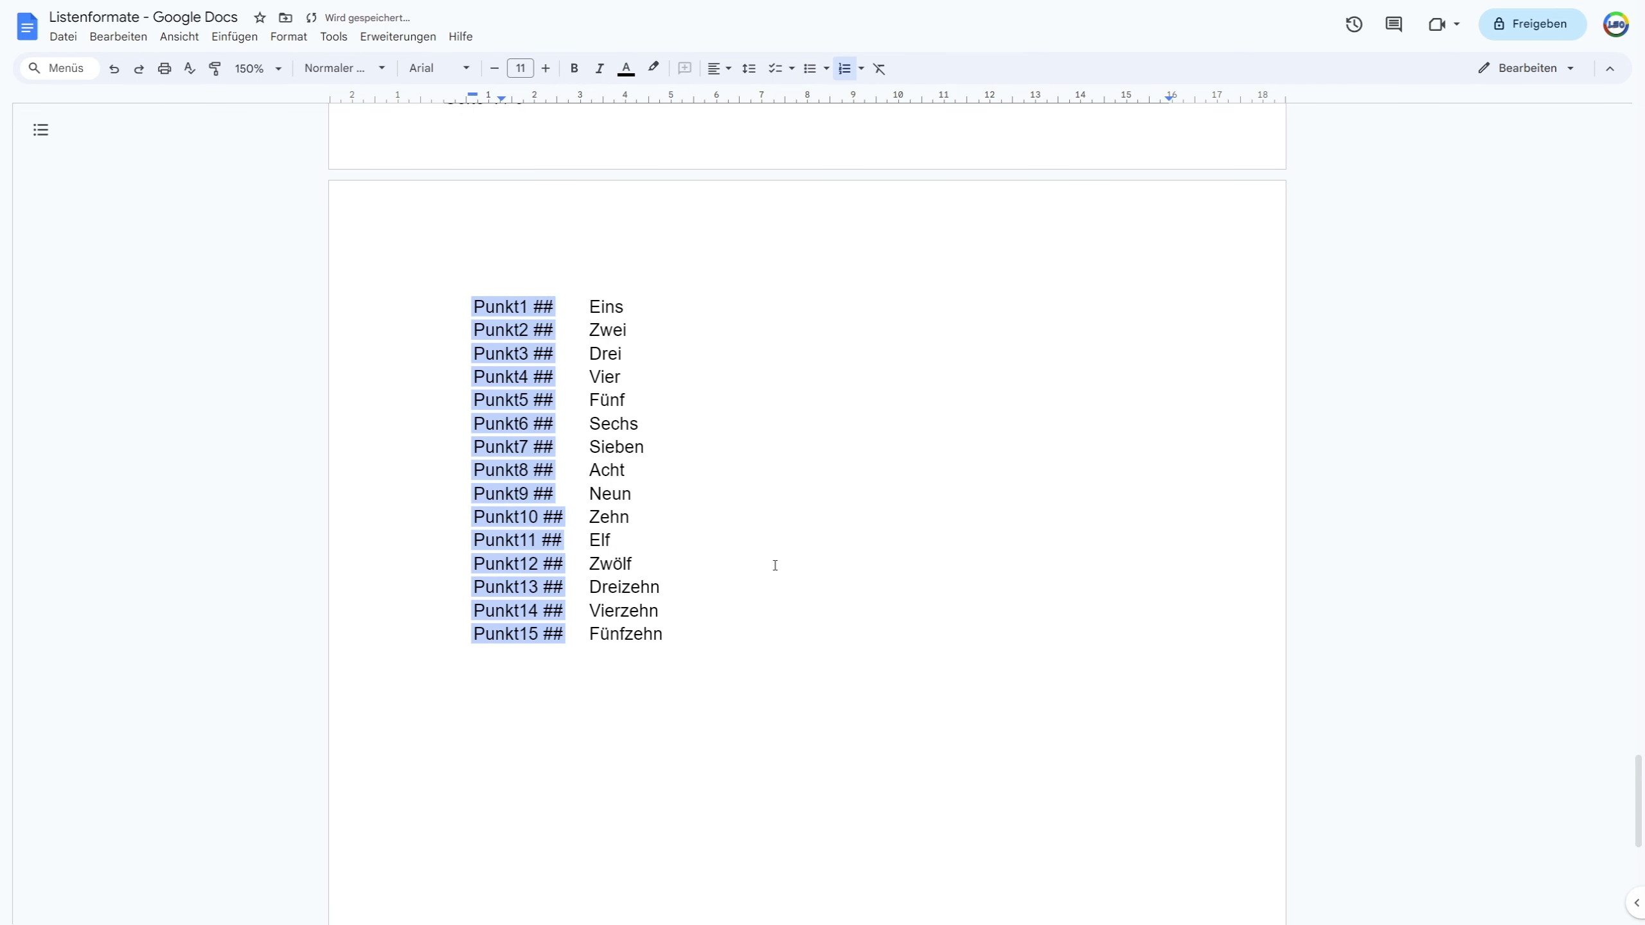
- Add an empty item after Fünfzehn and delete it again
{"action": "left_click", "coordinate": [775, 566]}
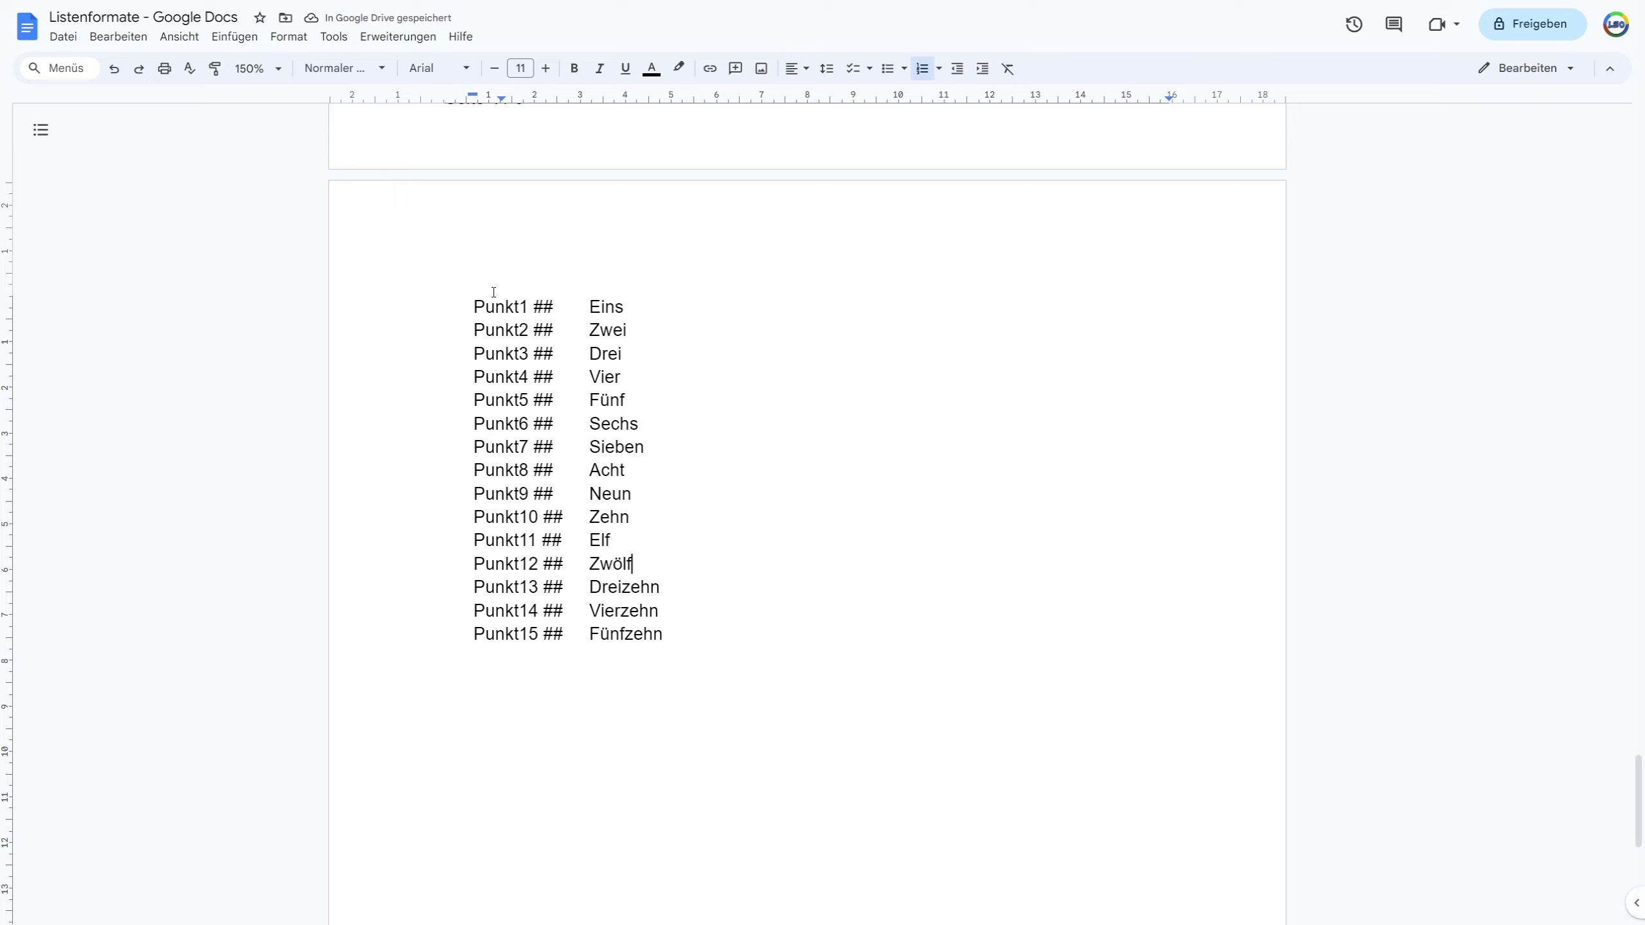
{"action": "left_click", "coordinate": [675, 625]}
{"action": "key", "text": "Return"}
{"action": "key", "text": "BackSpace"}
- Add a space after the Punkt prefix, then undo back to the filled-bullet list
{"action": "left_click", "coordinate": [288, 36]}
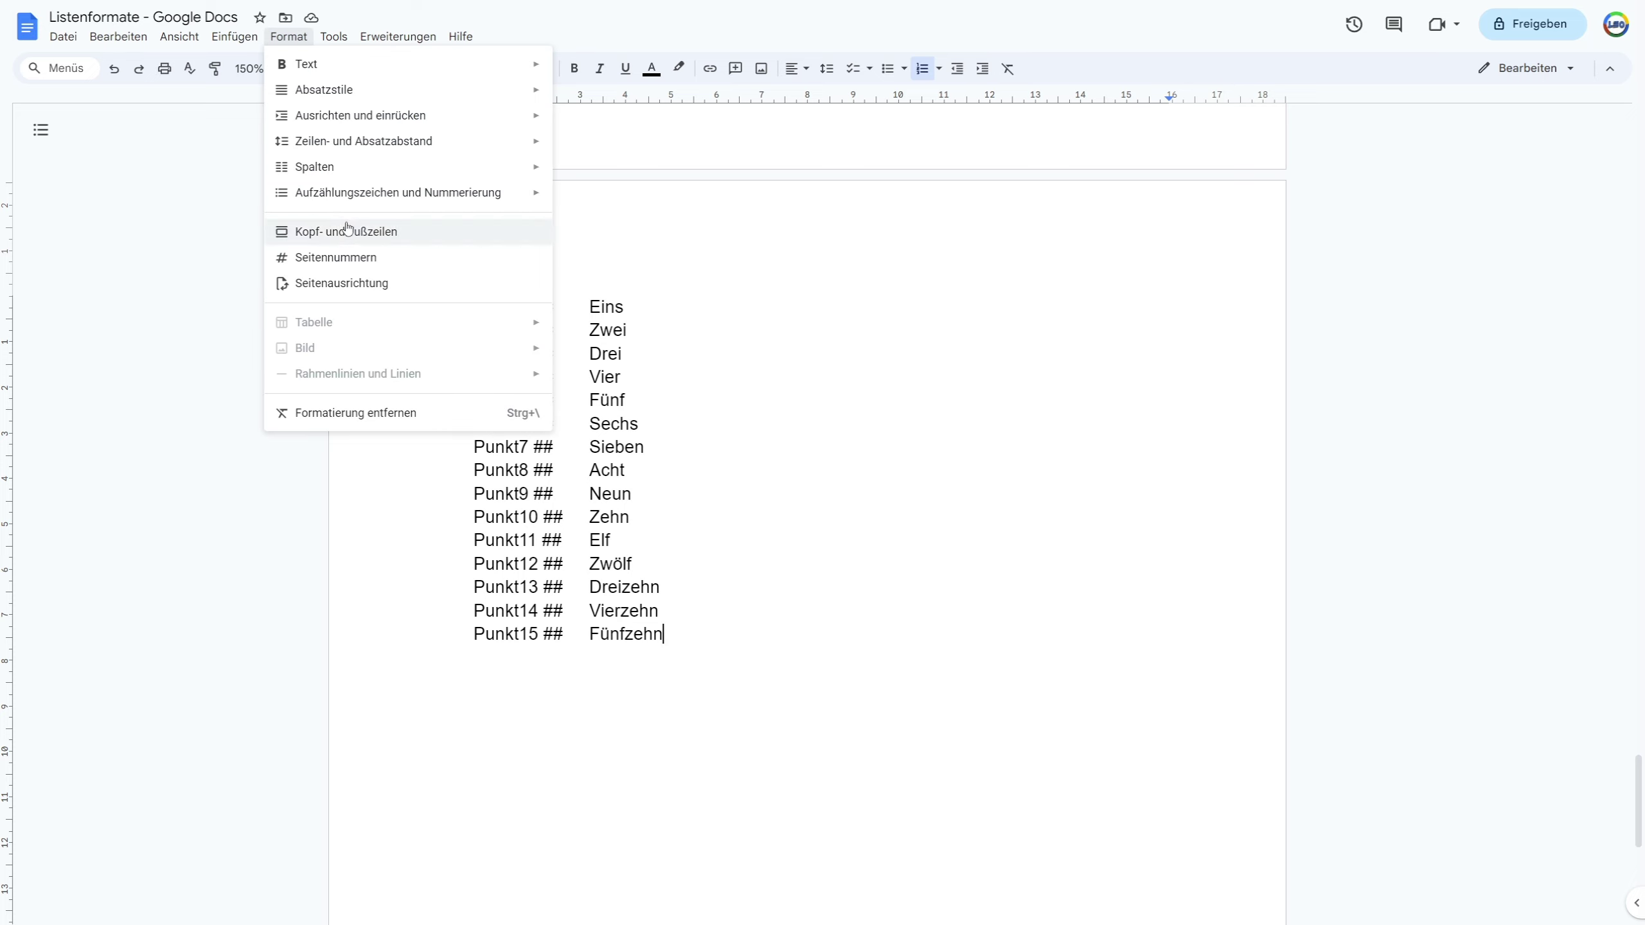
{"action": "mouse_move", "coordinate": [618, 198]}
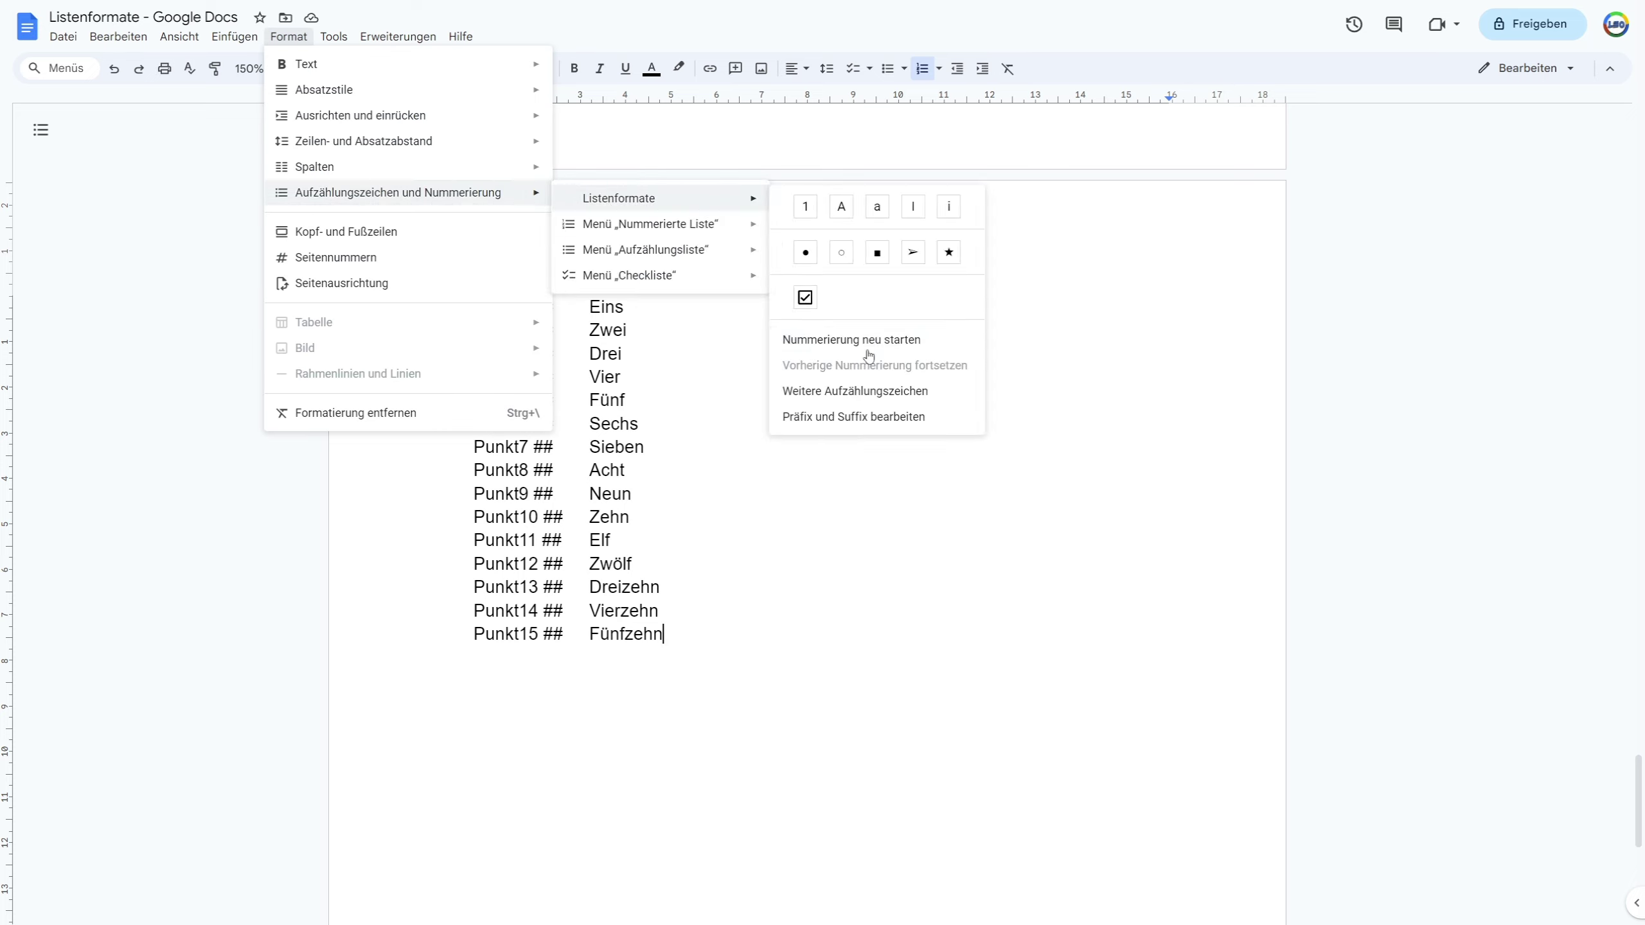
{"action": "left_click", "coordinate": [886, 418]}
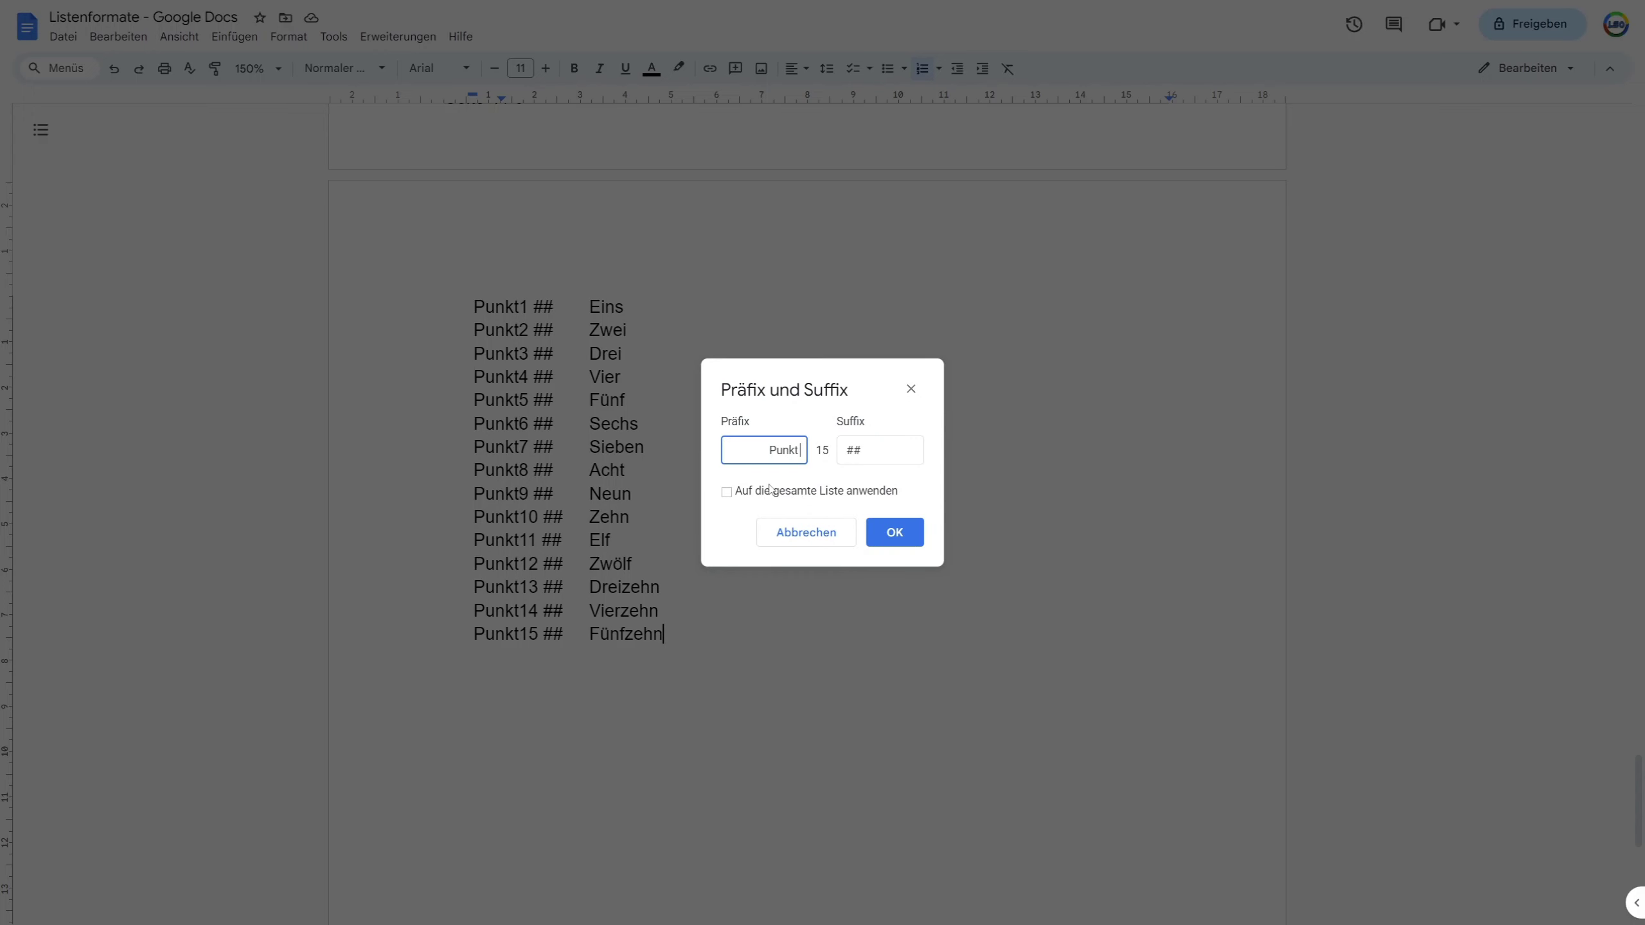
{"action": "left_click", "coordinate": [894, 532]}
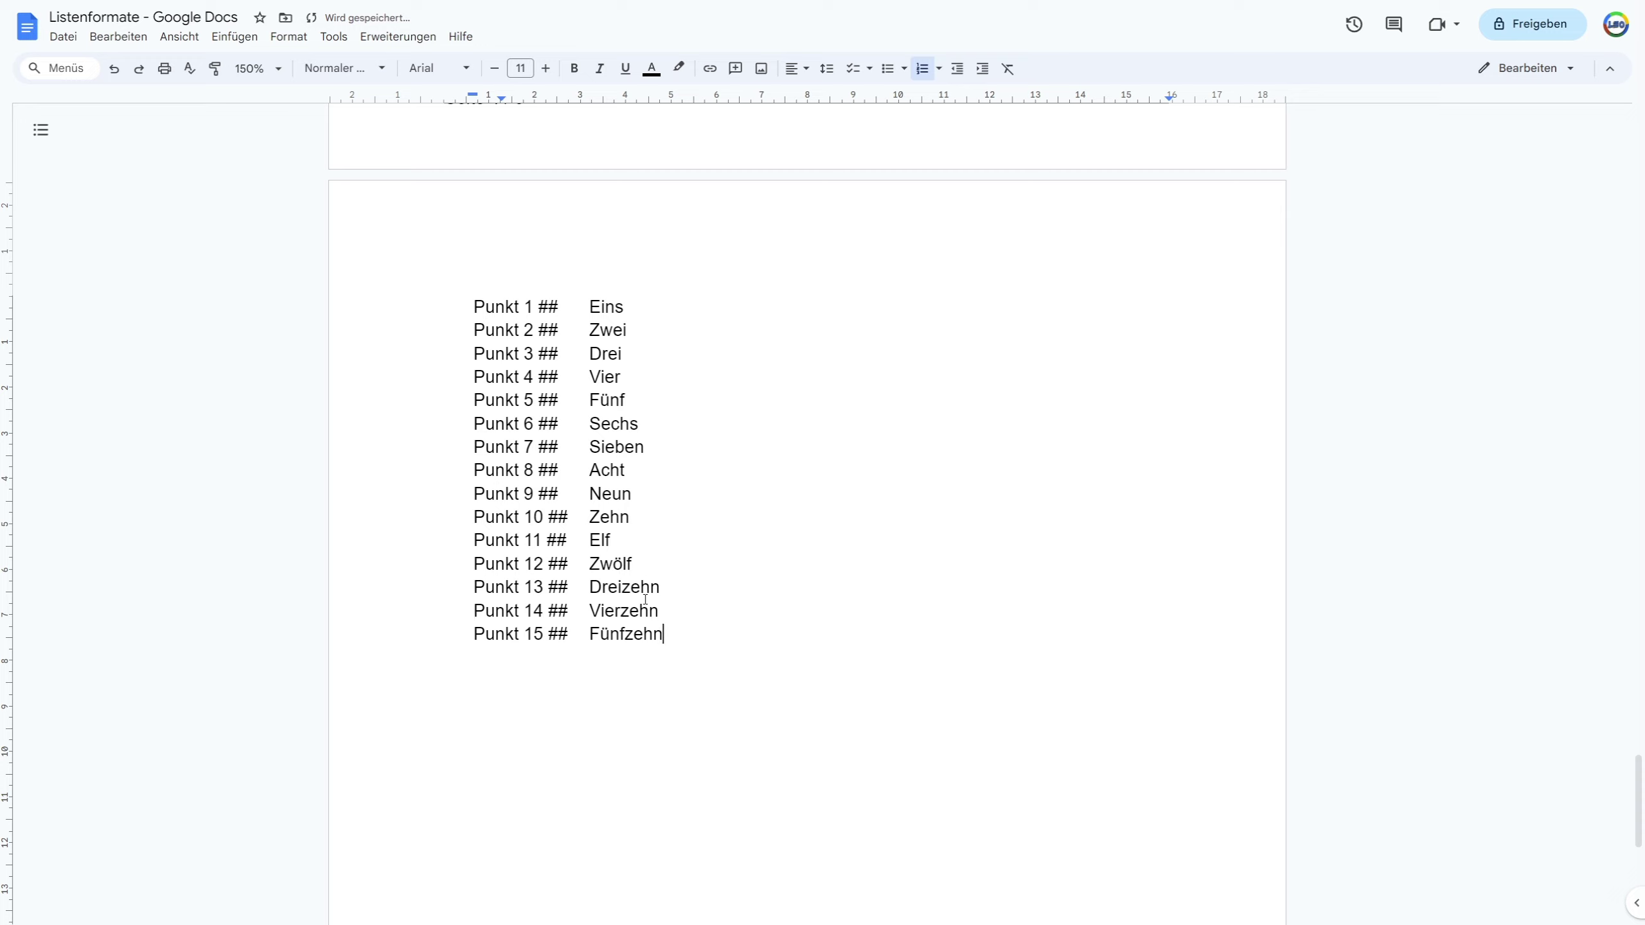
{"action": "key", "text": "ctrl+z"}
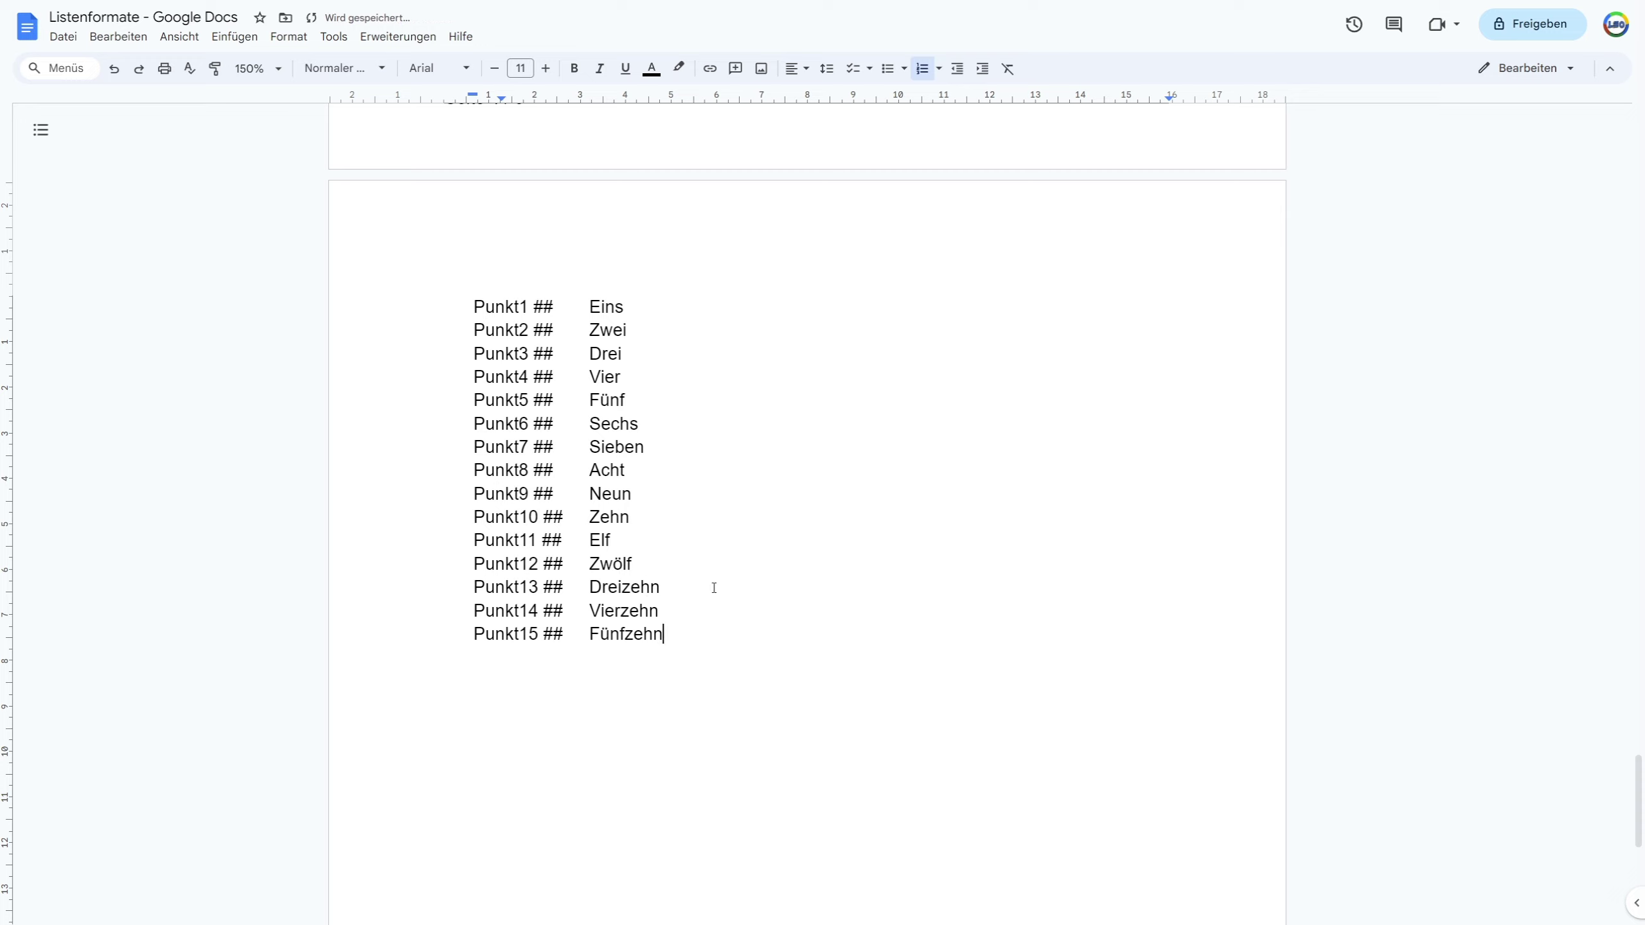
{"action": "key", "text": "ctrl+z"}
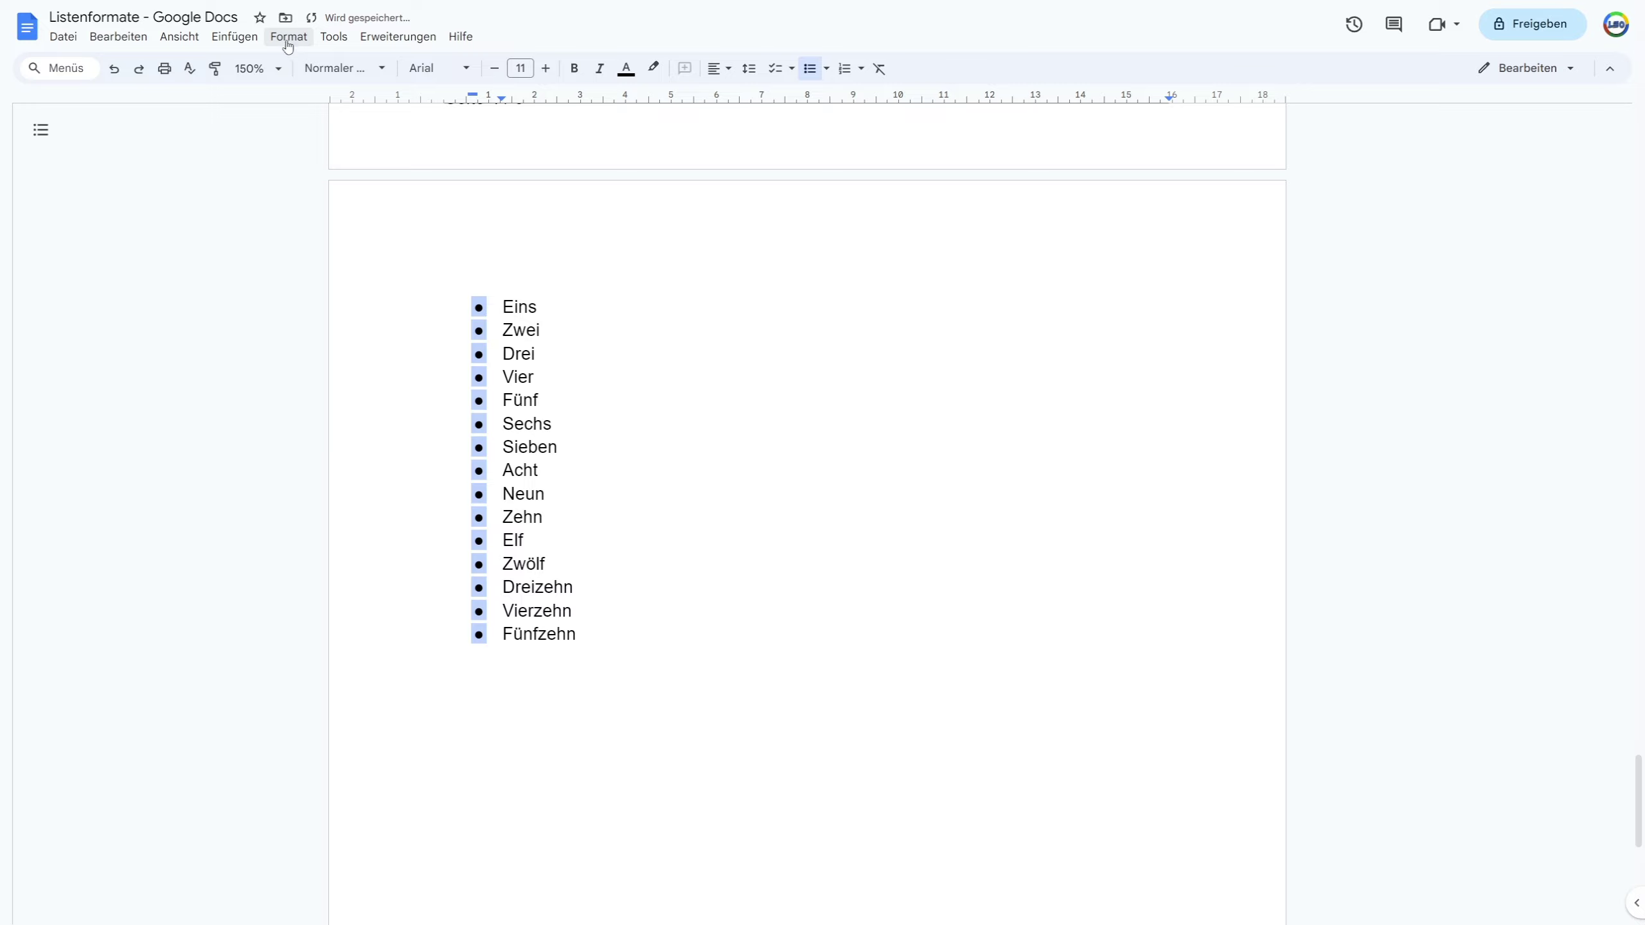
- Restore plain 1. to 15. numbering with Ctrl+Shift+7, leaving the list options unchanged
{"action": "left_click", "coordinate": [289, 36]}
{"action": "left_click", "coordinate": [656, 293]}
{"action": "key", "text": "ctrl+shift+7"}
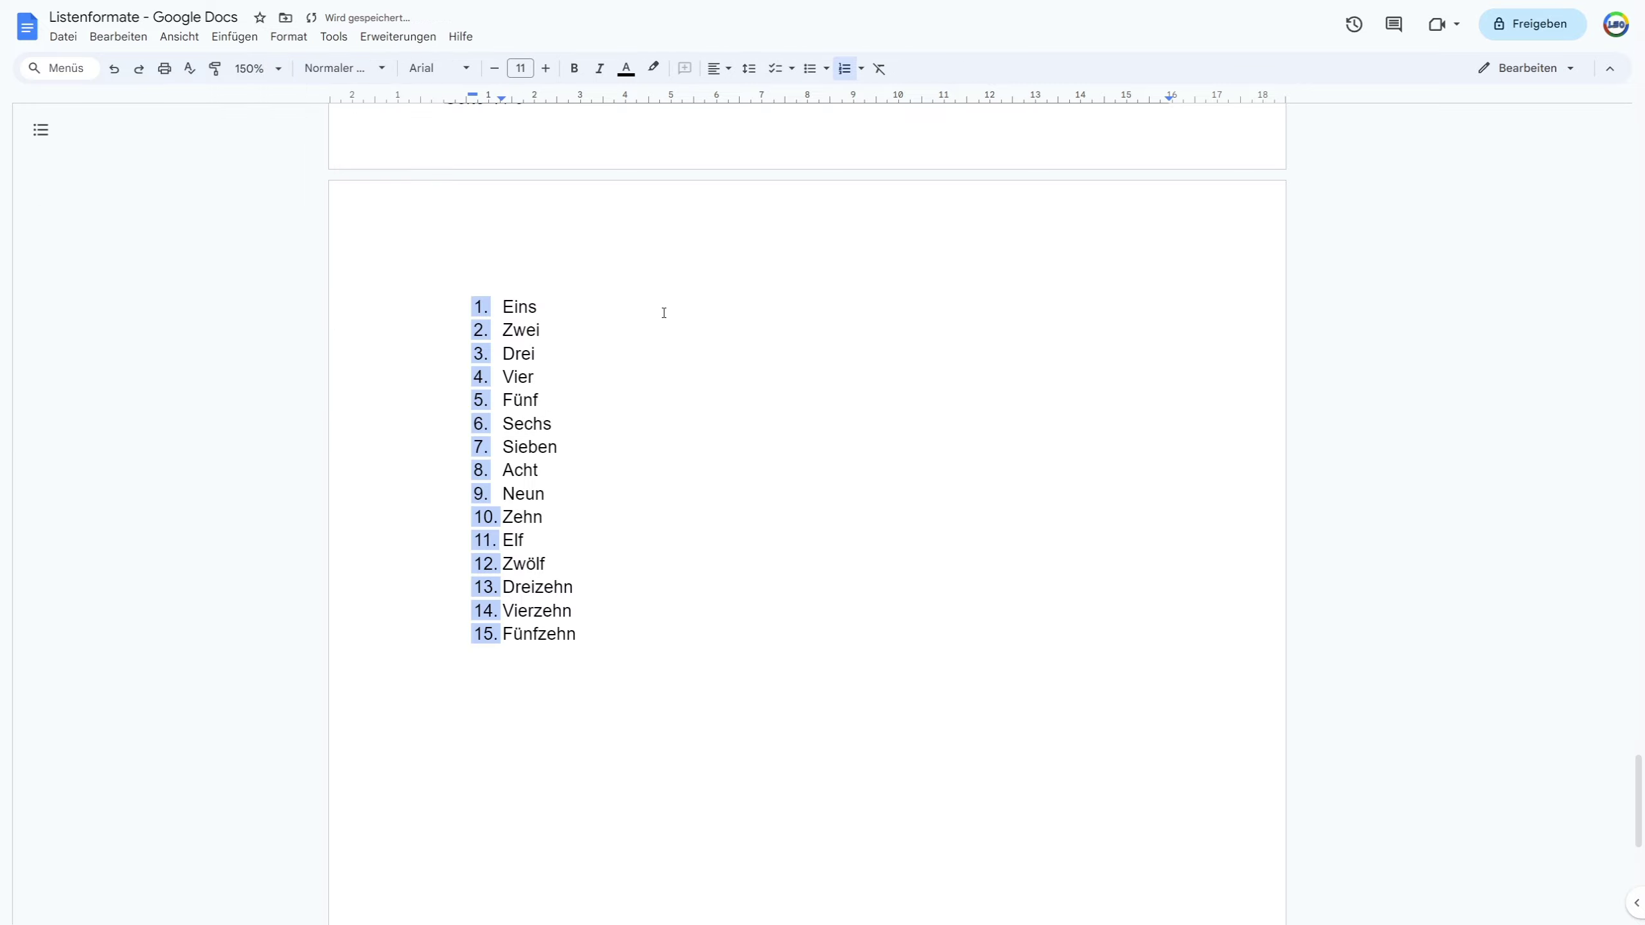
{"action": "left_click", "coordinate": [289, 36]}
{"action": "mouse_move", "coordinate": [398, 193]}
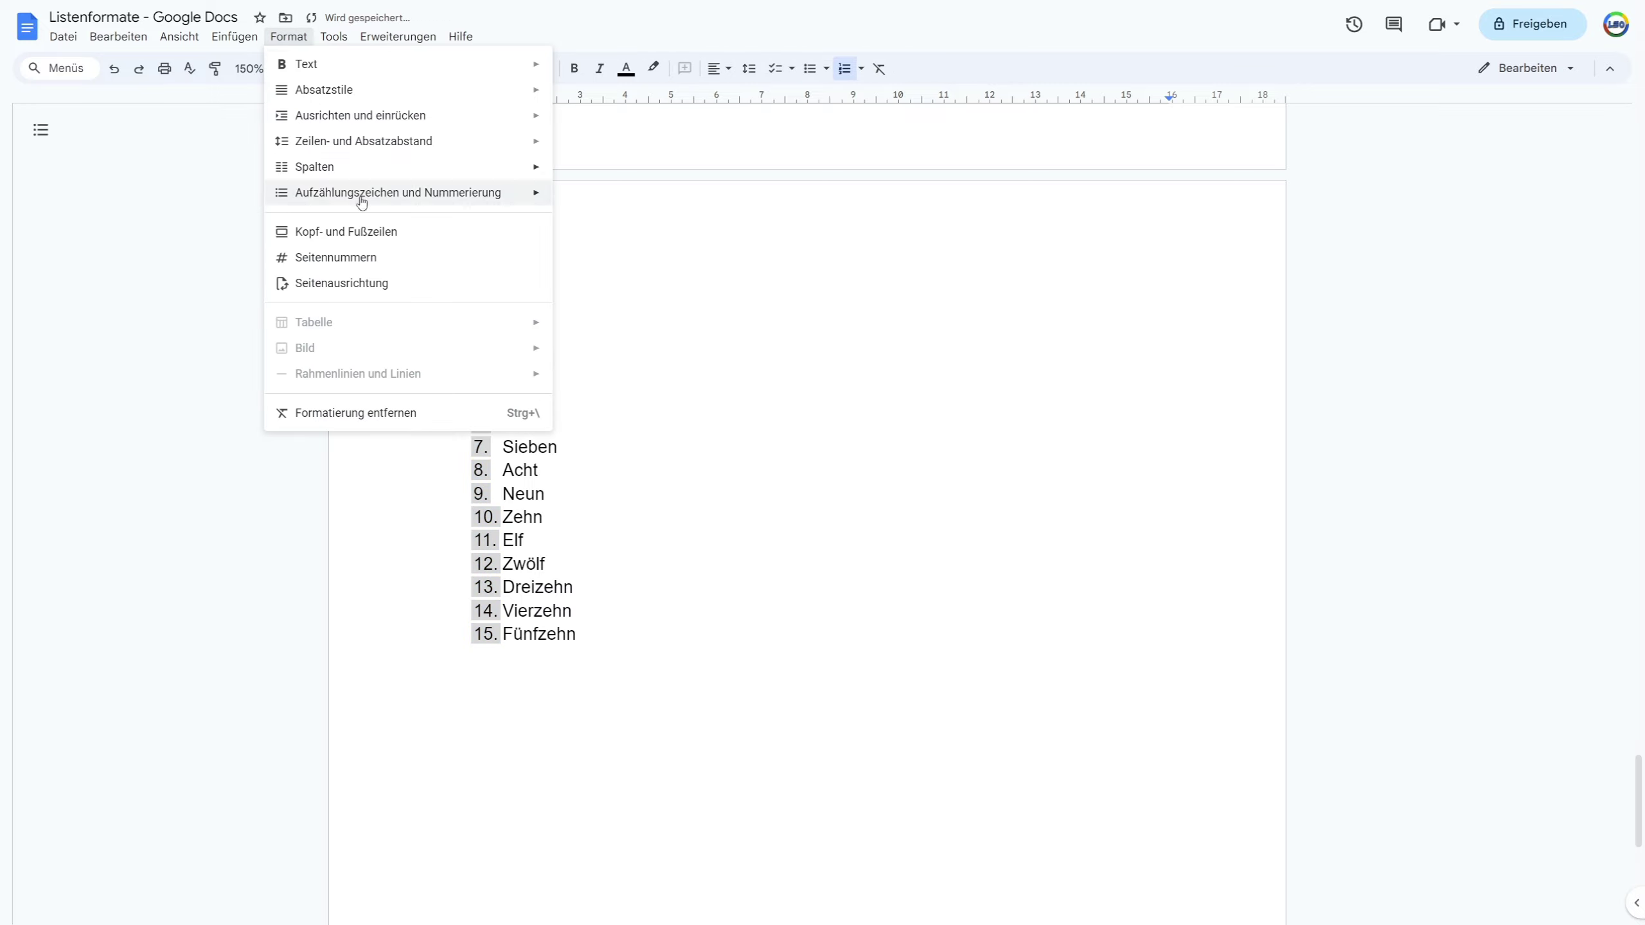
{"action": "mouse_move", "coordinate": [620, 198]}
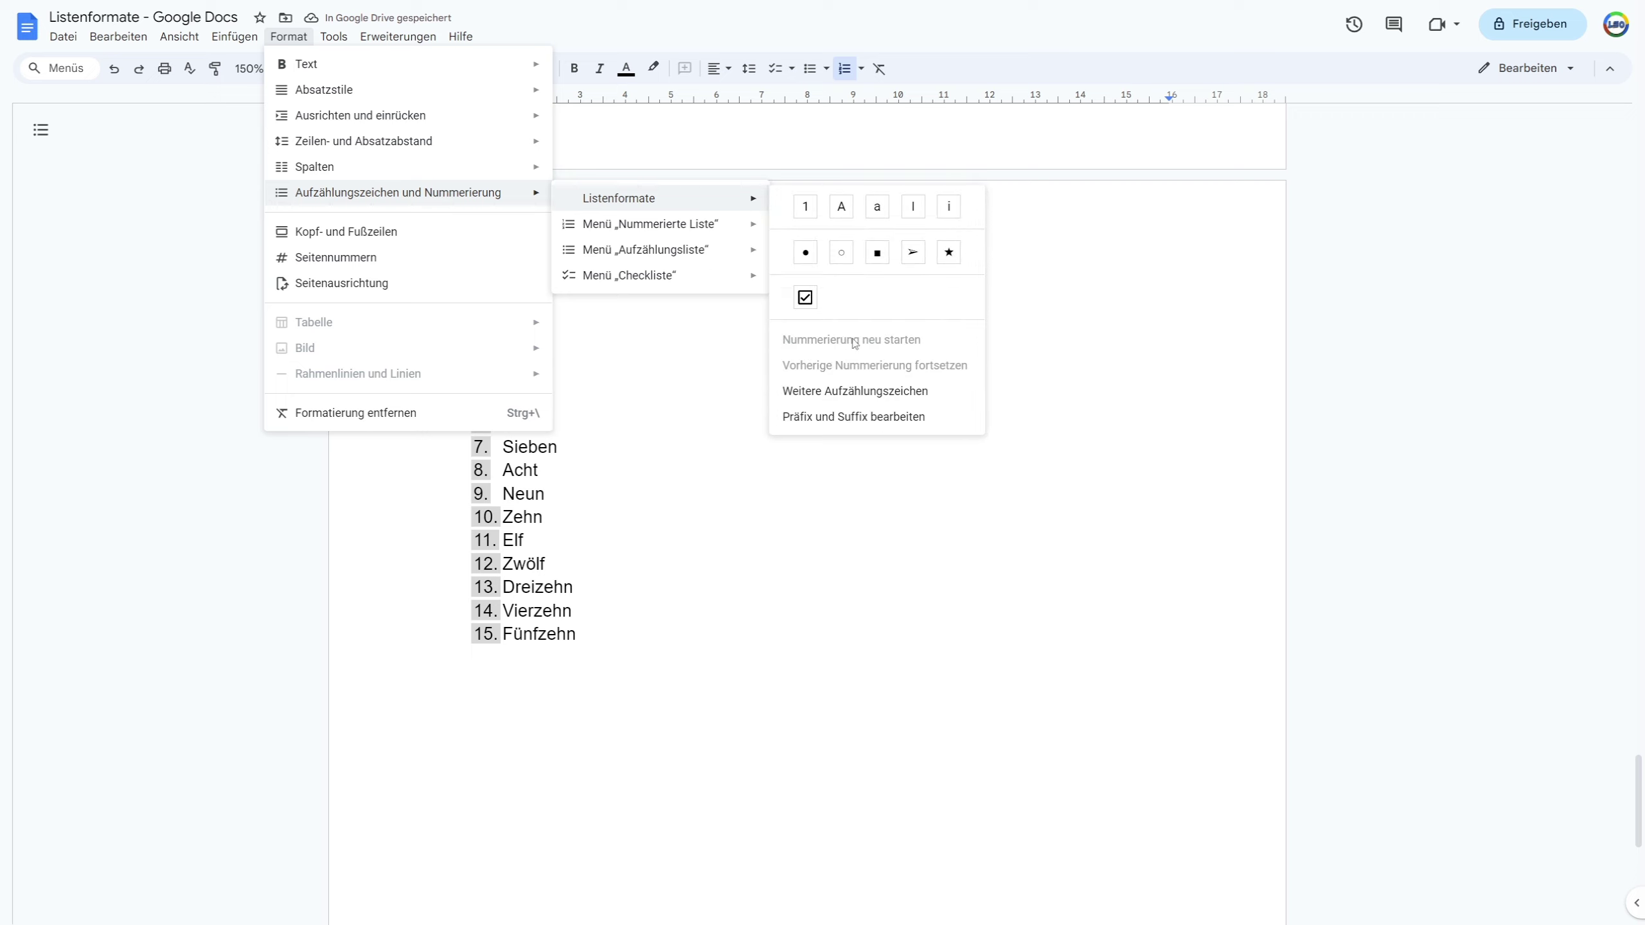
{"action": "left_click", "coordinate": [1006, 311]}
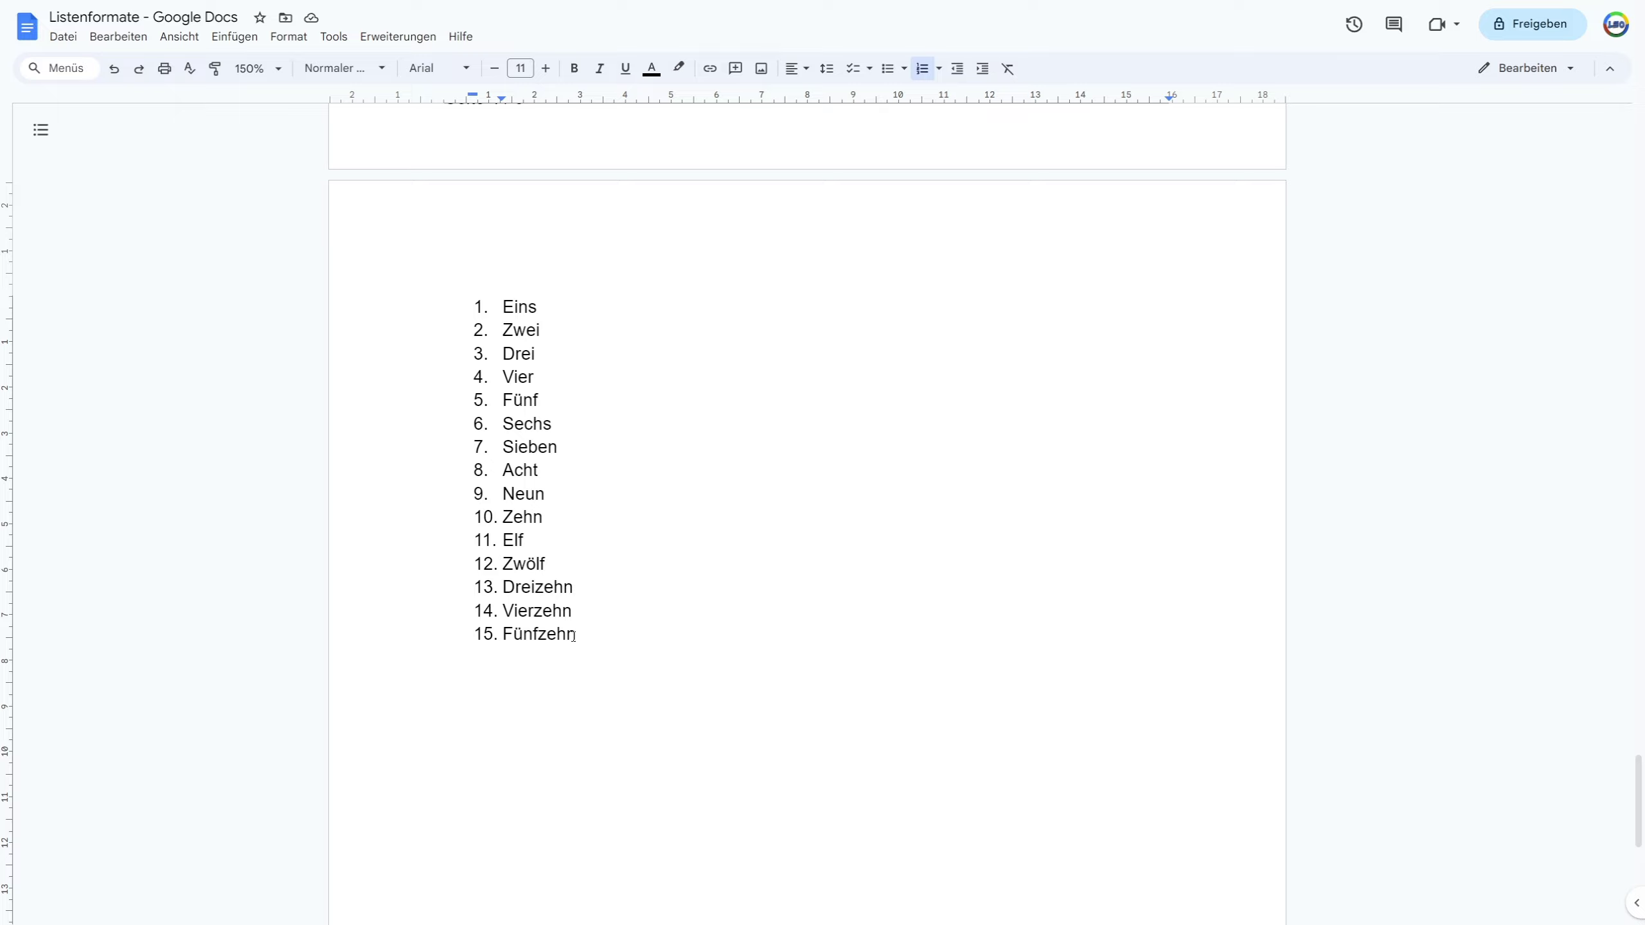
- Insert a blank unnumbered line between 4. Vier and 5. Fünf
{"action": "left_click", "coordinate": [546, 379]}
{"action": "key", "text": "Return"}
{"action": "key", "text": "Return"}
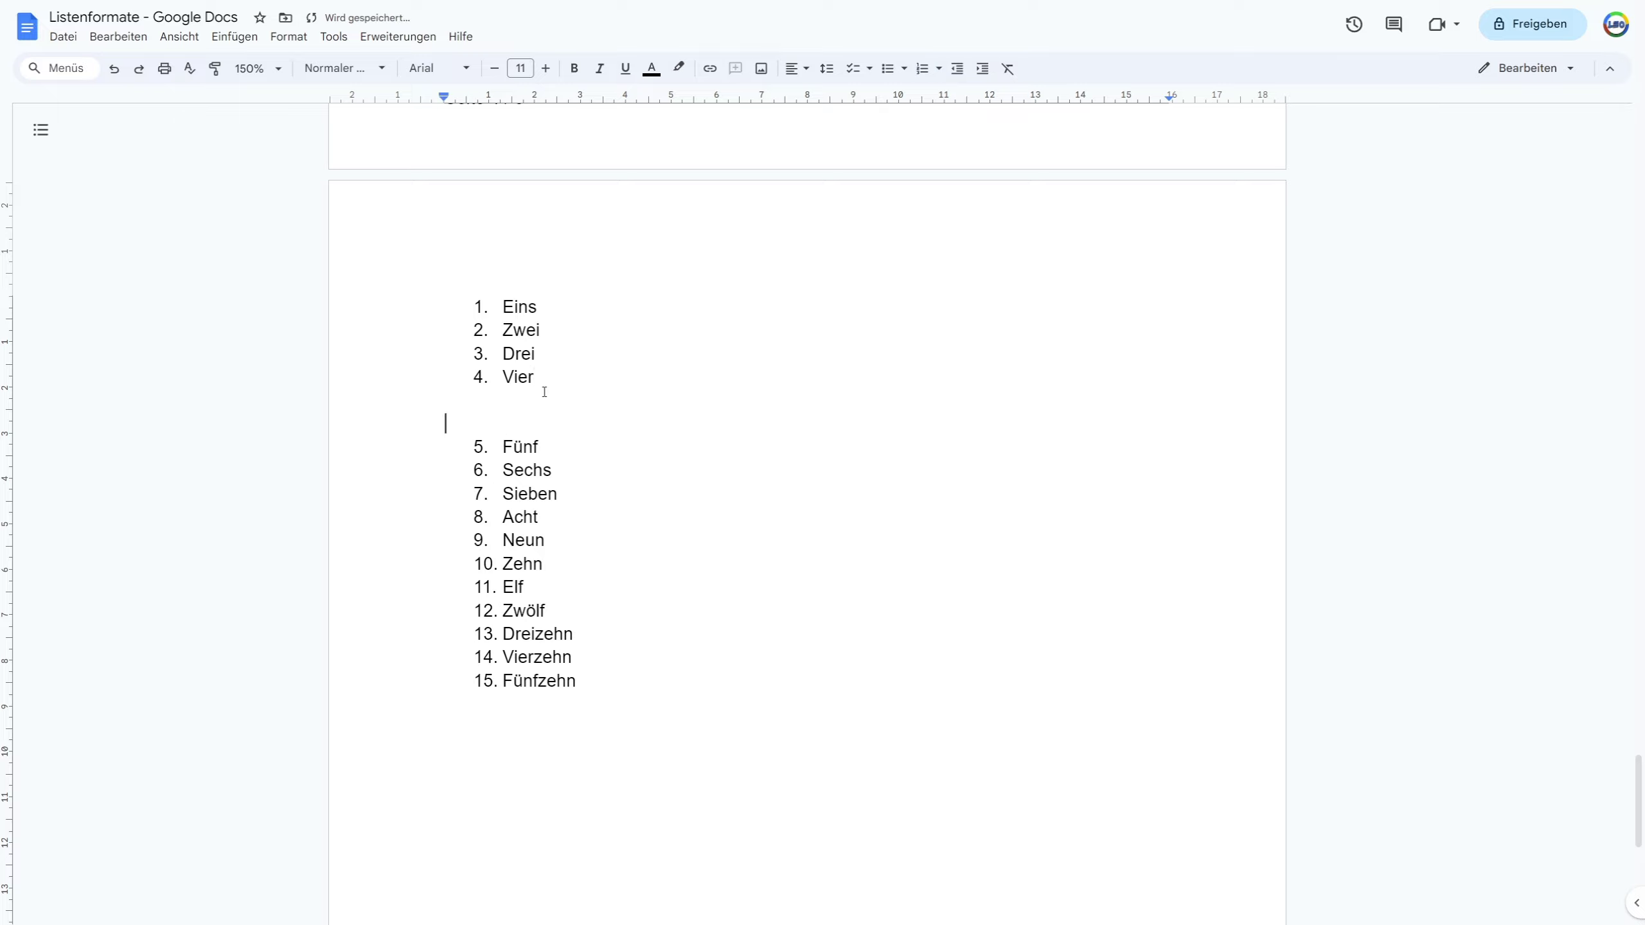
{"action": "key", "text": "BackSpace"}
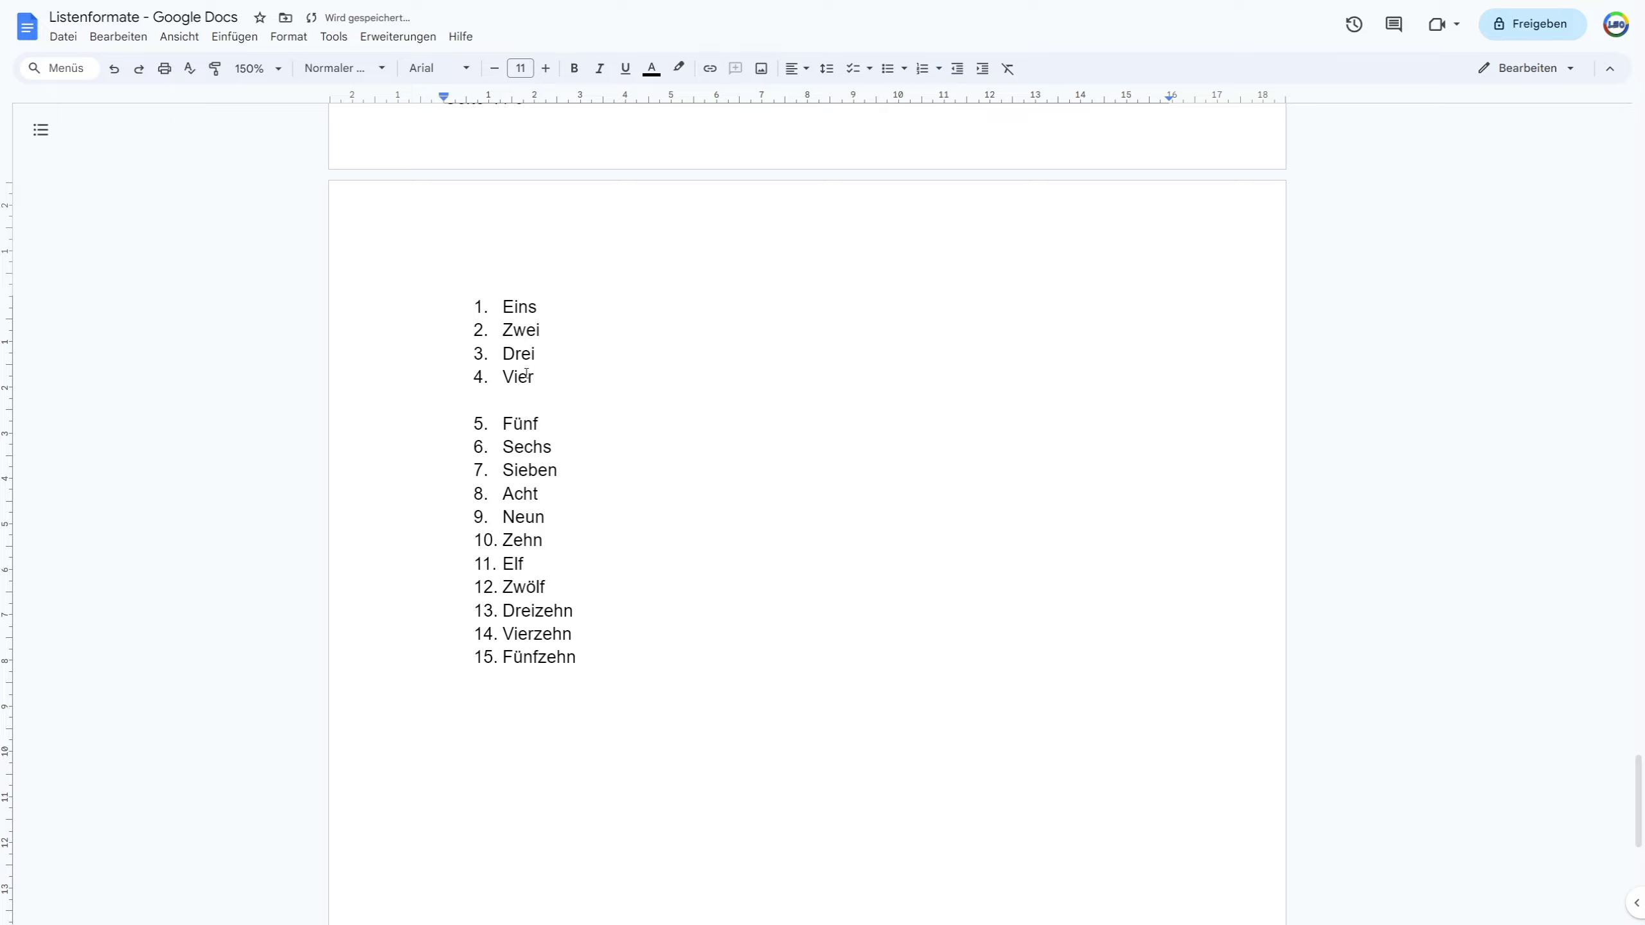
{"action": "left_click", "coordinate": [542, 424]}
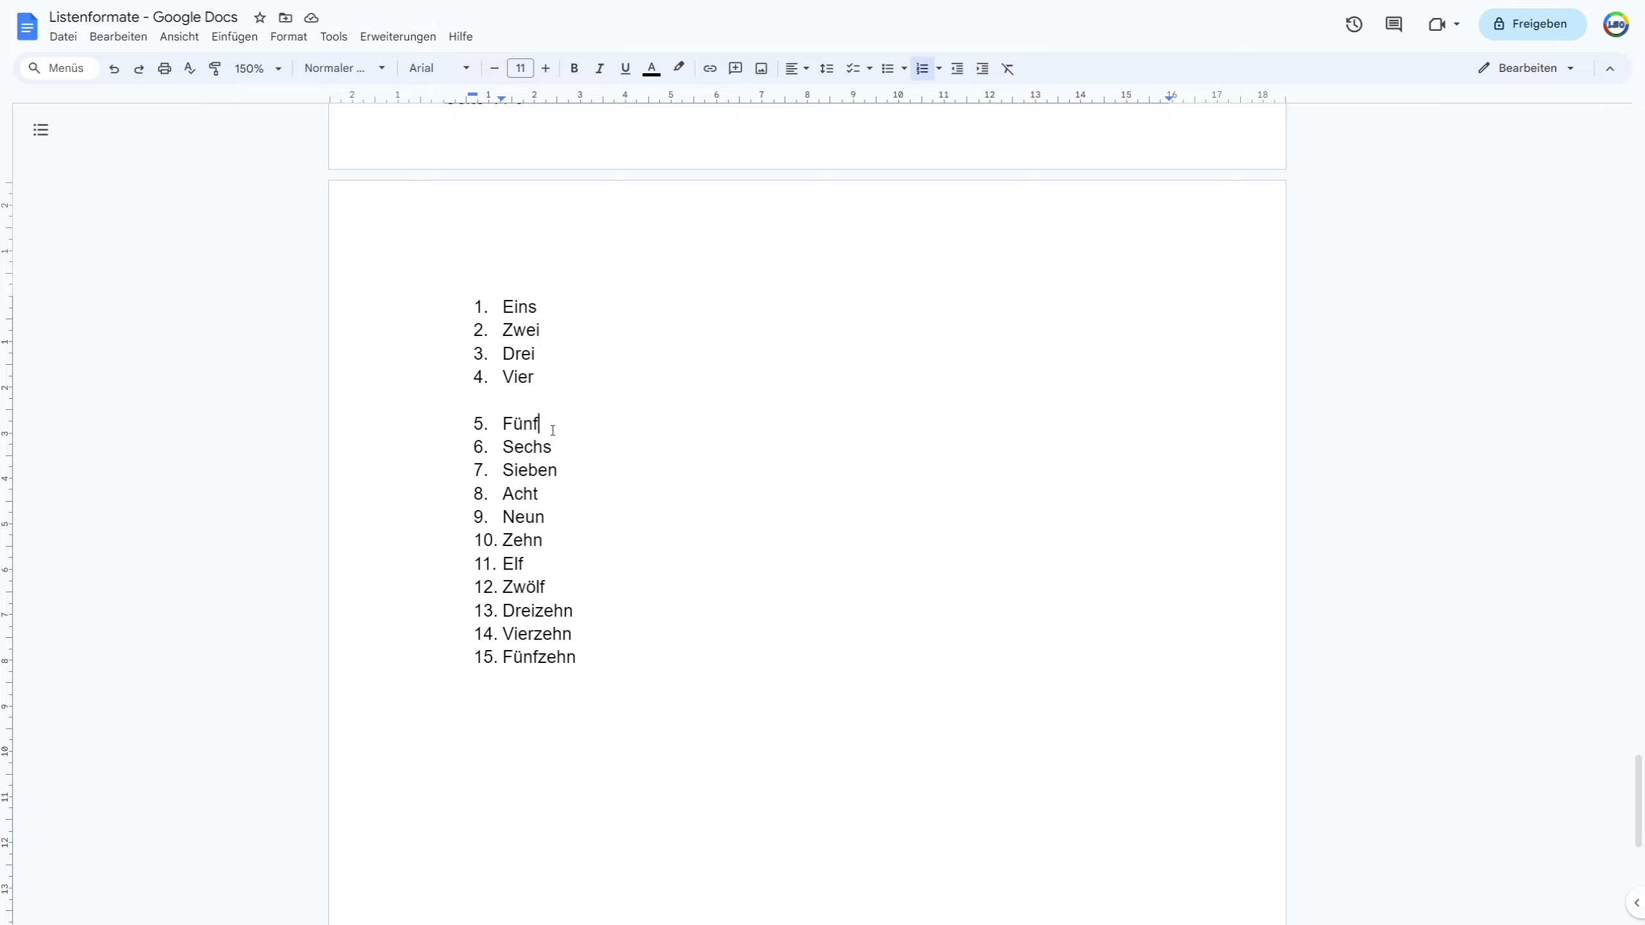
{"action": "left_click", "coordinate": [288, 36]}
{"action": "mouse_move", "coordinate": [397, 193]}
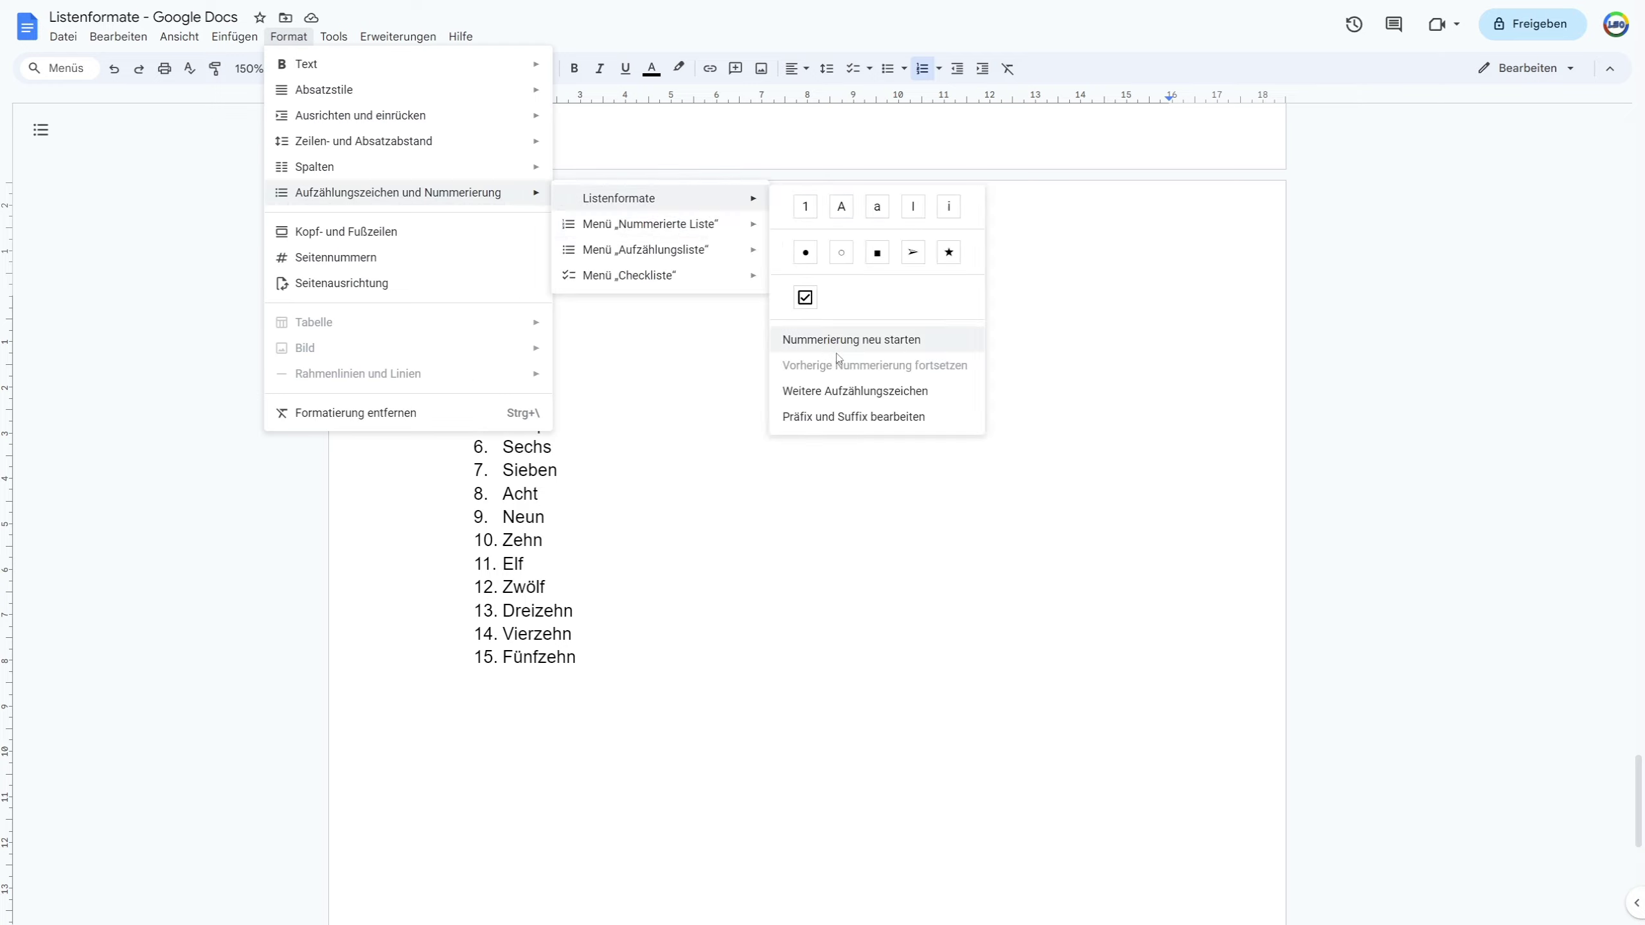
- Restart the numbering at 1 from Fünf, so it runs 1. Fünf to 11. Fünfzehn
{"action": "mouse_move", "coordinate": [662, 198]}
{"action": "left_click", "coordinate": [851, 339]}
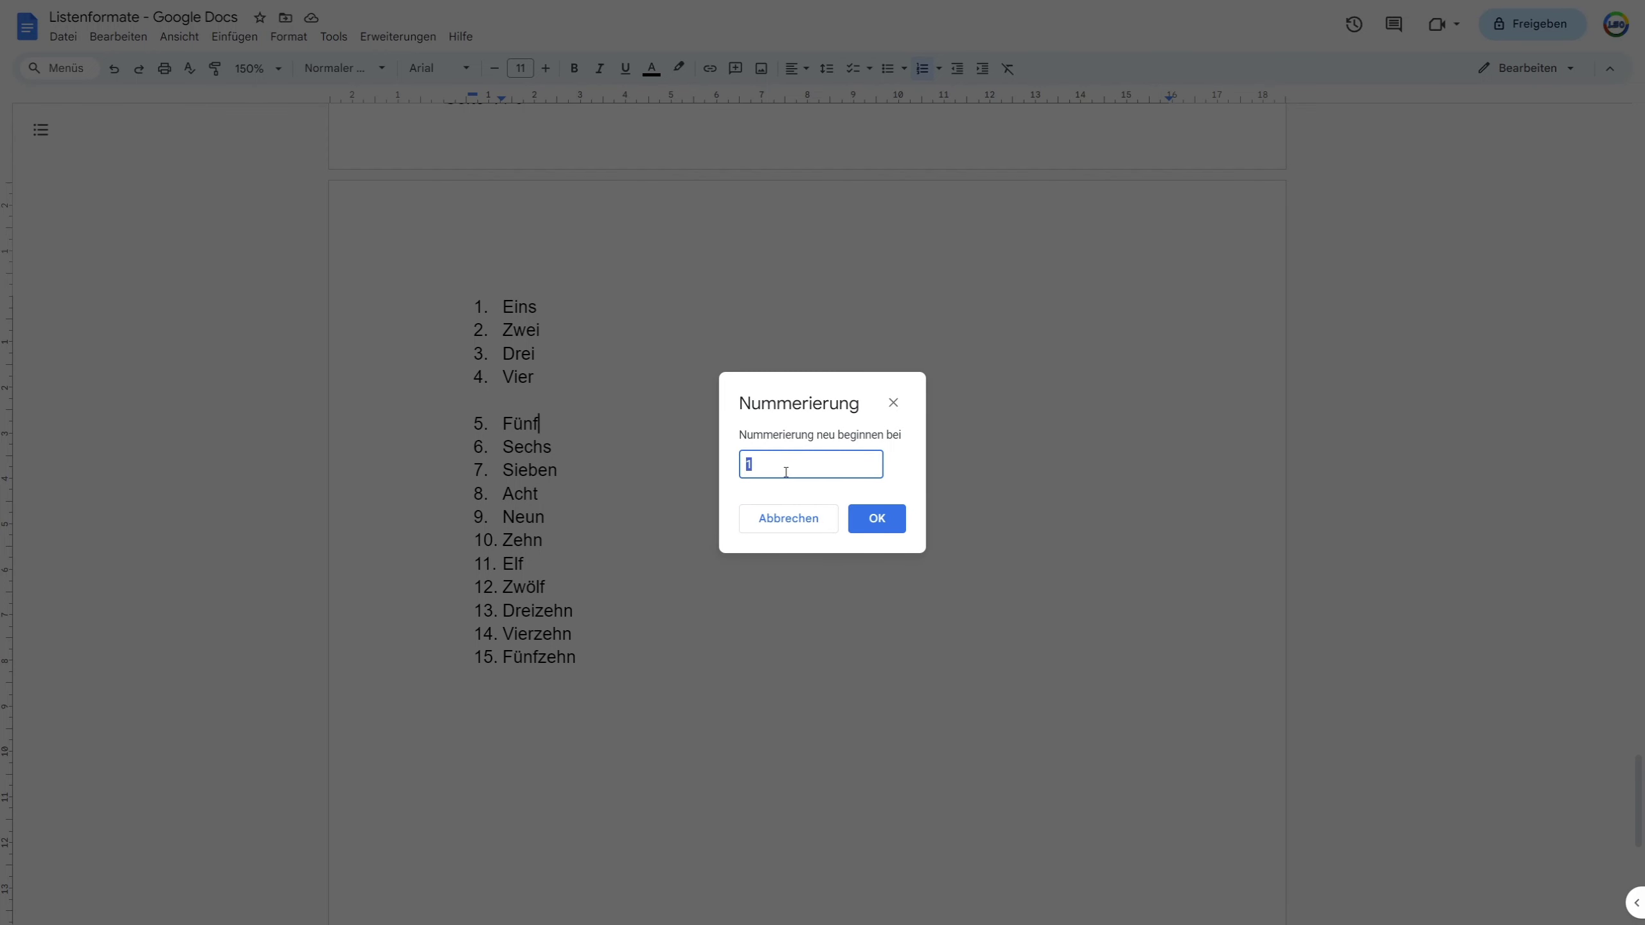
{"action": "left_click", "coordinate": [878, 521]}
{"action": "key", "text": "Down"}
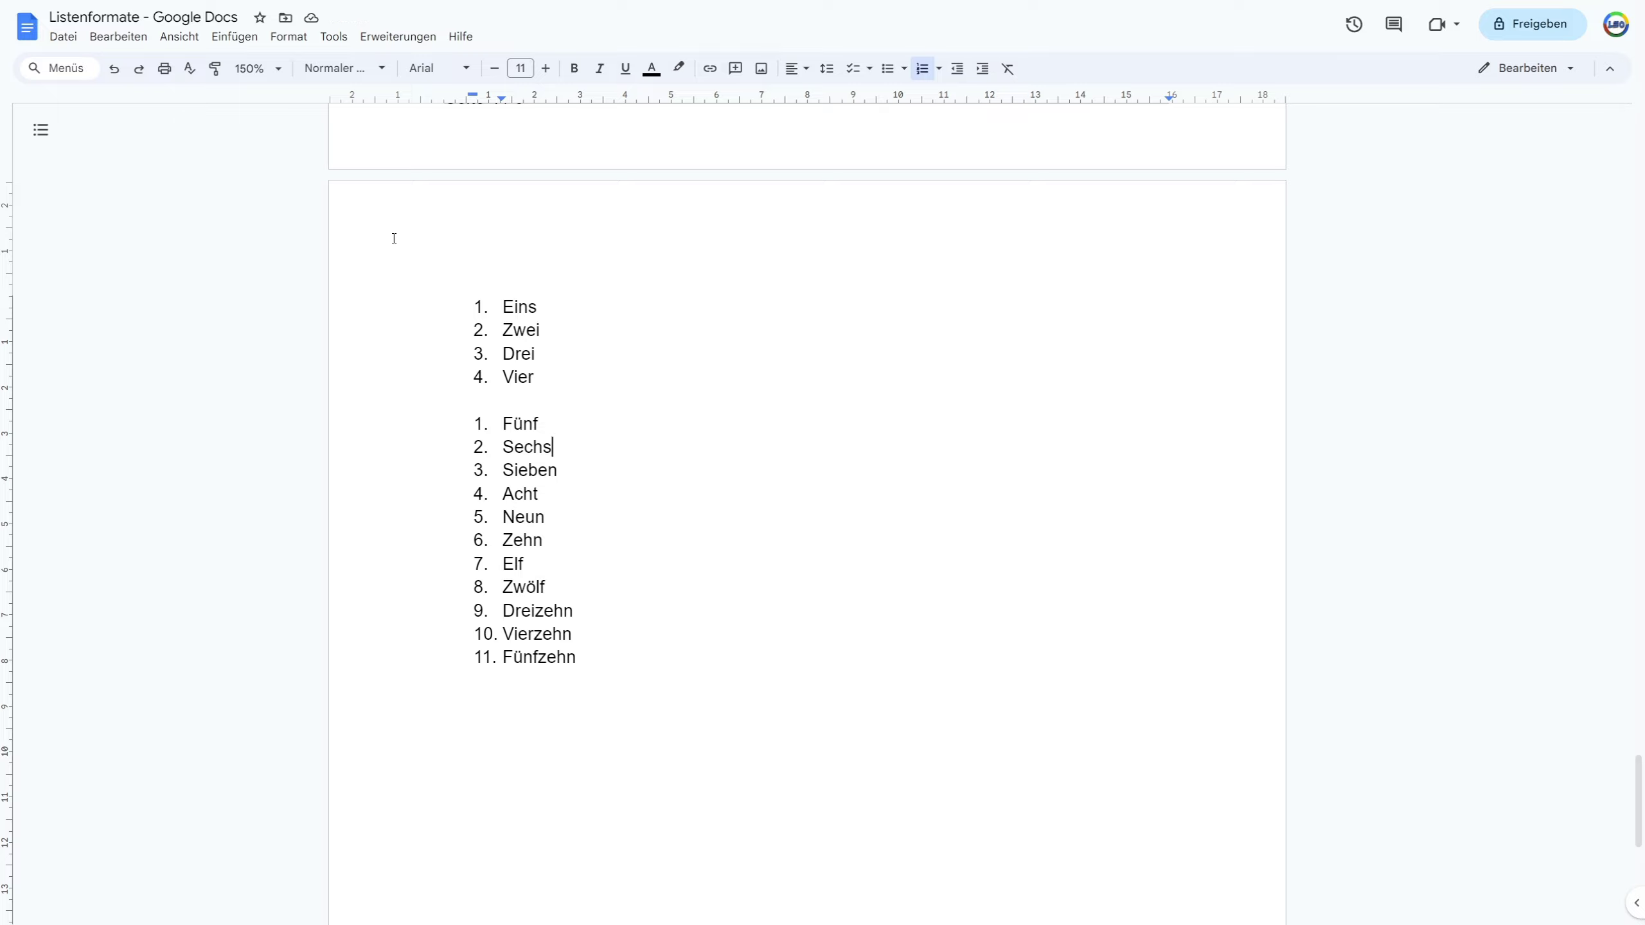
{"action": "left_click", "coordinate": [293, 39]}
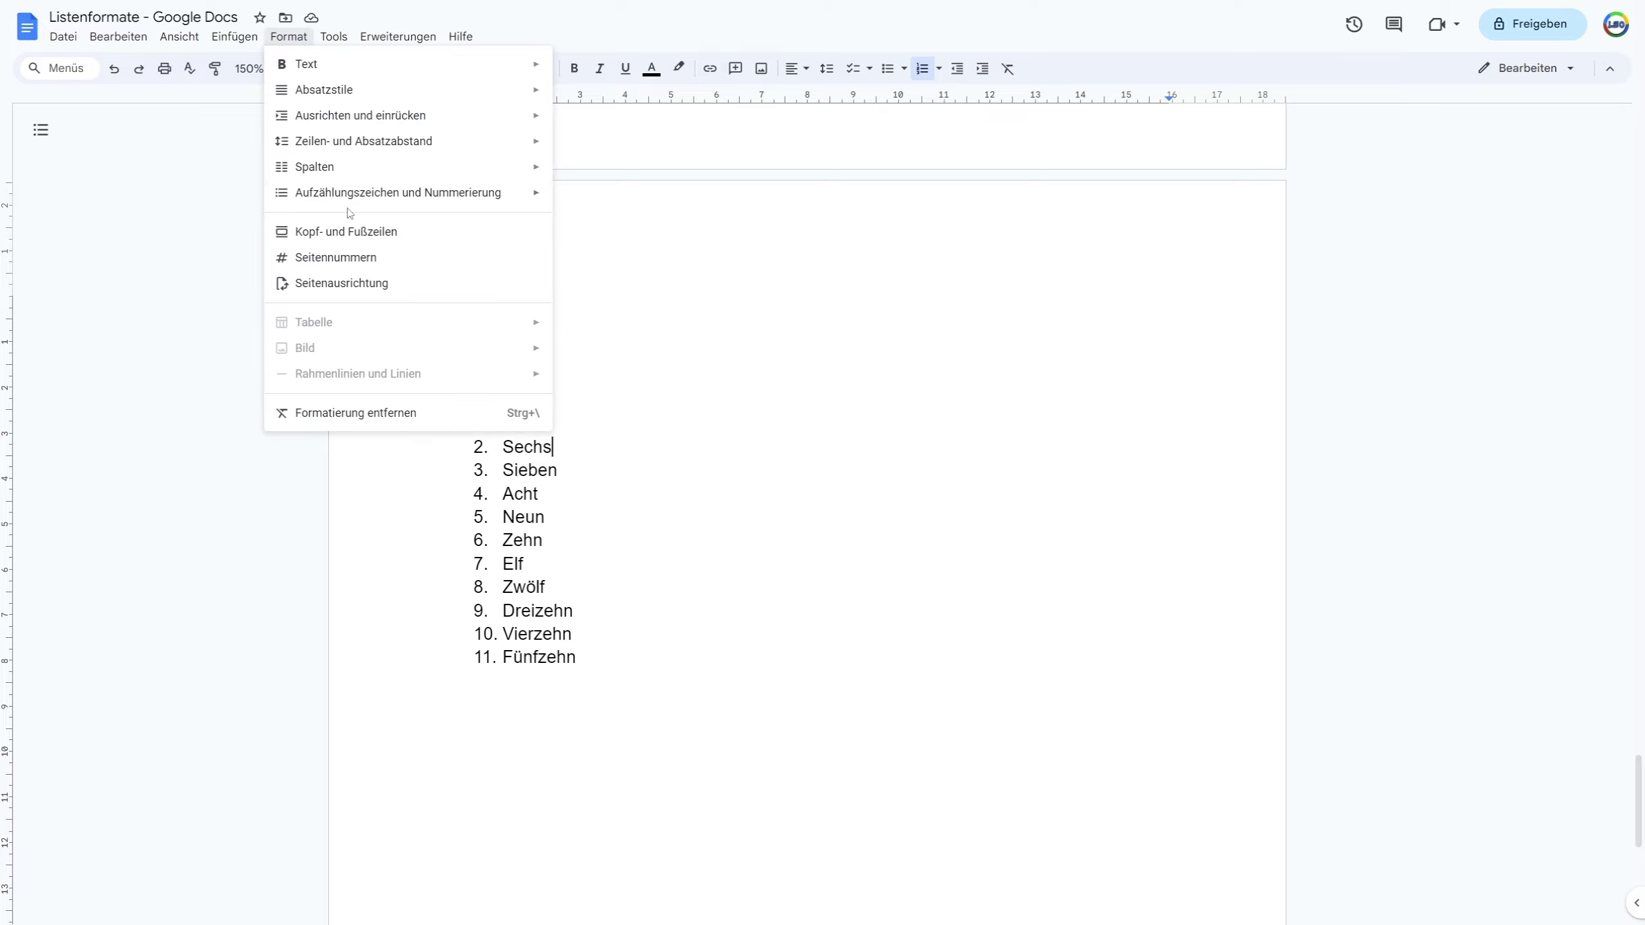
{"action": "mouse_move", "coordinate": [658, 198]}
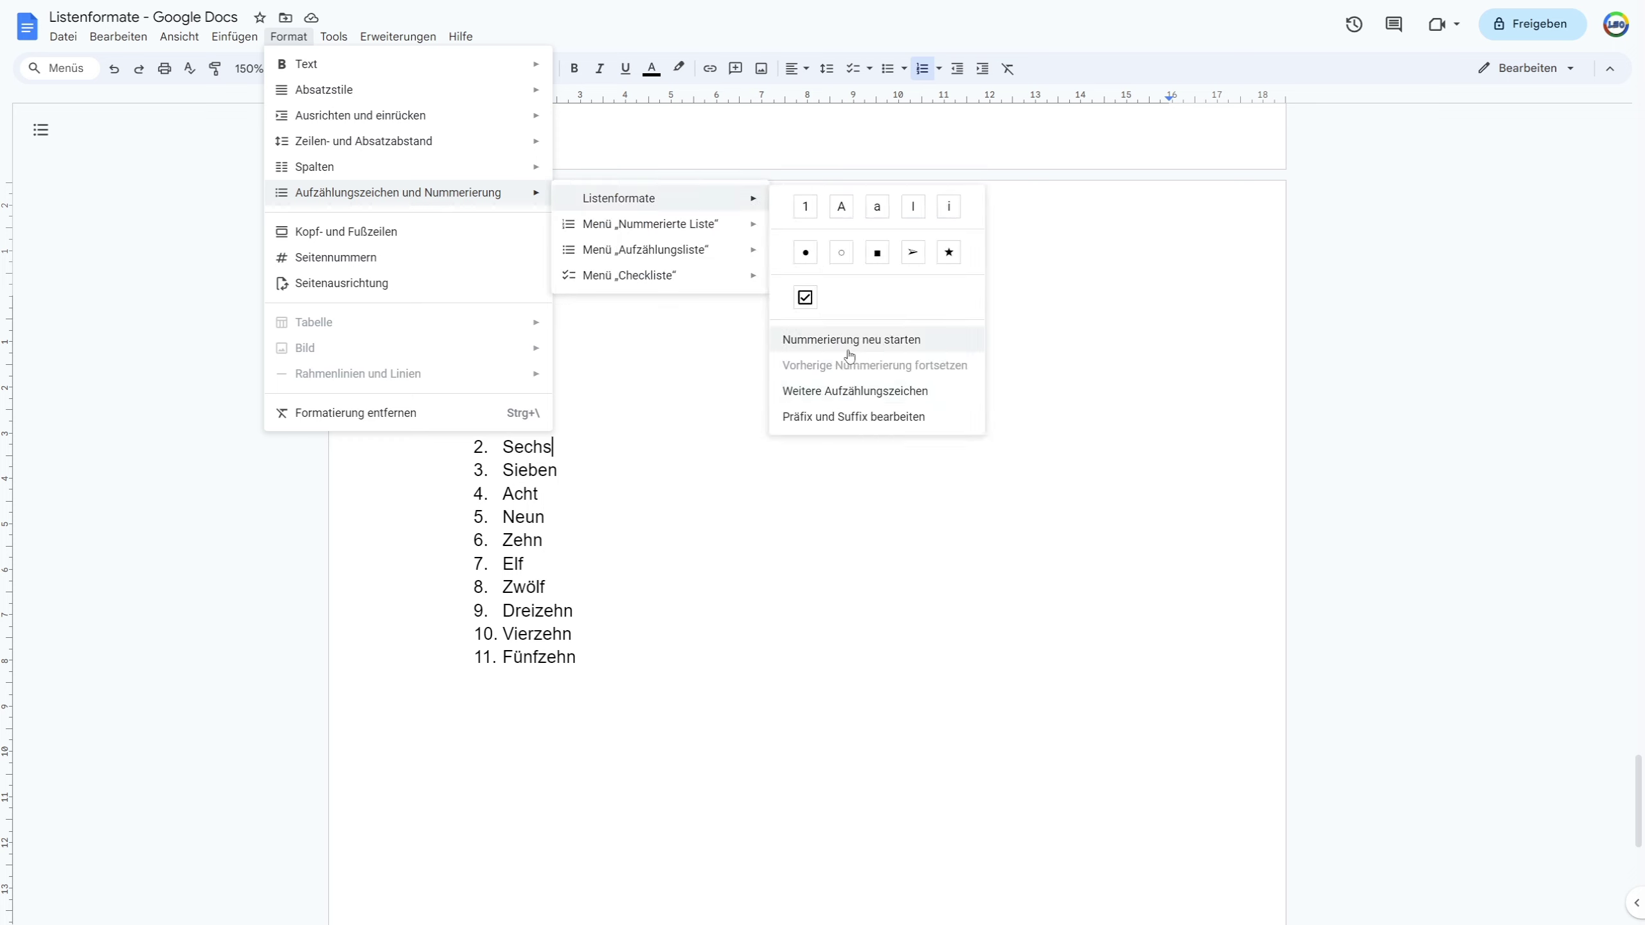
- Restart the numbering at 10 on the Sechs line, then undo that misplaced restart
{"action": "left_click", "coordinate": [842, 339]}
{"action": "left_click", "coordinate": [780, 460]}
{"action": "type", "text": "0"}
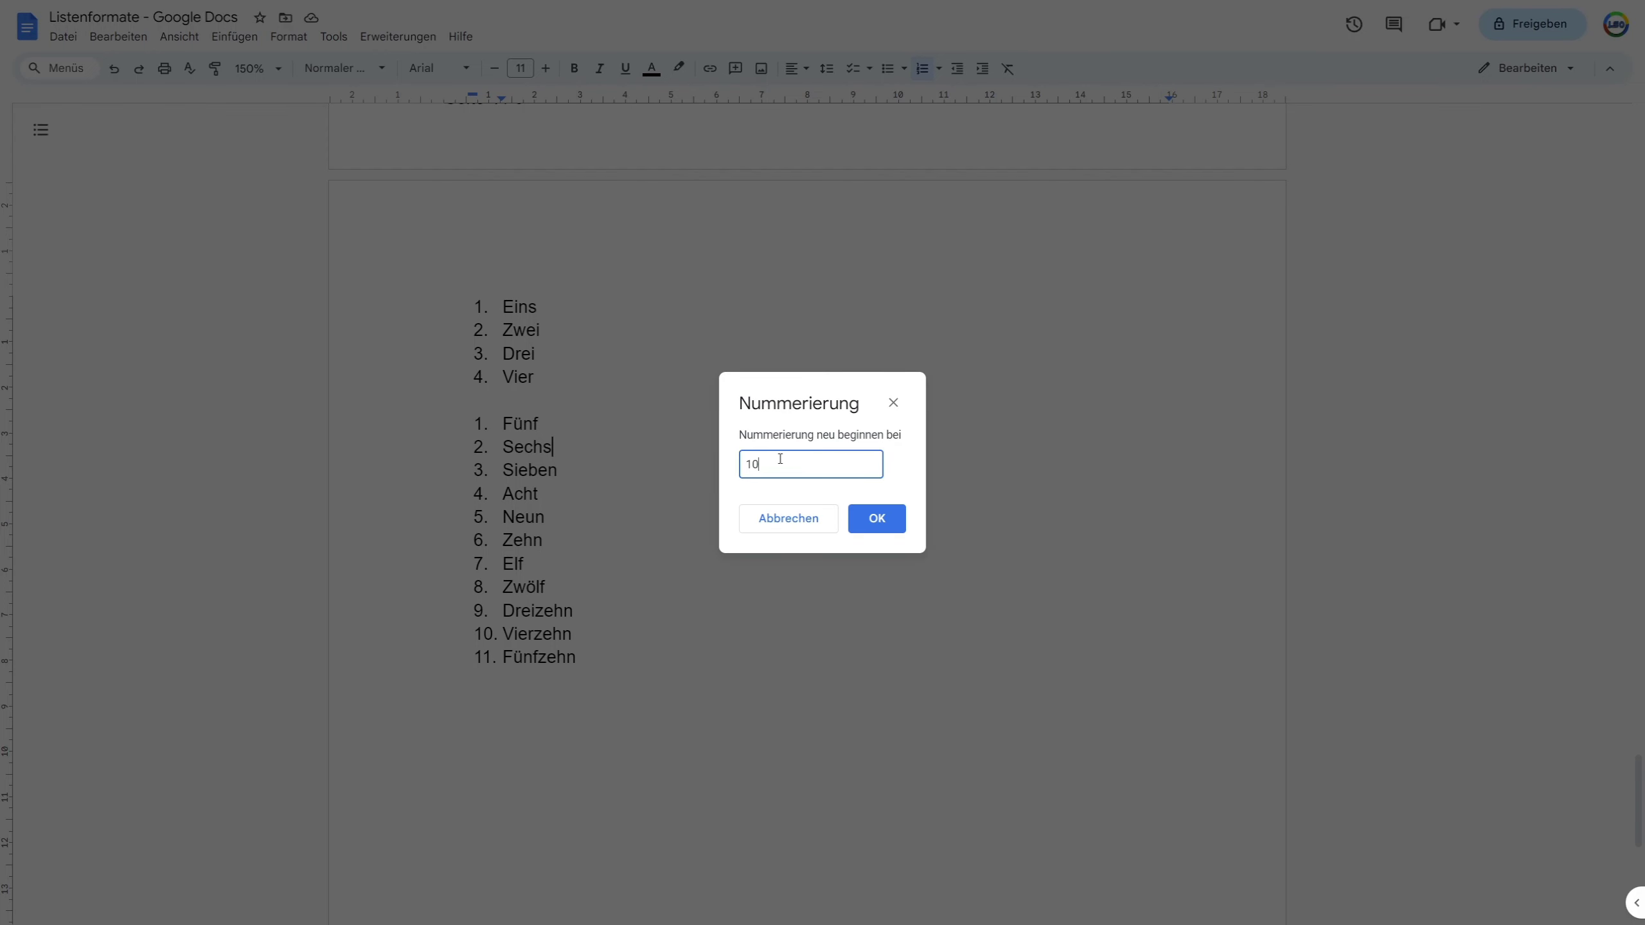
{"action": "left_click", "coordinate": [877, 519]}
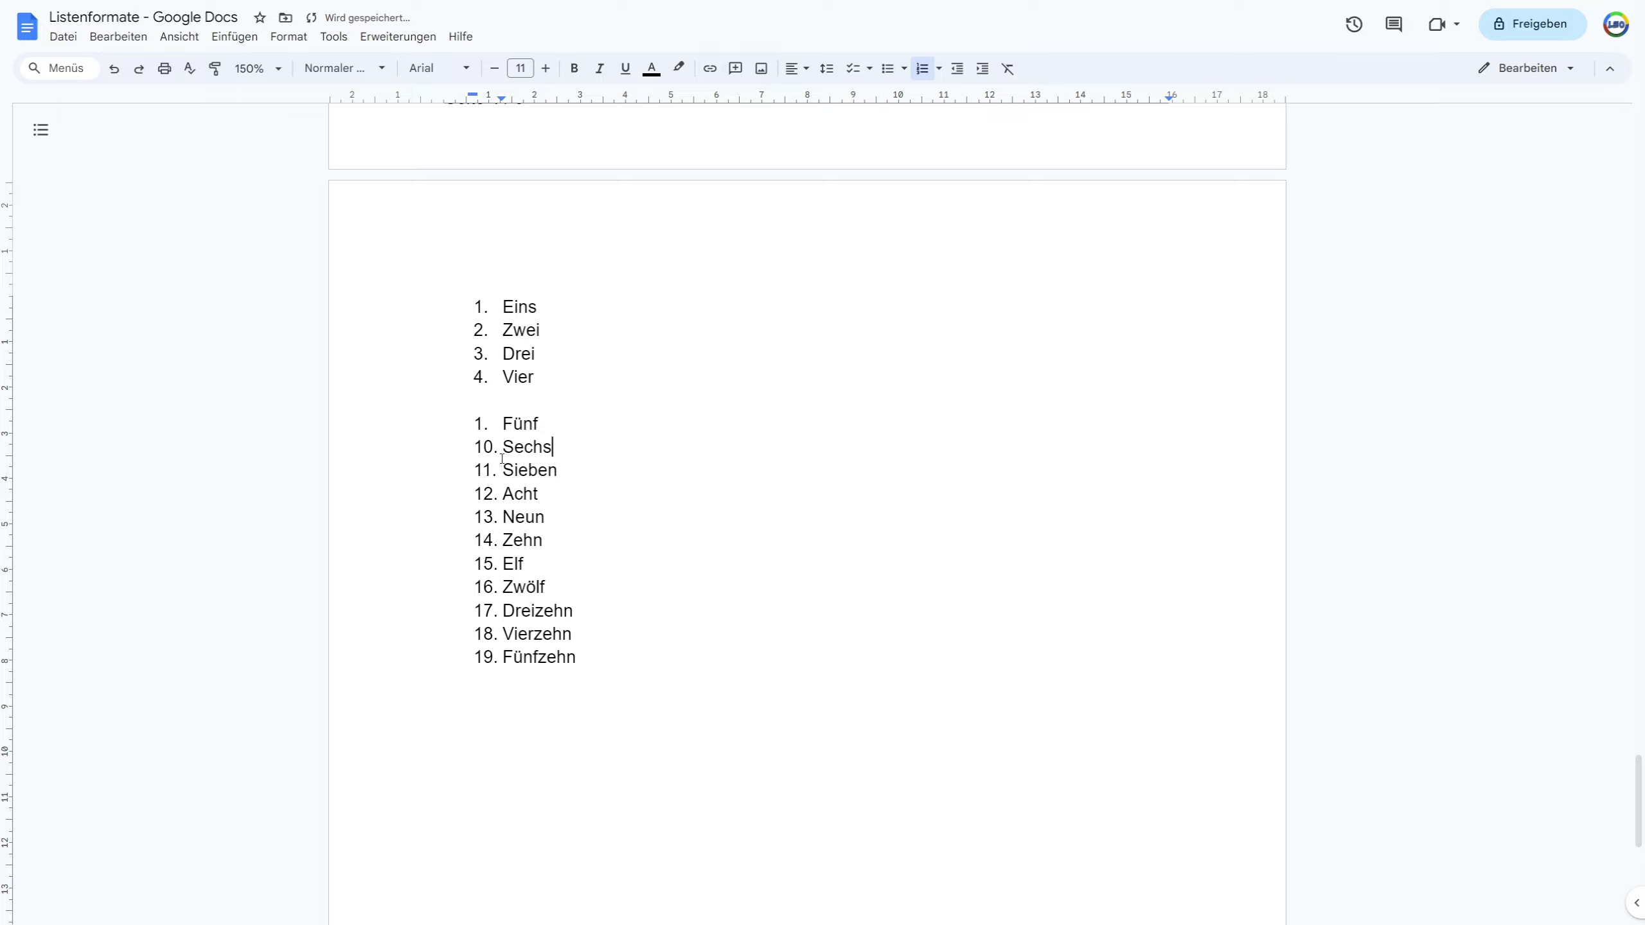
{"action": "left_click", "coordinate": [504, 423]}
{"action": "key", "text": "ctrl+z"}
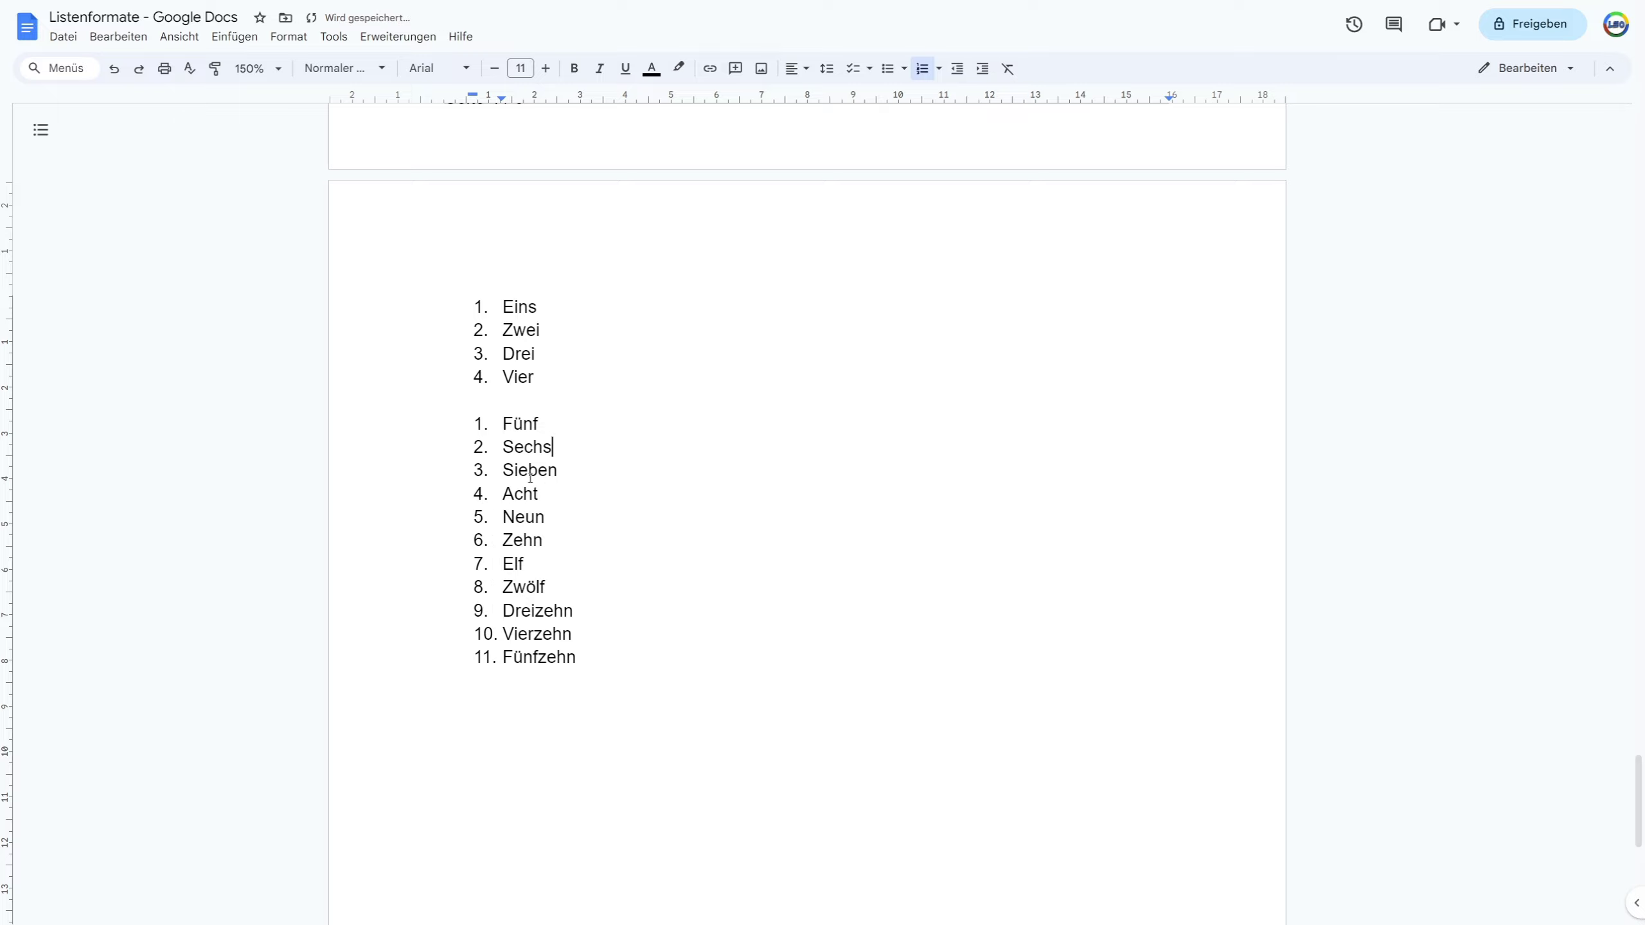
- Restart the list numbering at Fünf with a start value of 10
{"action": "left_click", "coordinate": [558, 423]}
{"action": "left_click", "coordinate": [288, 36]}
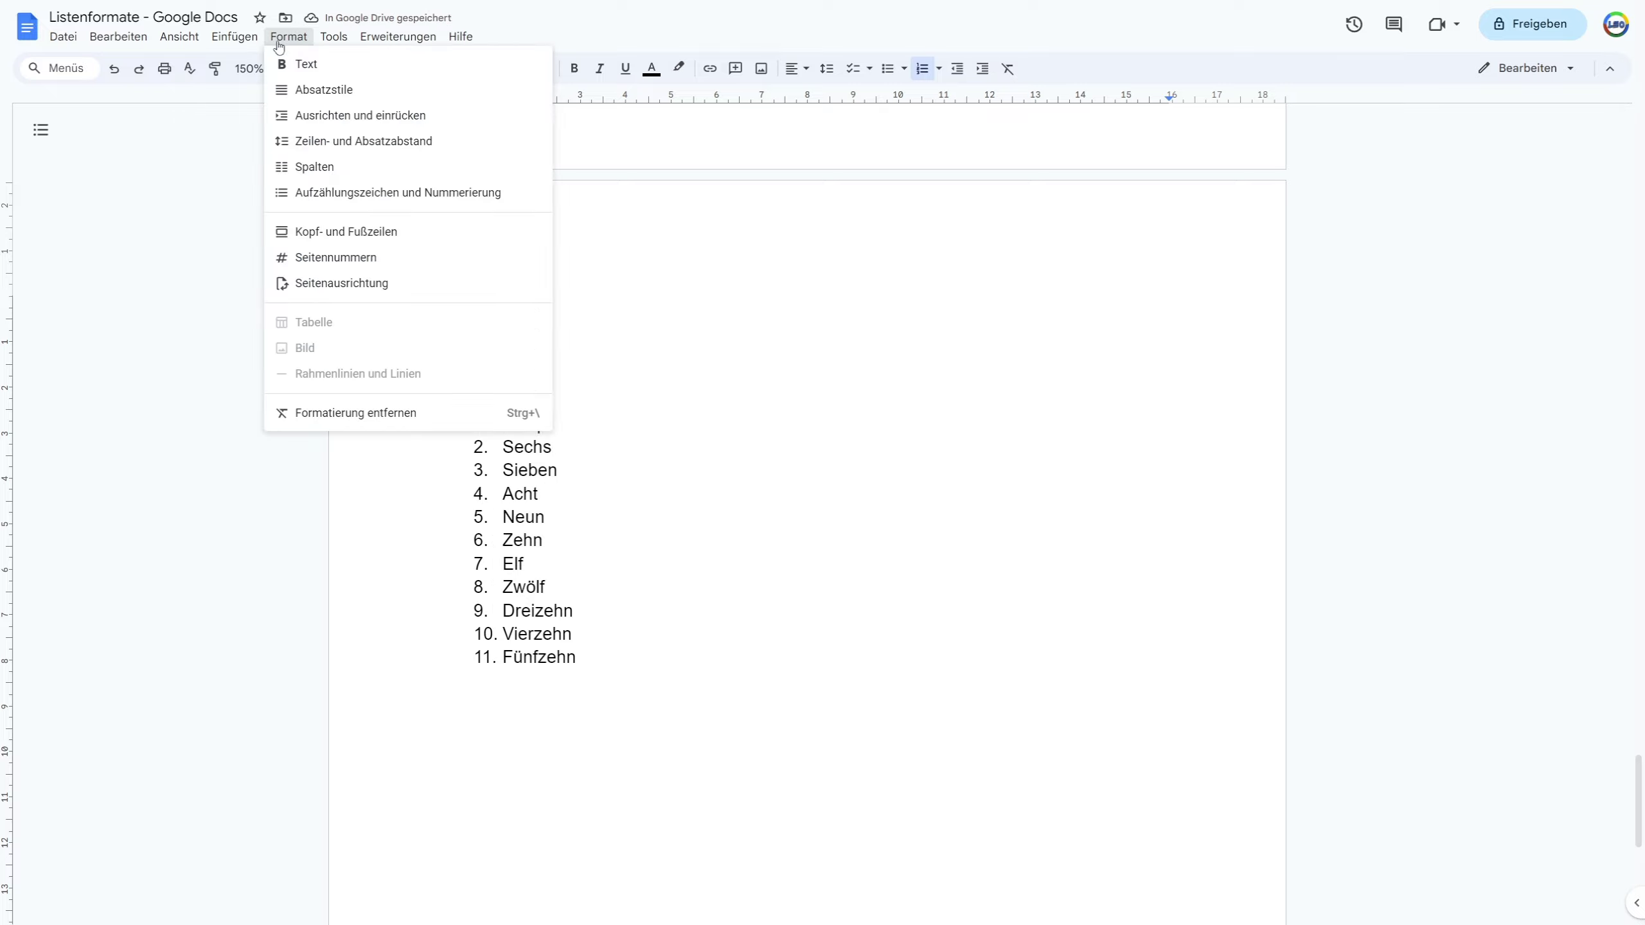
{"action": "mouse_move", "coordinate": [655, 197]}
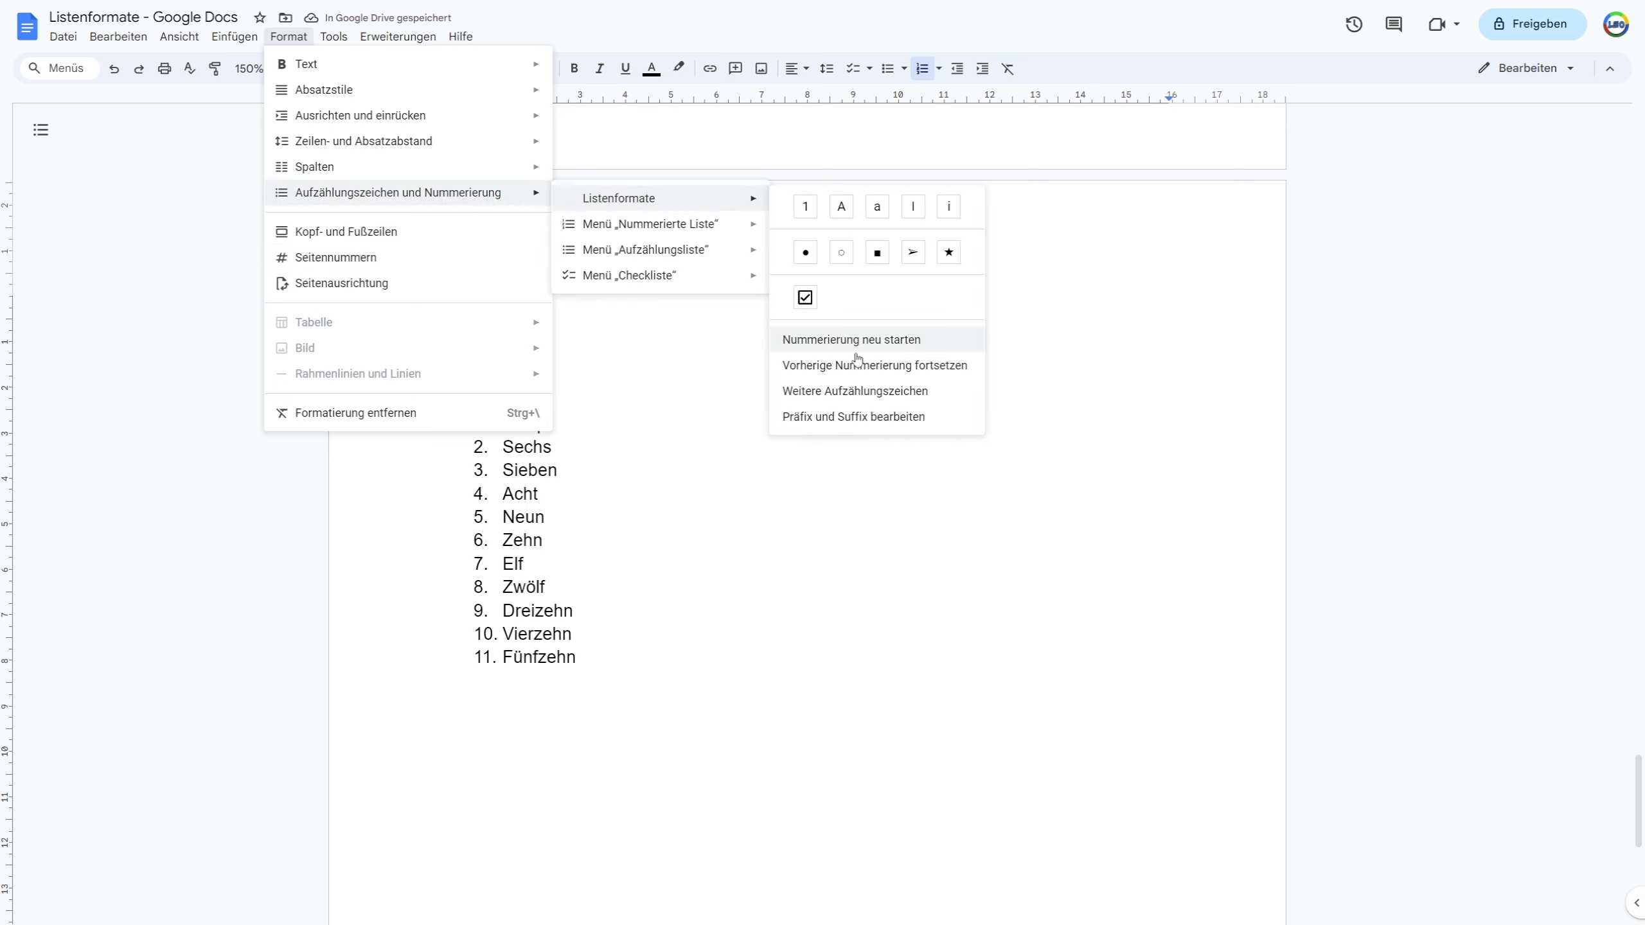
{"action": "left_click", "coordinate": [902, 342]}
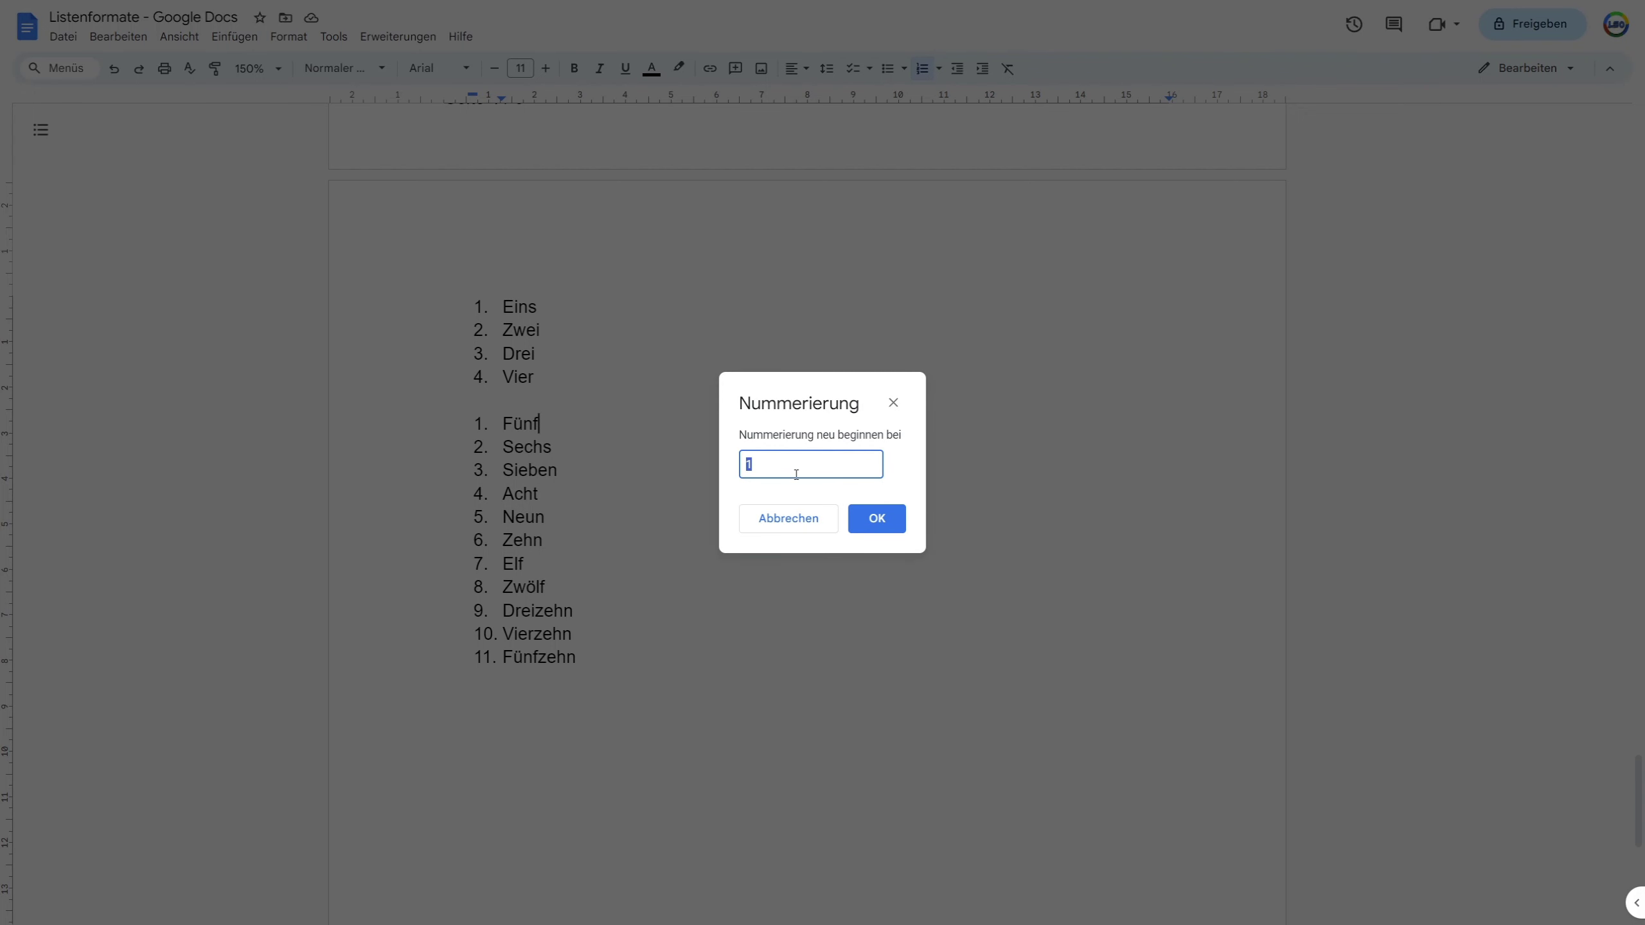
{"action": "type", "text": "5"}
{"action": "key", "text": "BackSpace"}
{"action": "type", "text": "10"}
{"action": "left_click", "coordinate": [893, 529]}
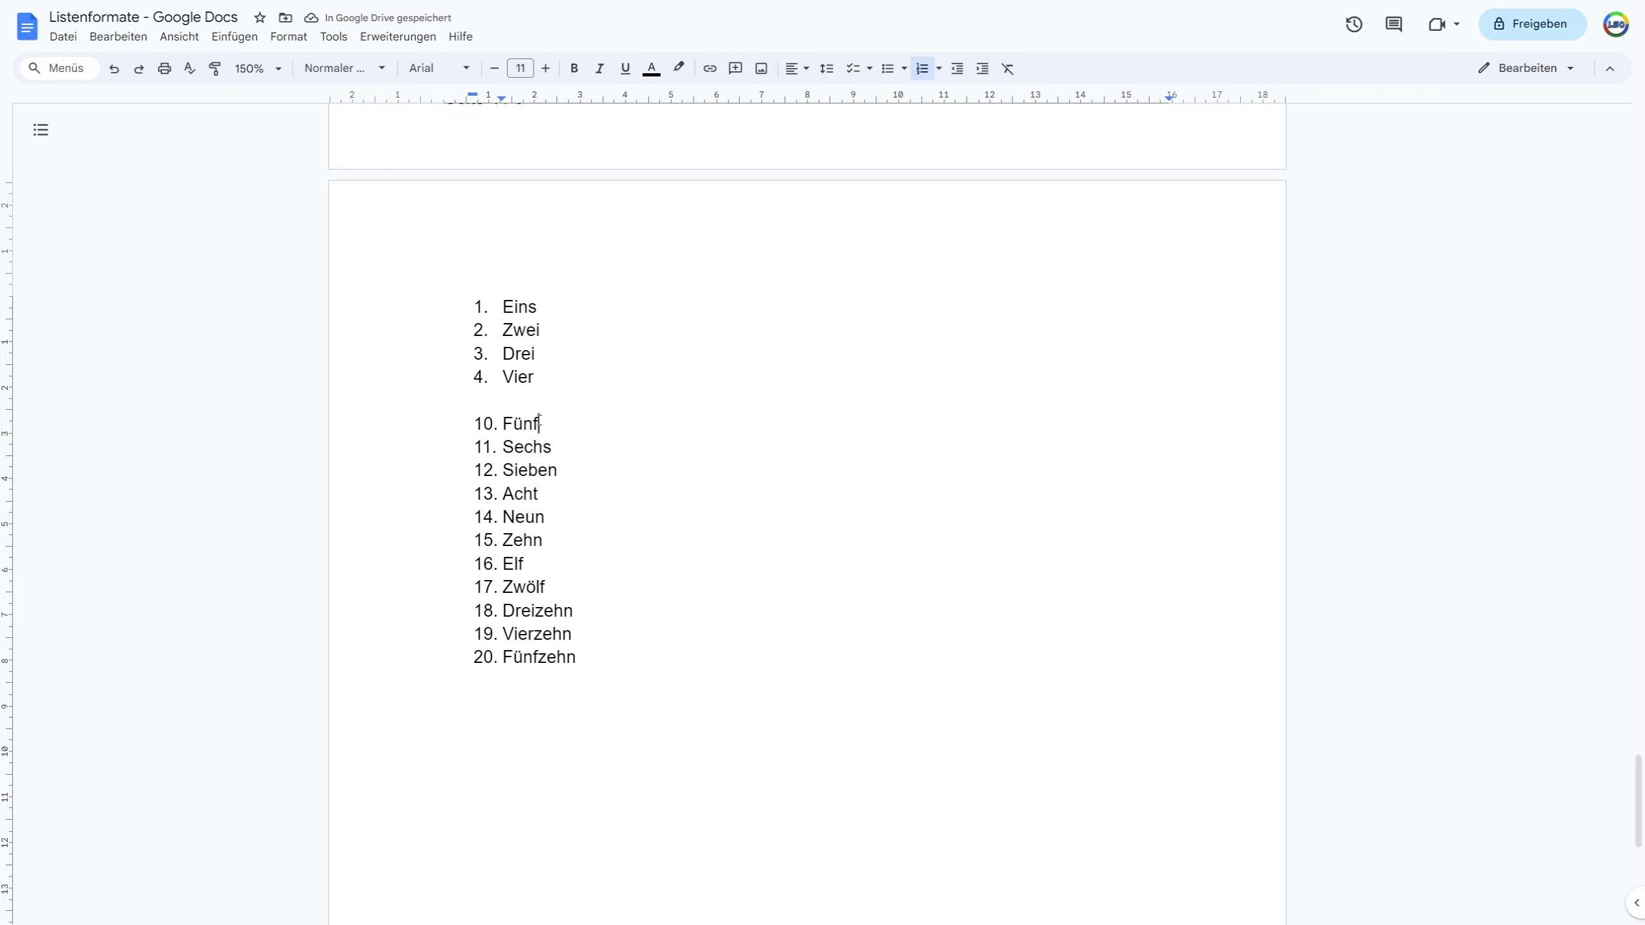
{"action": "left_click", "coordinate": [332, 40]}
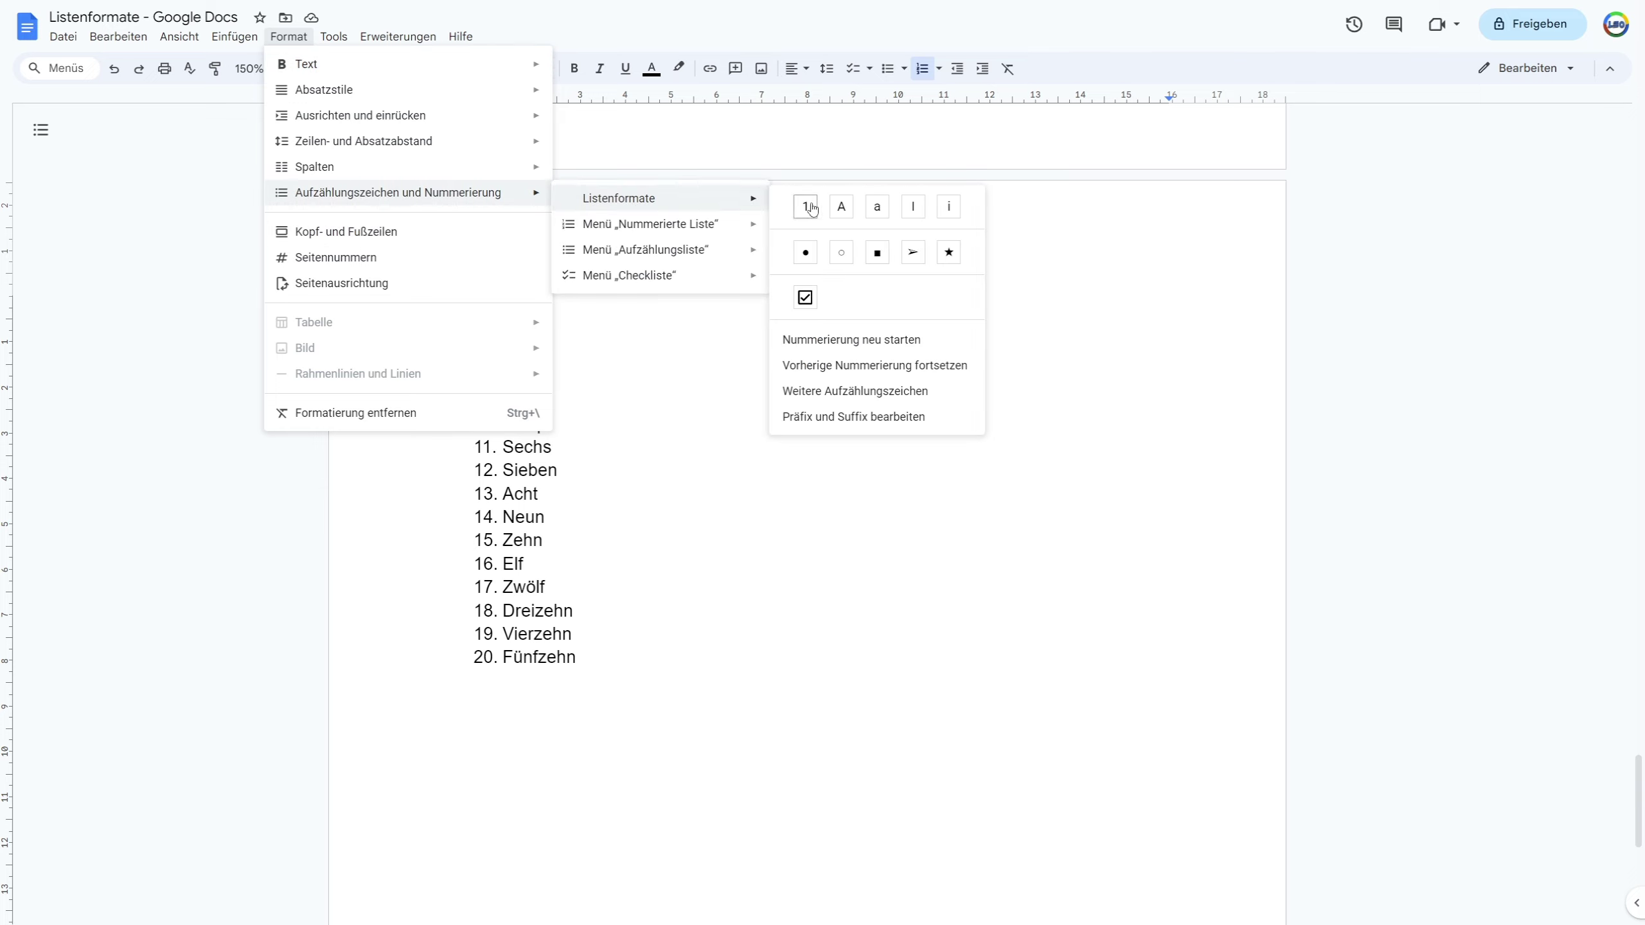
{"action": "mouse_move", "coordinate": [656, 198]}
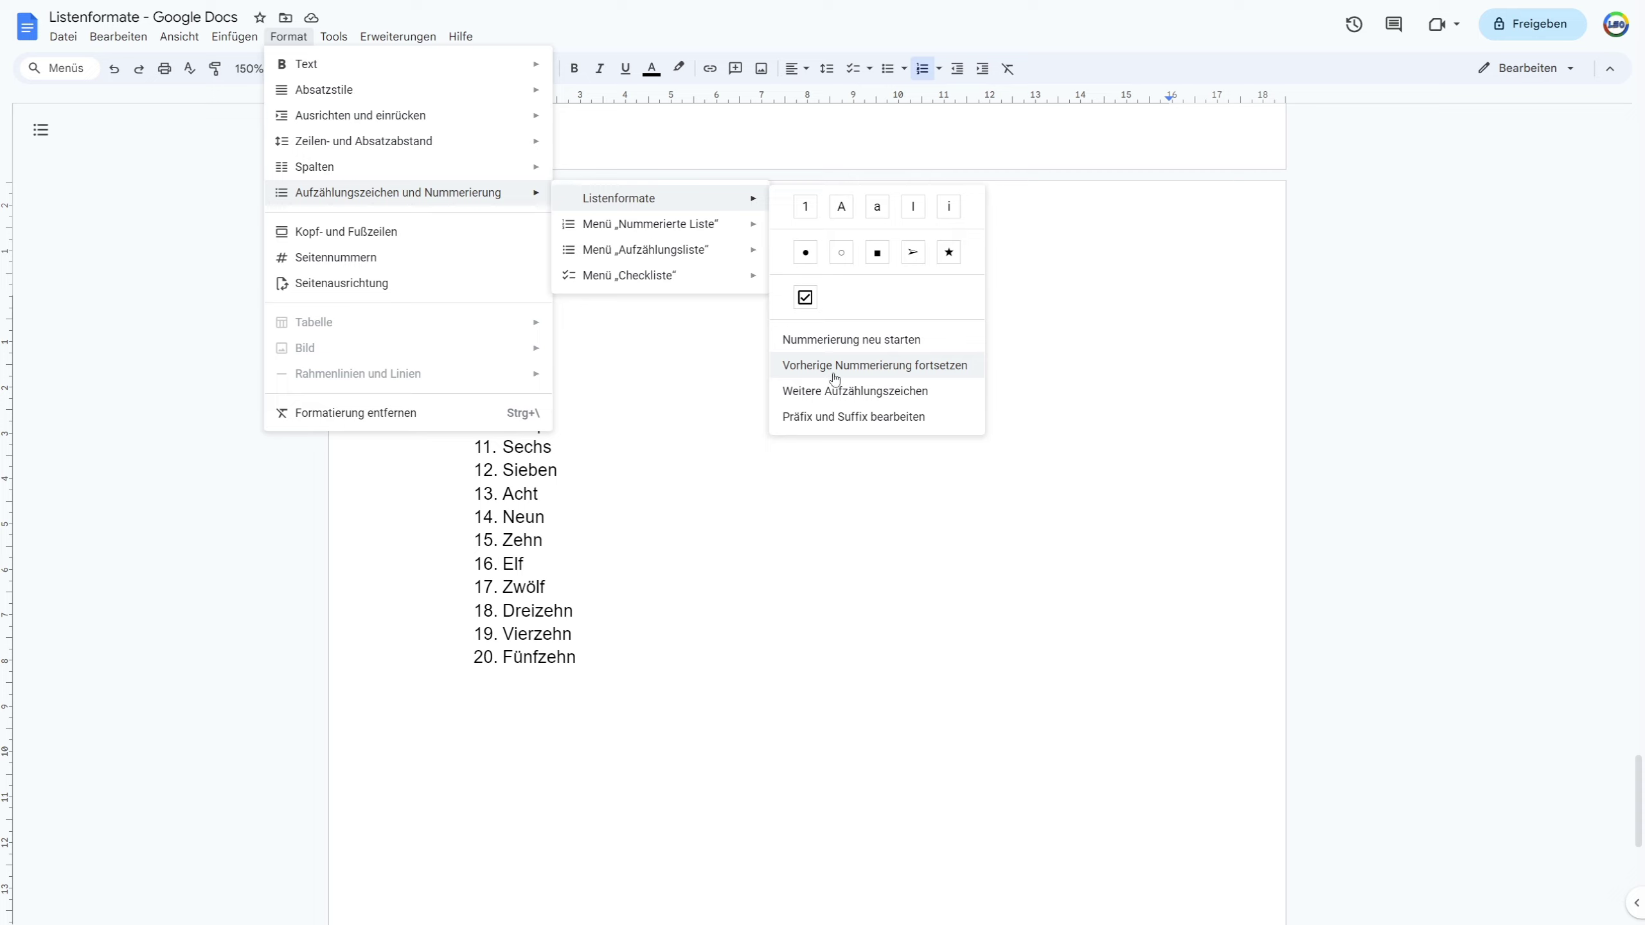
- Continue the previous numbering across the gap and add two 'Test' items after Drei
{"action": "left_click", "coordinate": [966, 370]}
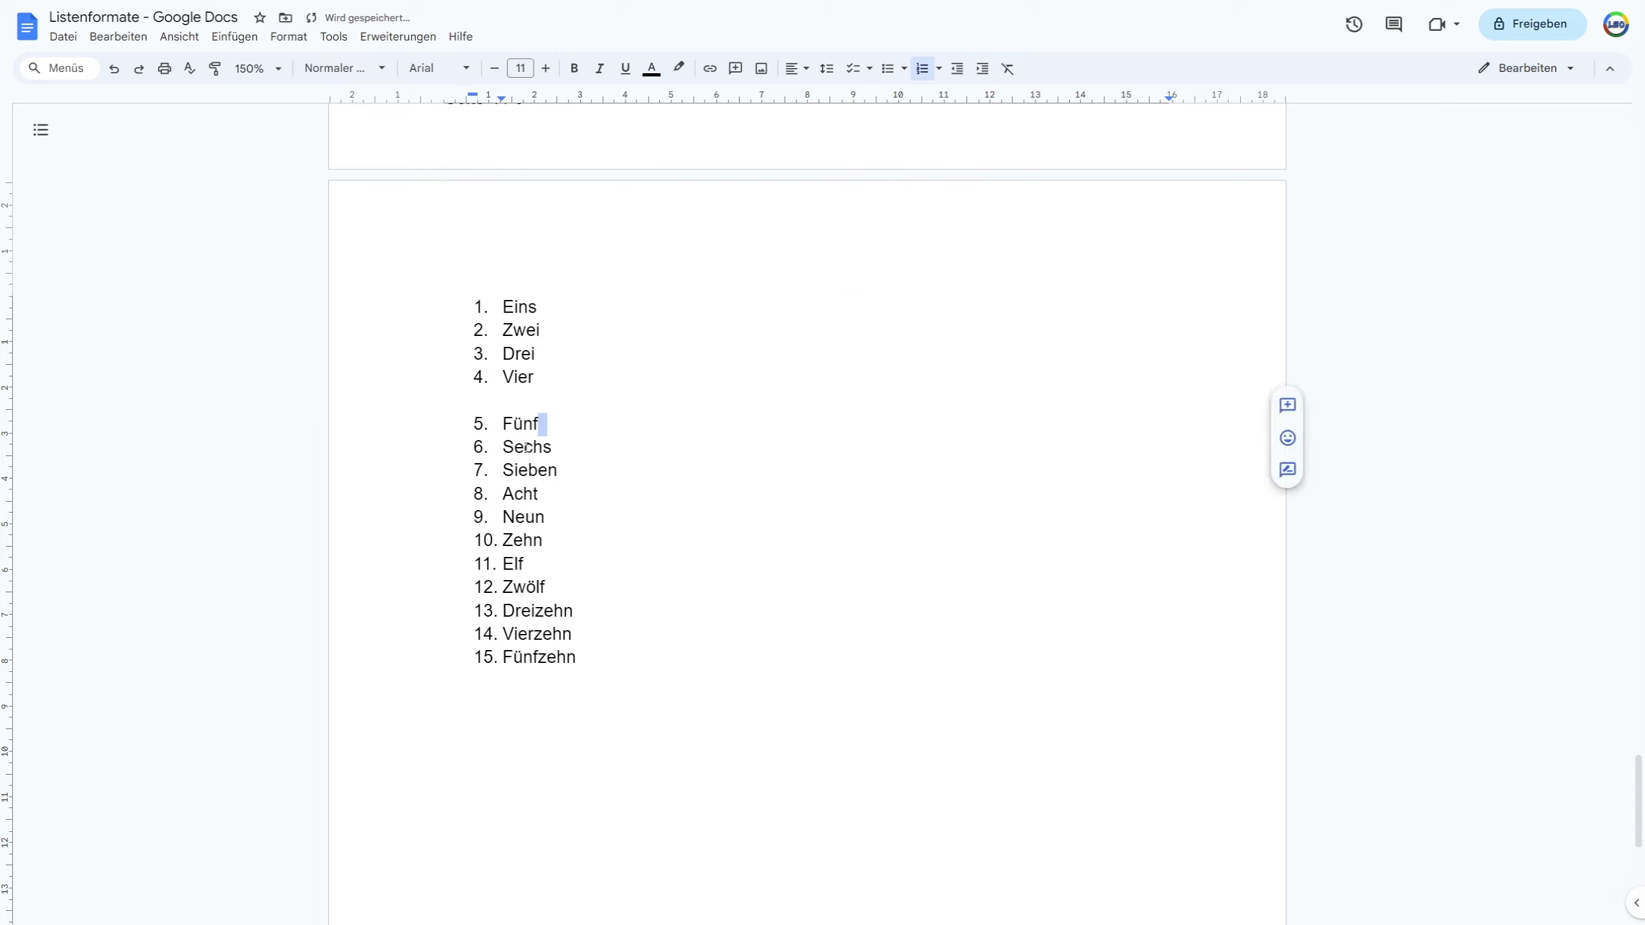
{"action": "key", "text": "Left"}
{"action": "key", "text": "Left"}
{"action": "left_click", "coordinate": [552, 352]}
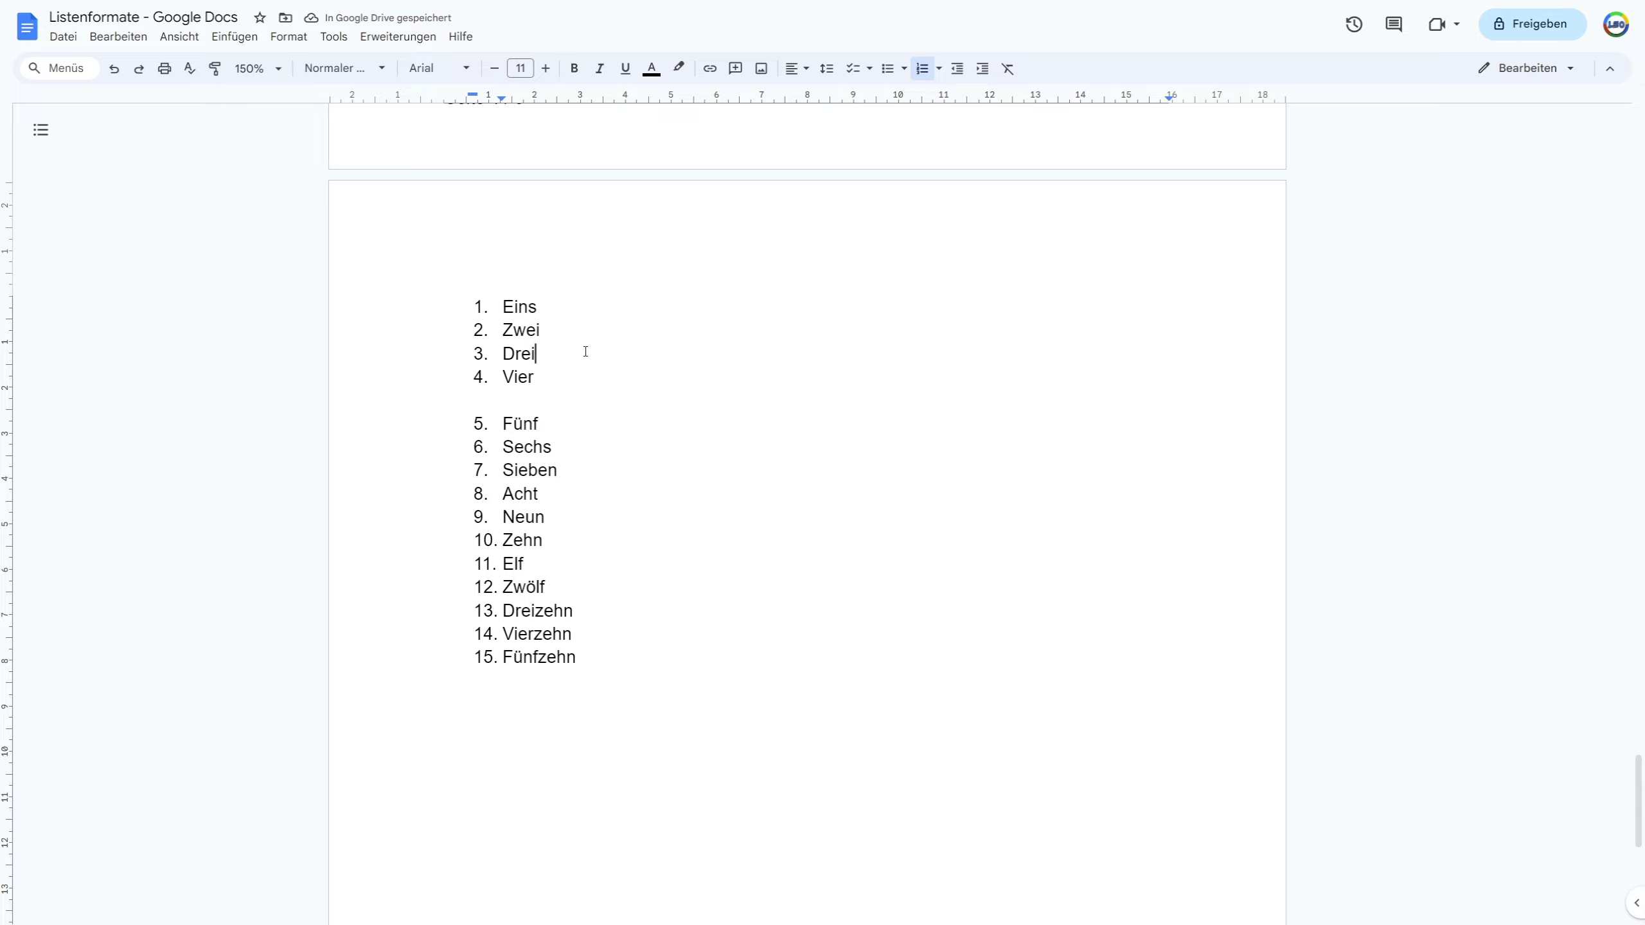
{"action": "key", "text": "Return"}
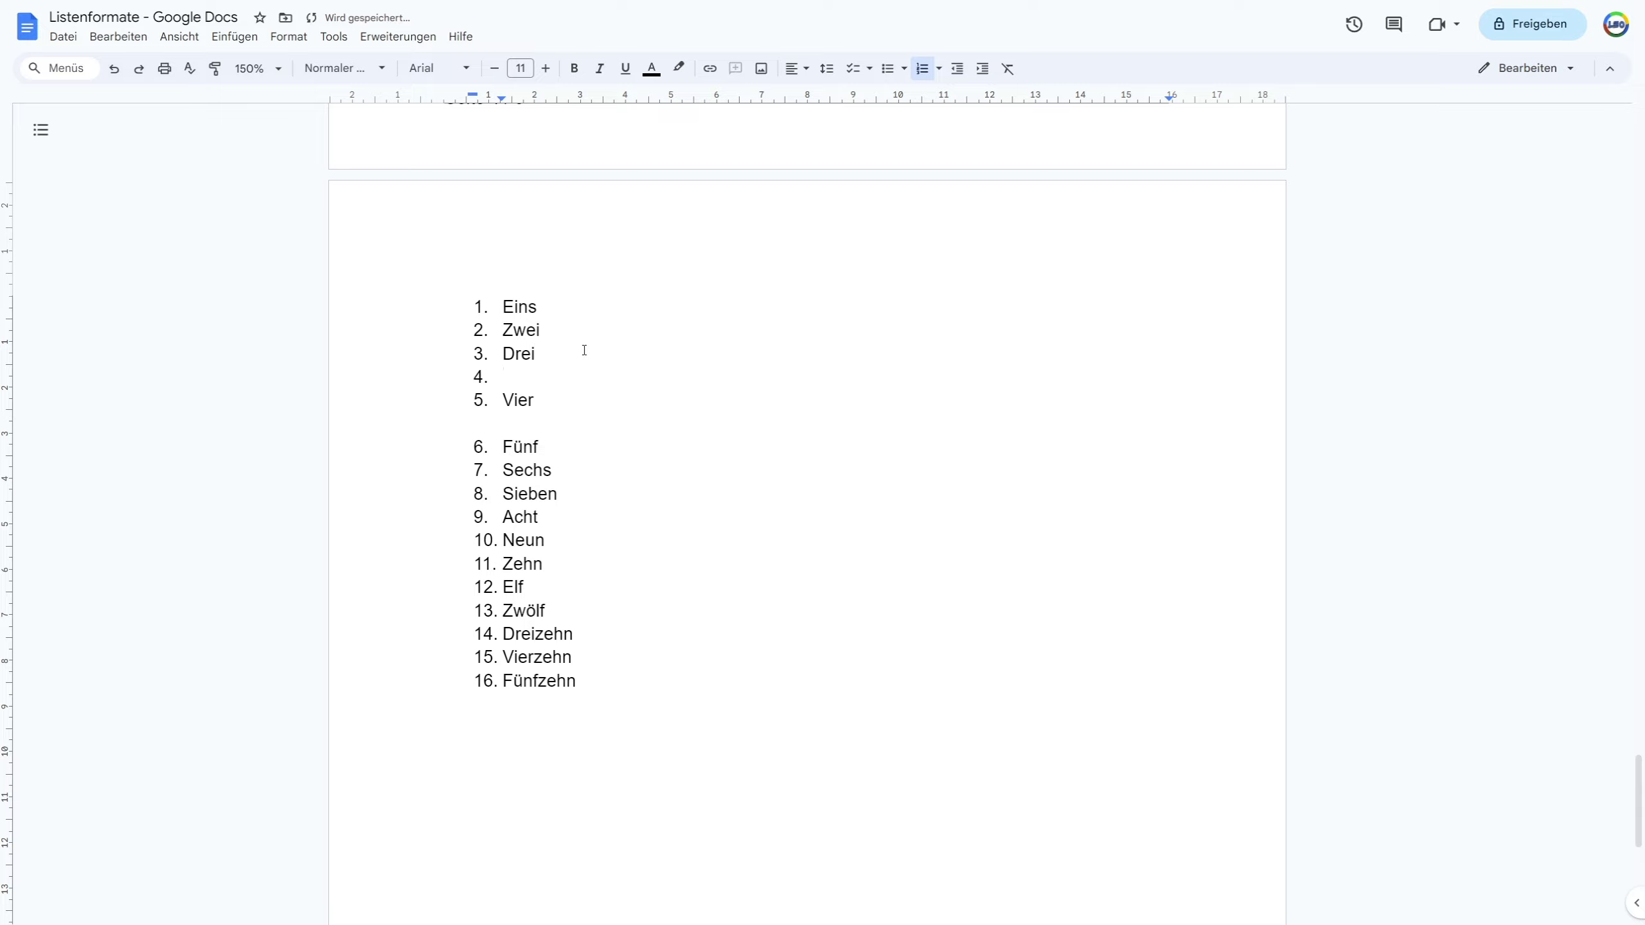
{"action": "type", "text": "Test"}
{"action": "key", "text": "Return"}
{"action": "type", "text": "T"}
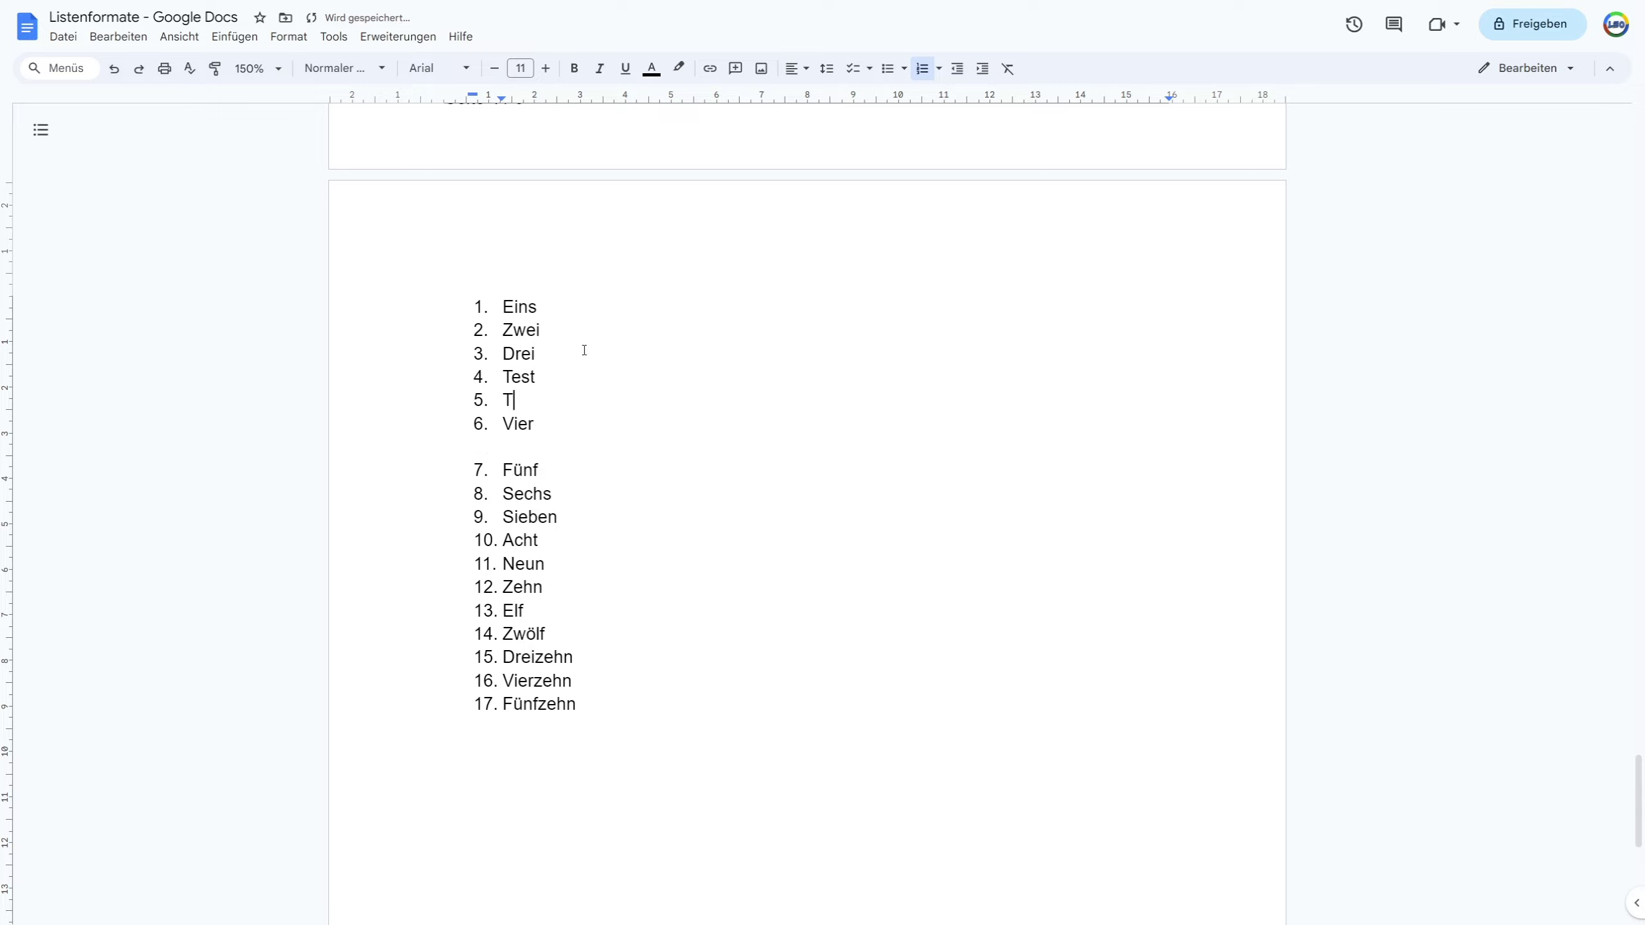
{"action": "type", "text": "est"}
- Select the word Fünf, then leave the caret at its end
{"action": "left_click", "coordinate": [480, 470]}
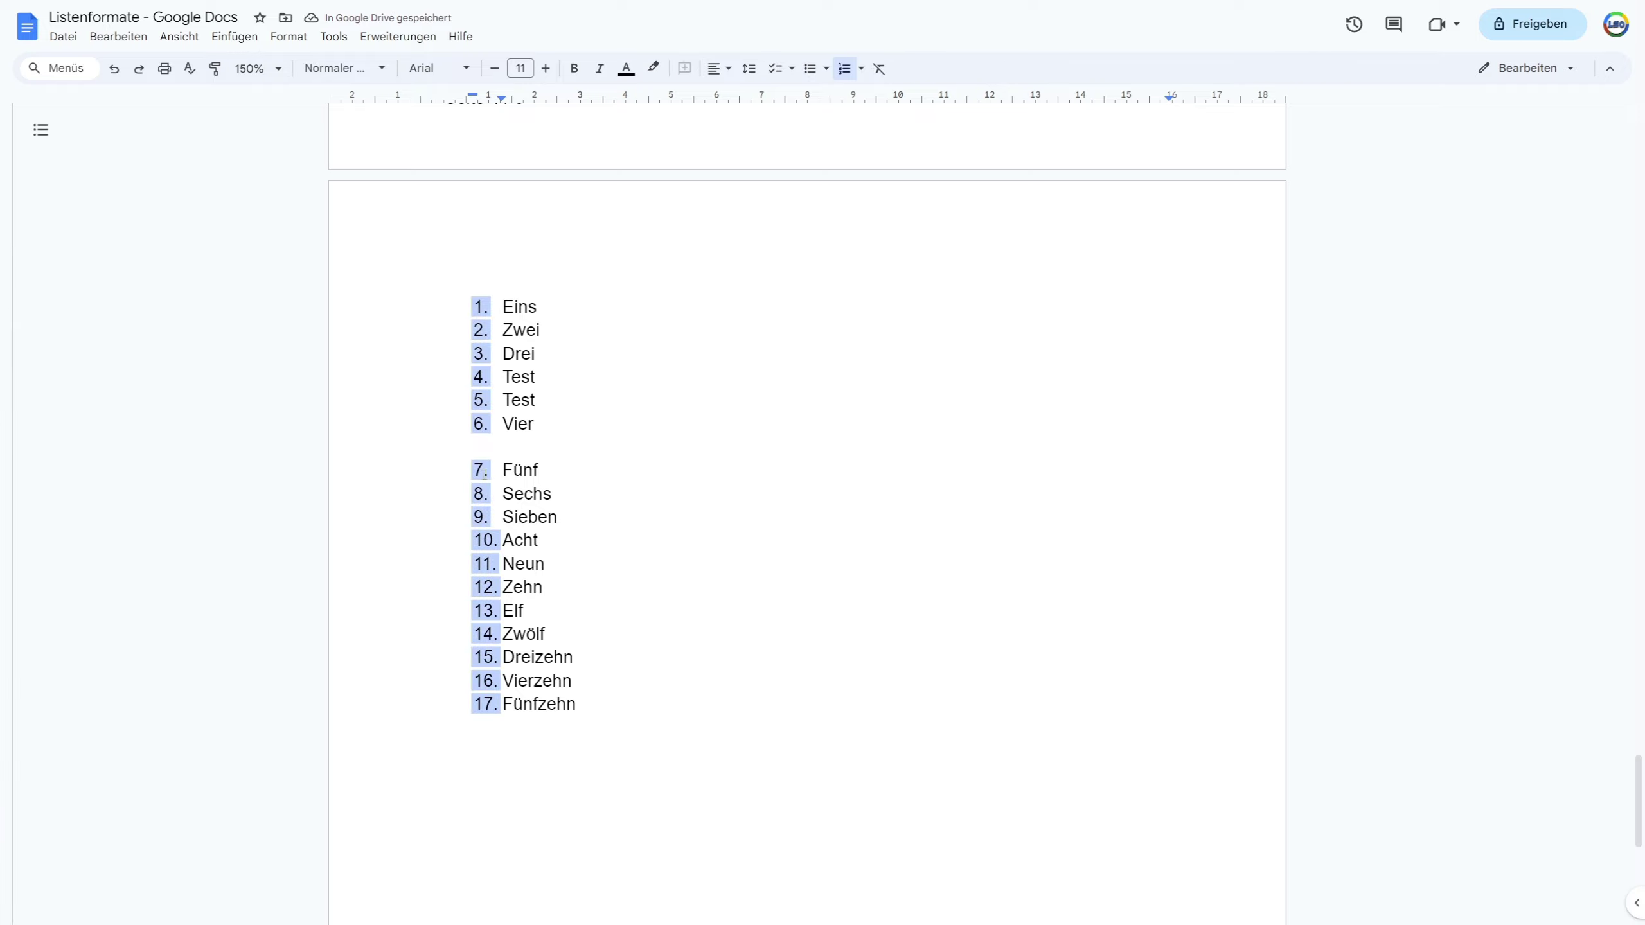
{"action": "left_click_drag", "start_coordinate": [502, 470], "coordinate": [540, 469]}
{"action": "left_click", "coordinate": [536, 472]}
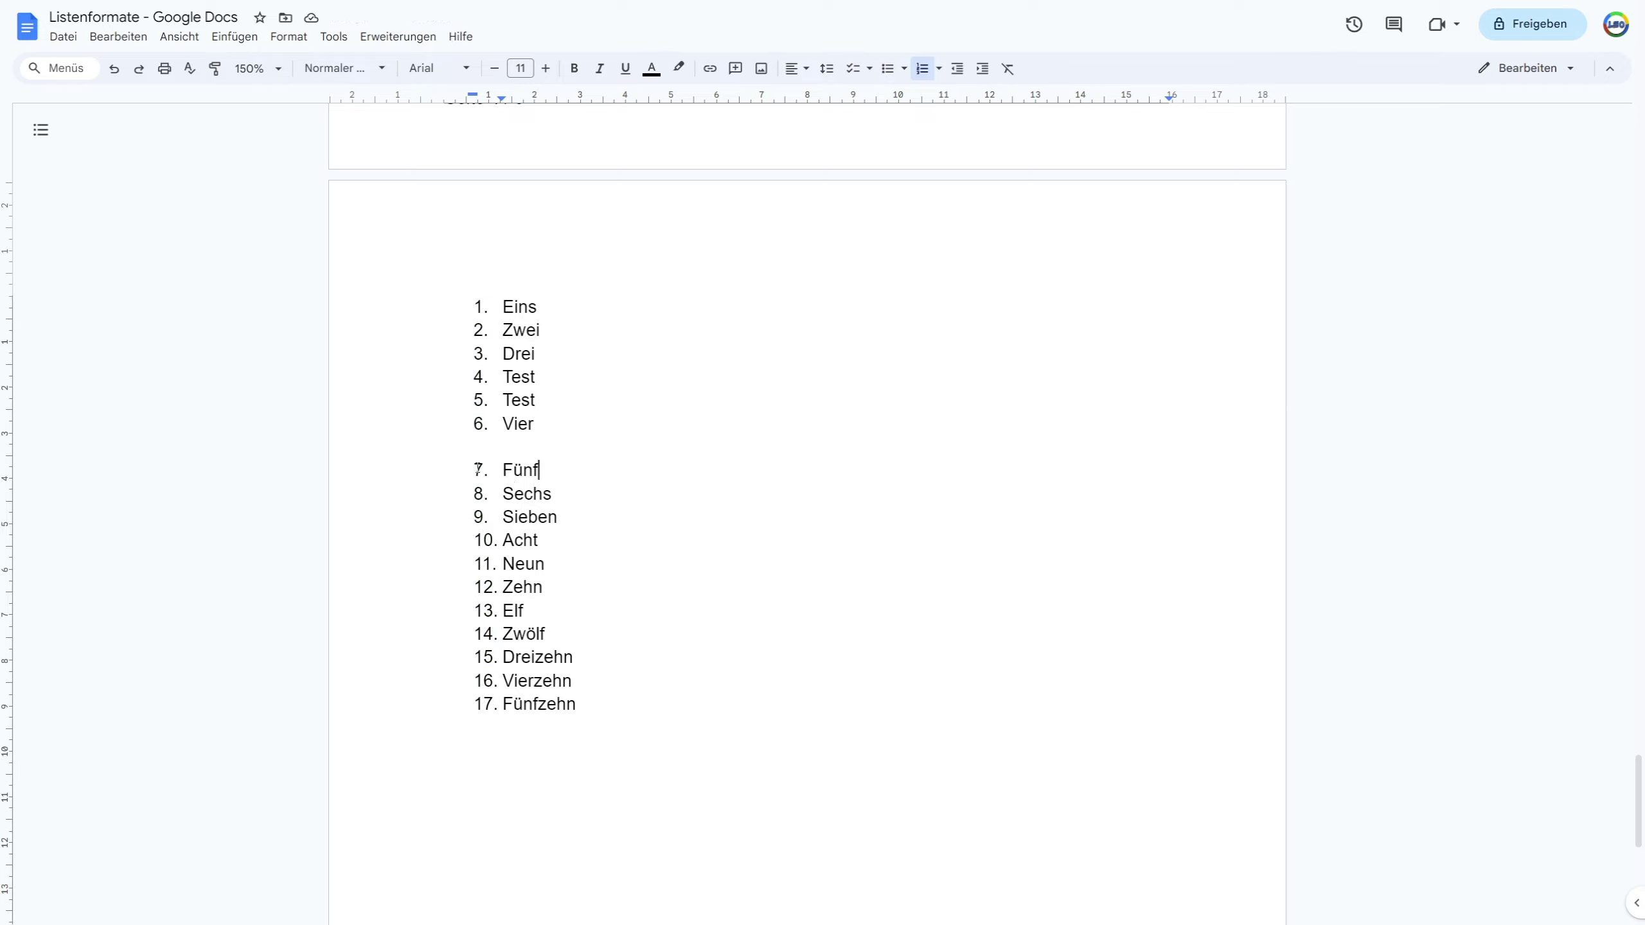